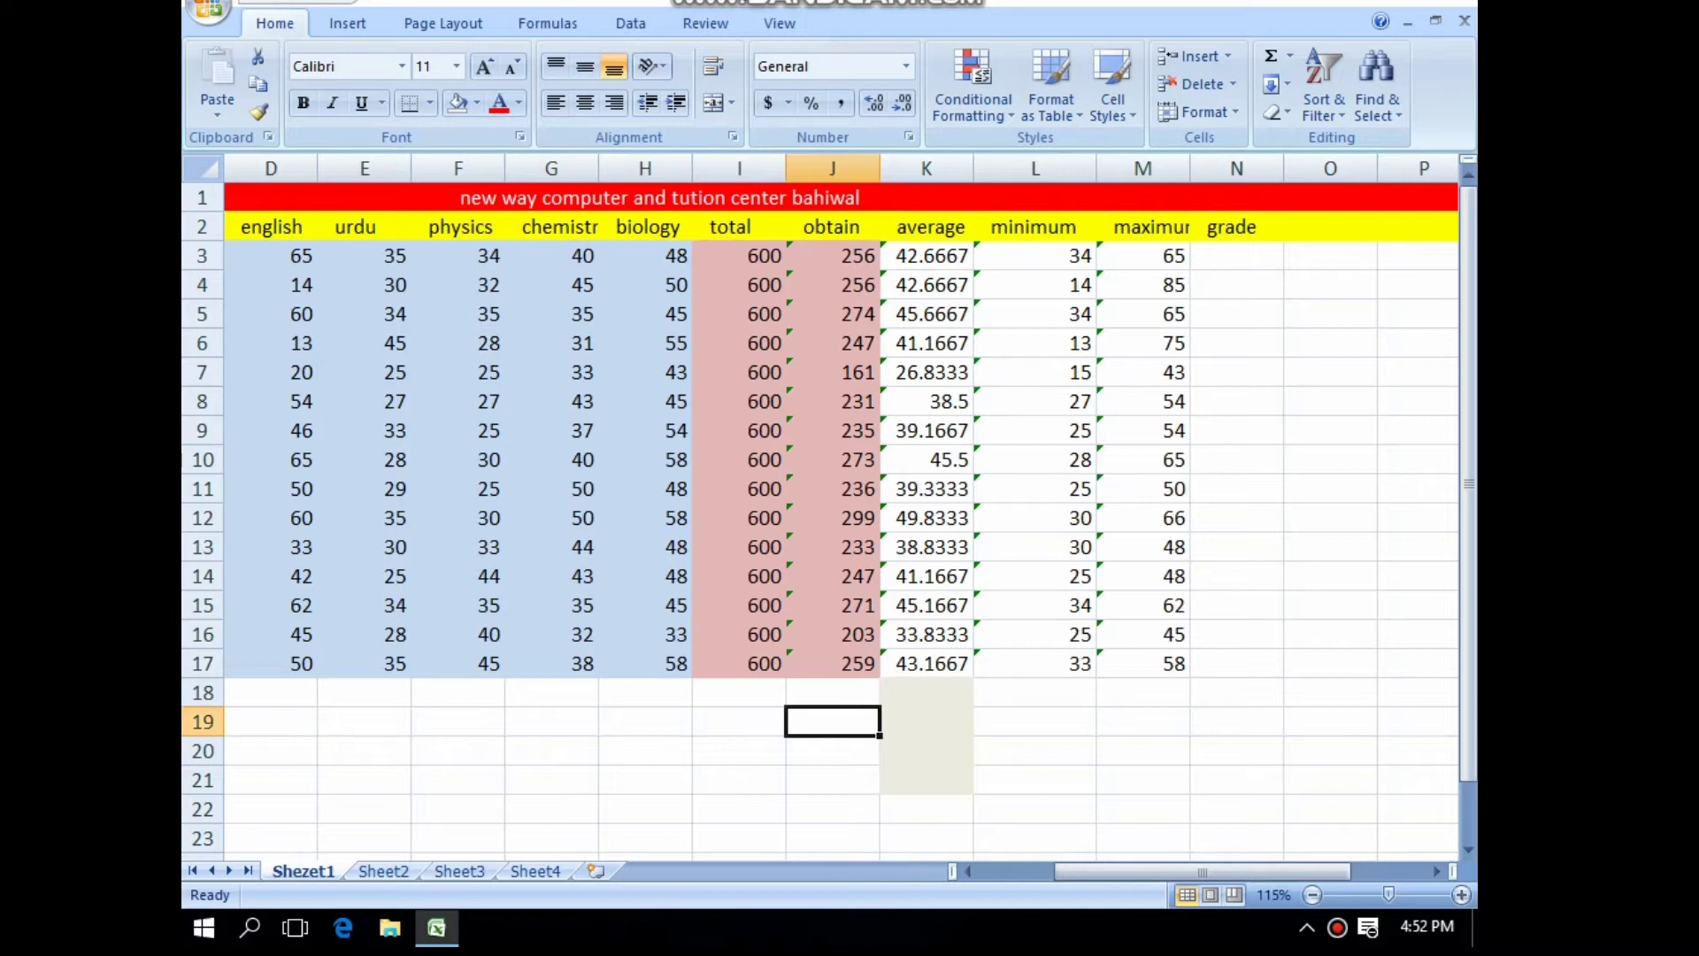
pyautogui.click(1236, 256)
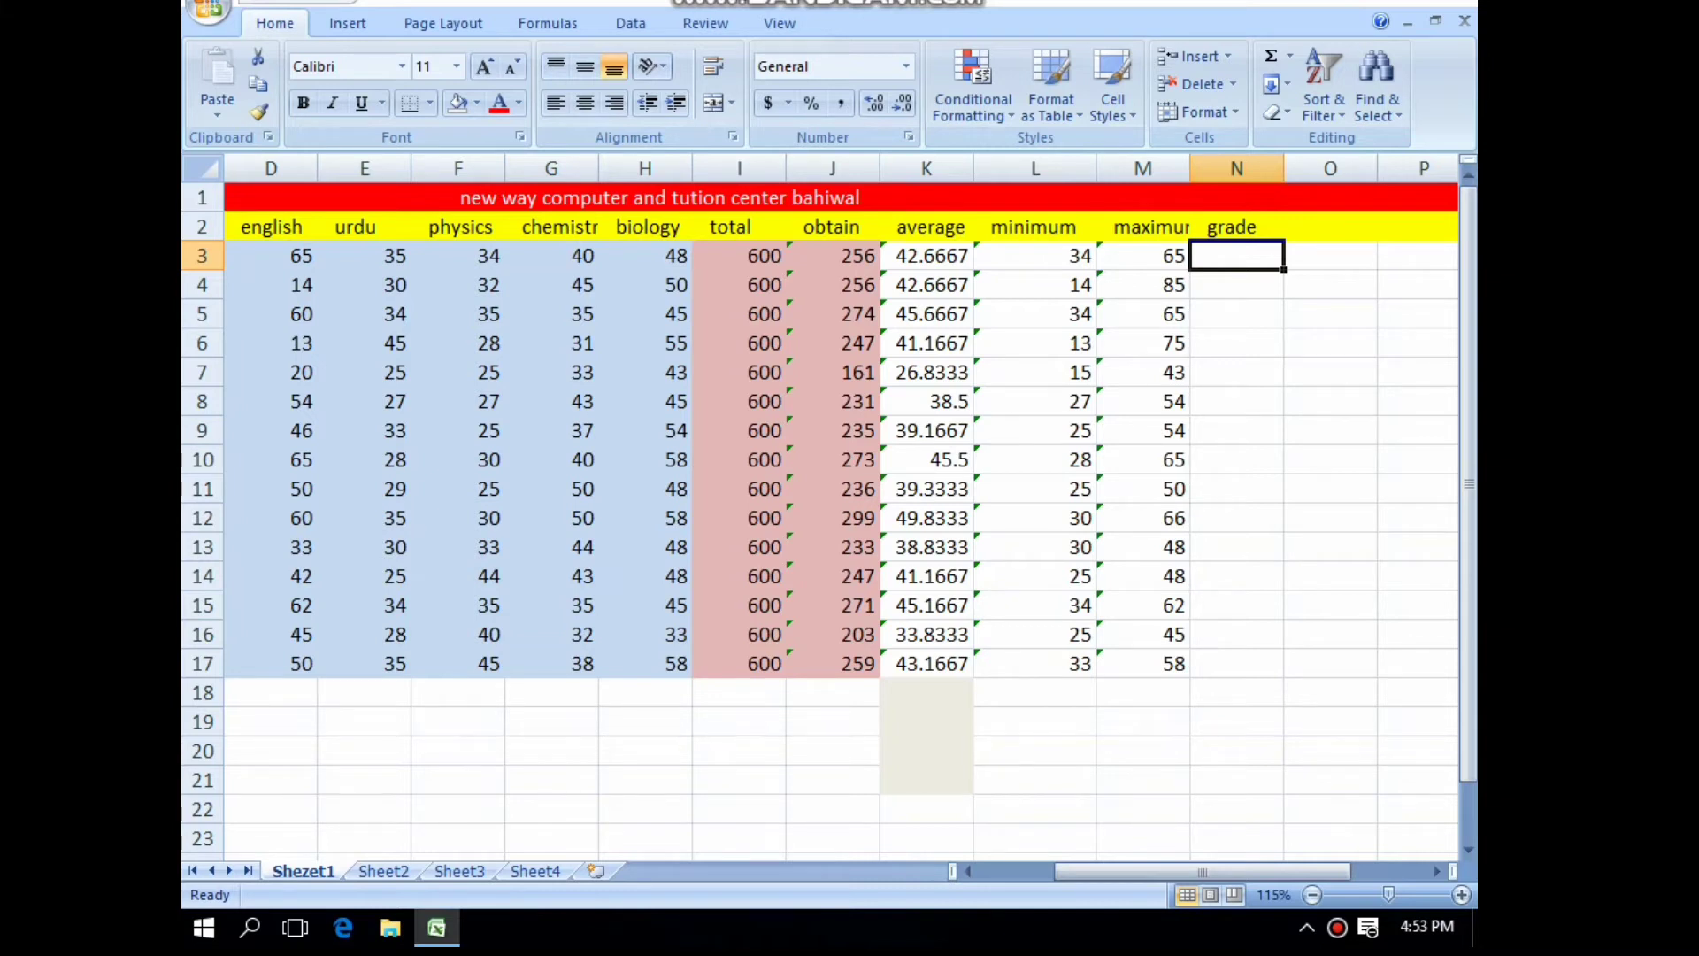
pyautogui.click(1237, 343)
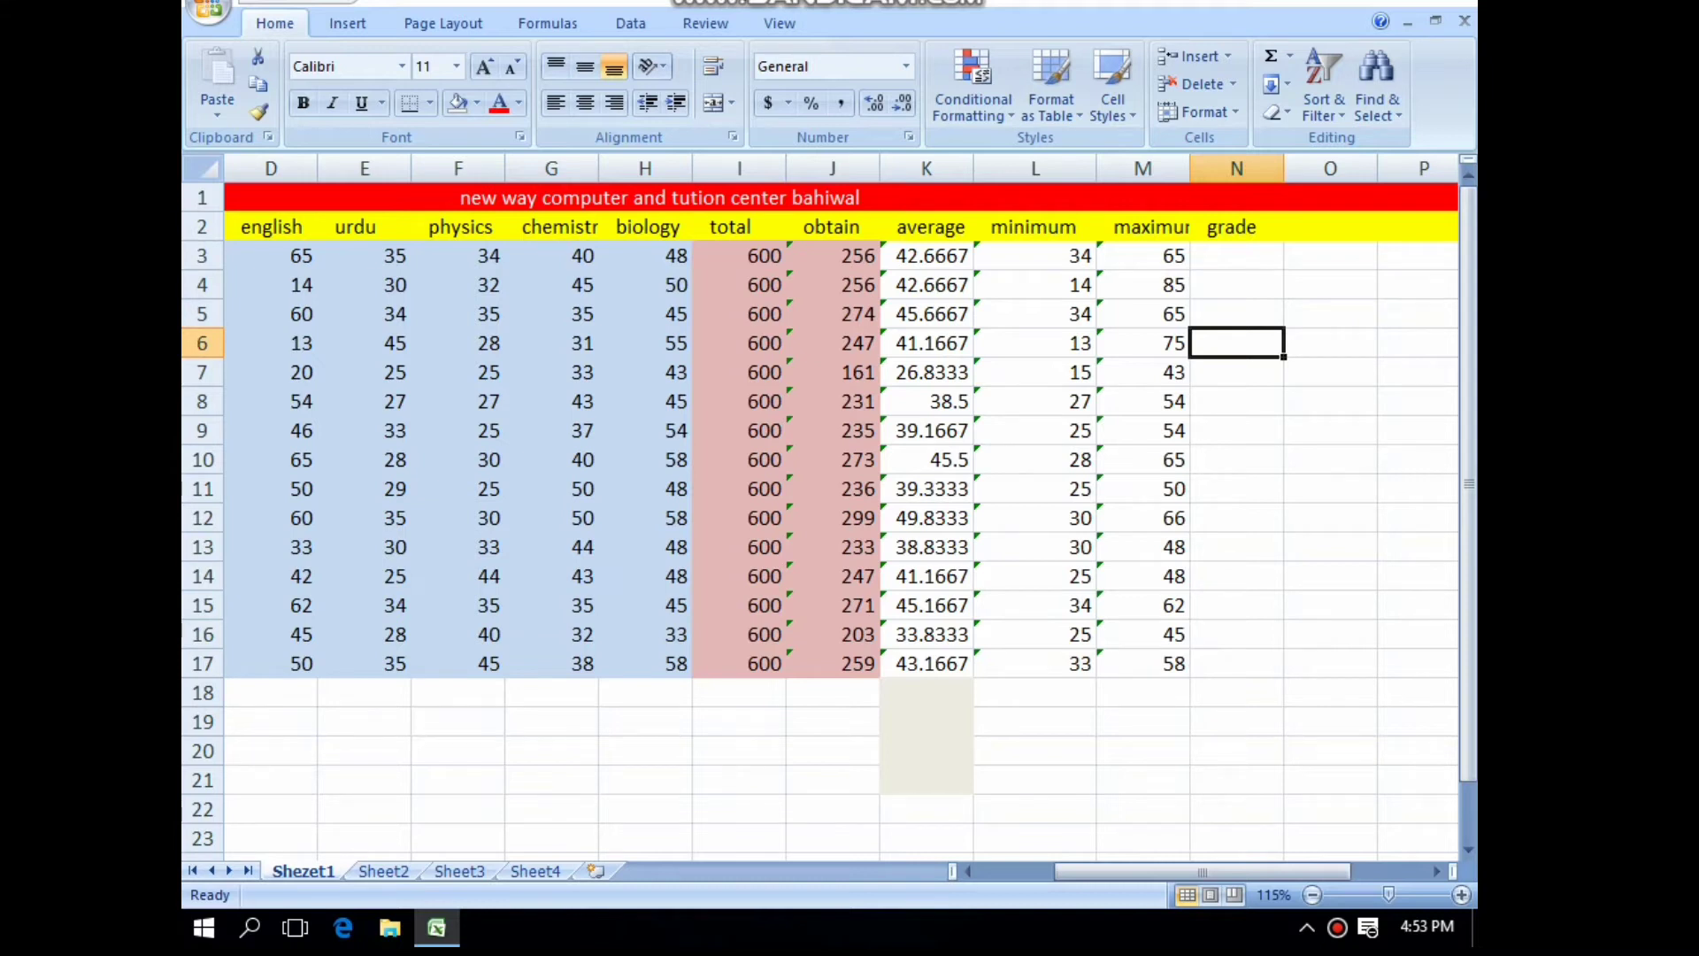
pyautogui.write('=')
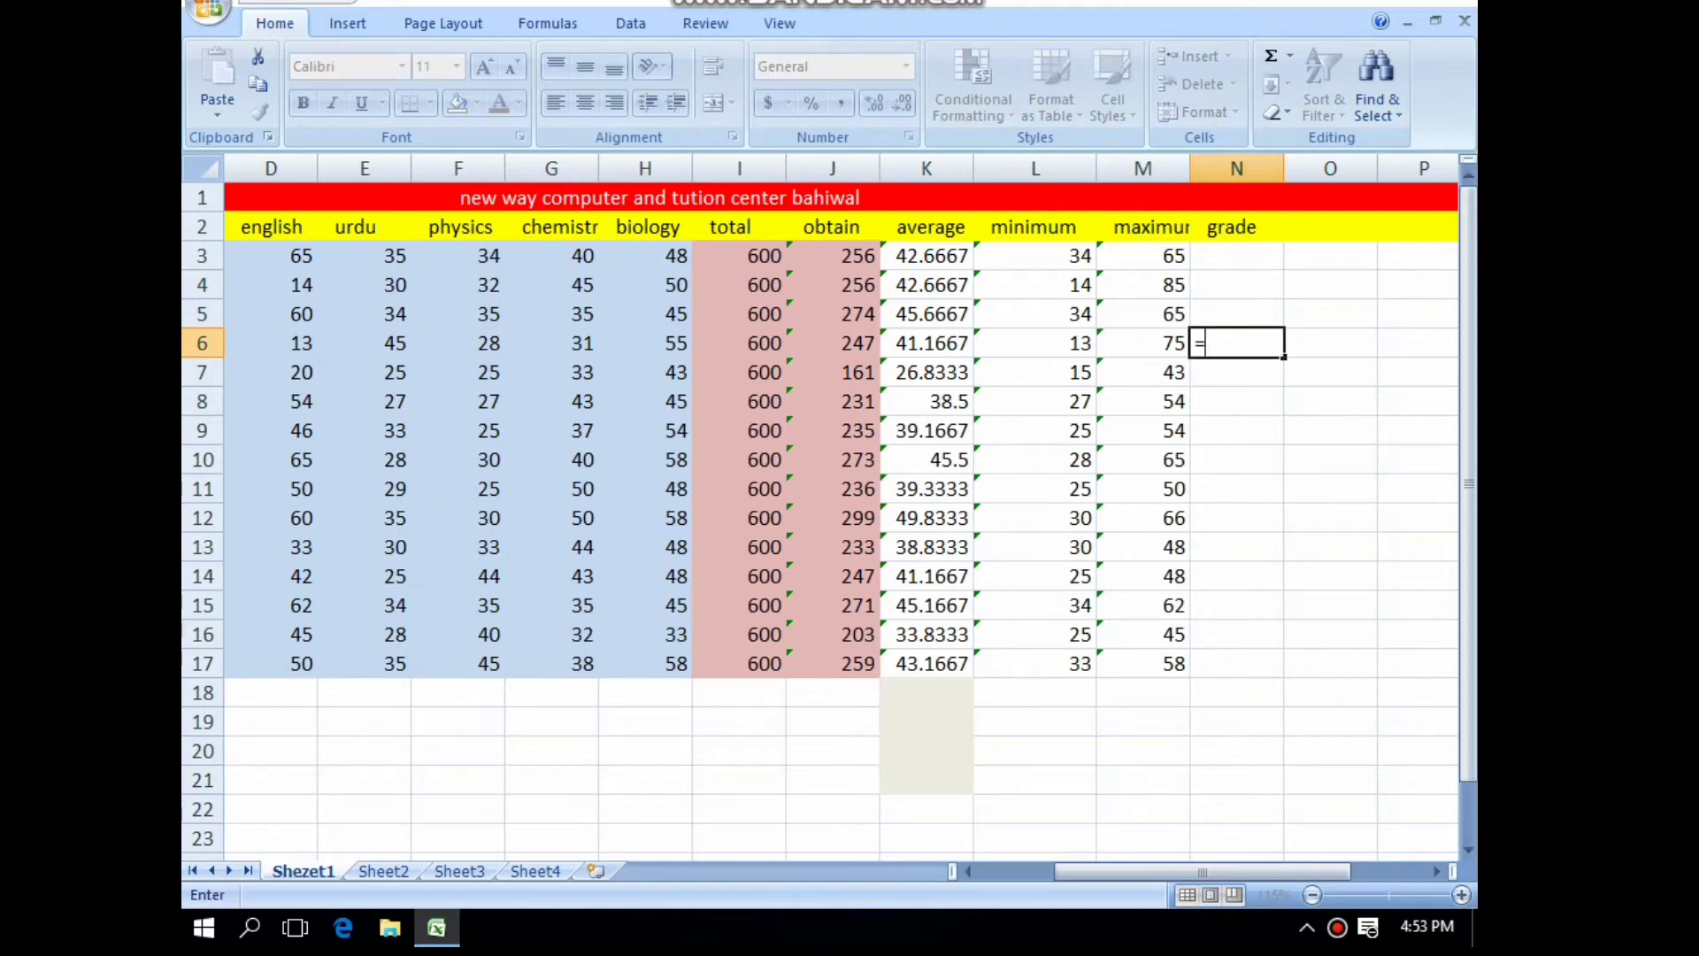
pyautogui.press('Down')
pyautogui.press('Down')
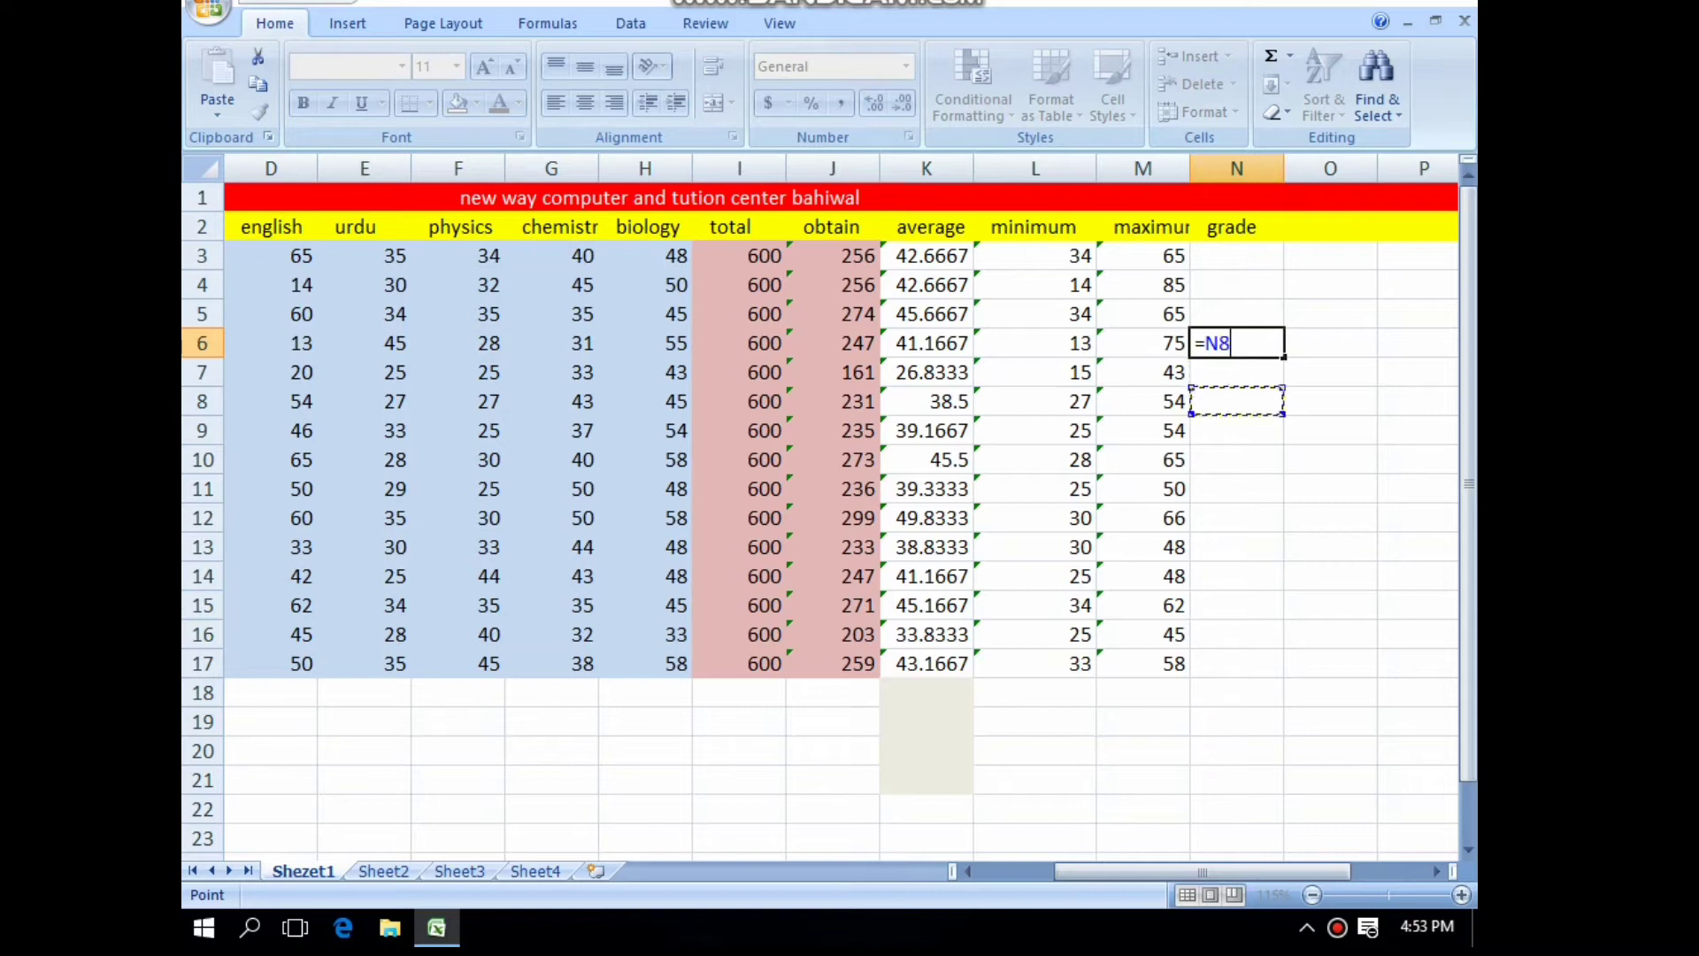
pyautogui.press('BackSpace')
pyautogui.press('BackSpace')
pyautogui.press('BackSpace')
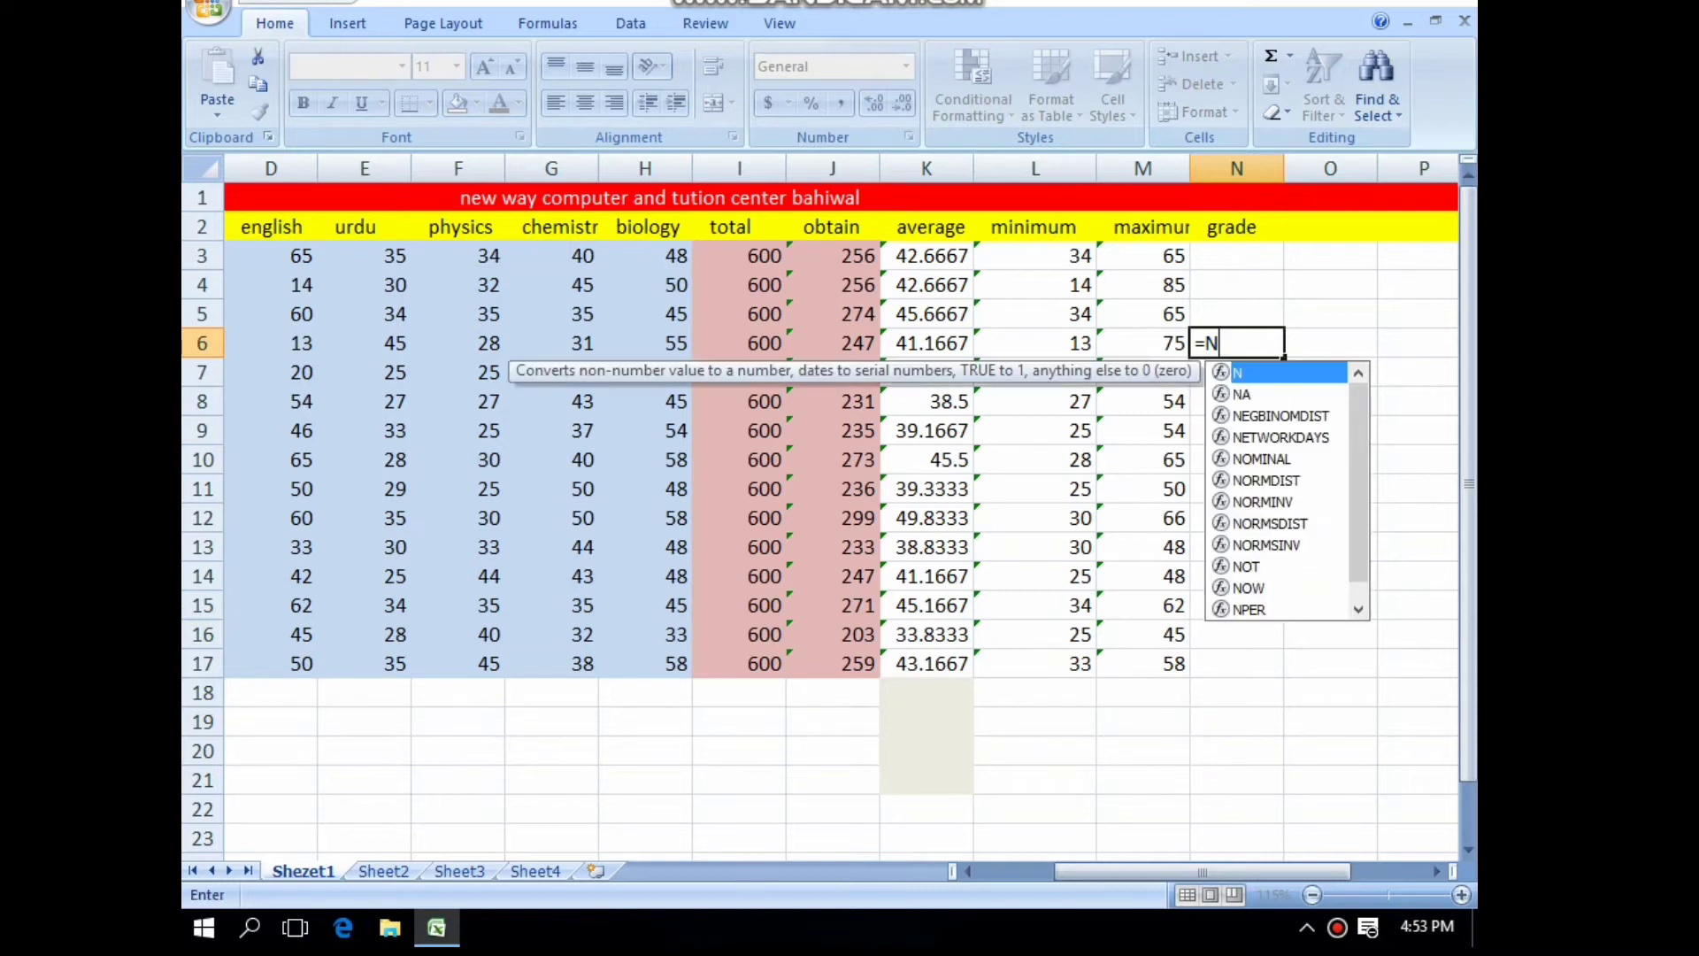
pyautogui.press('Return')
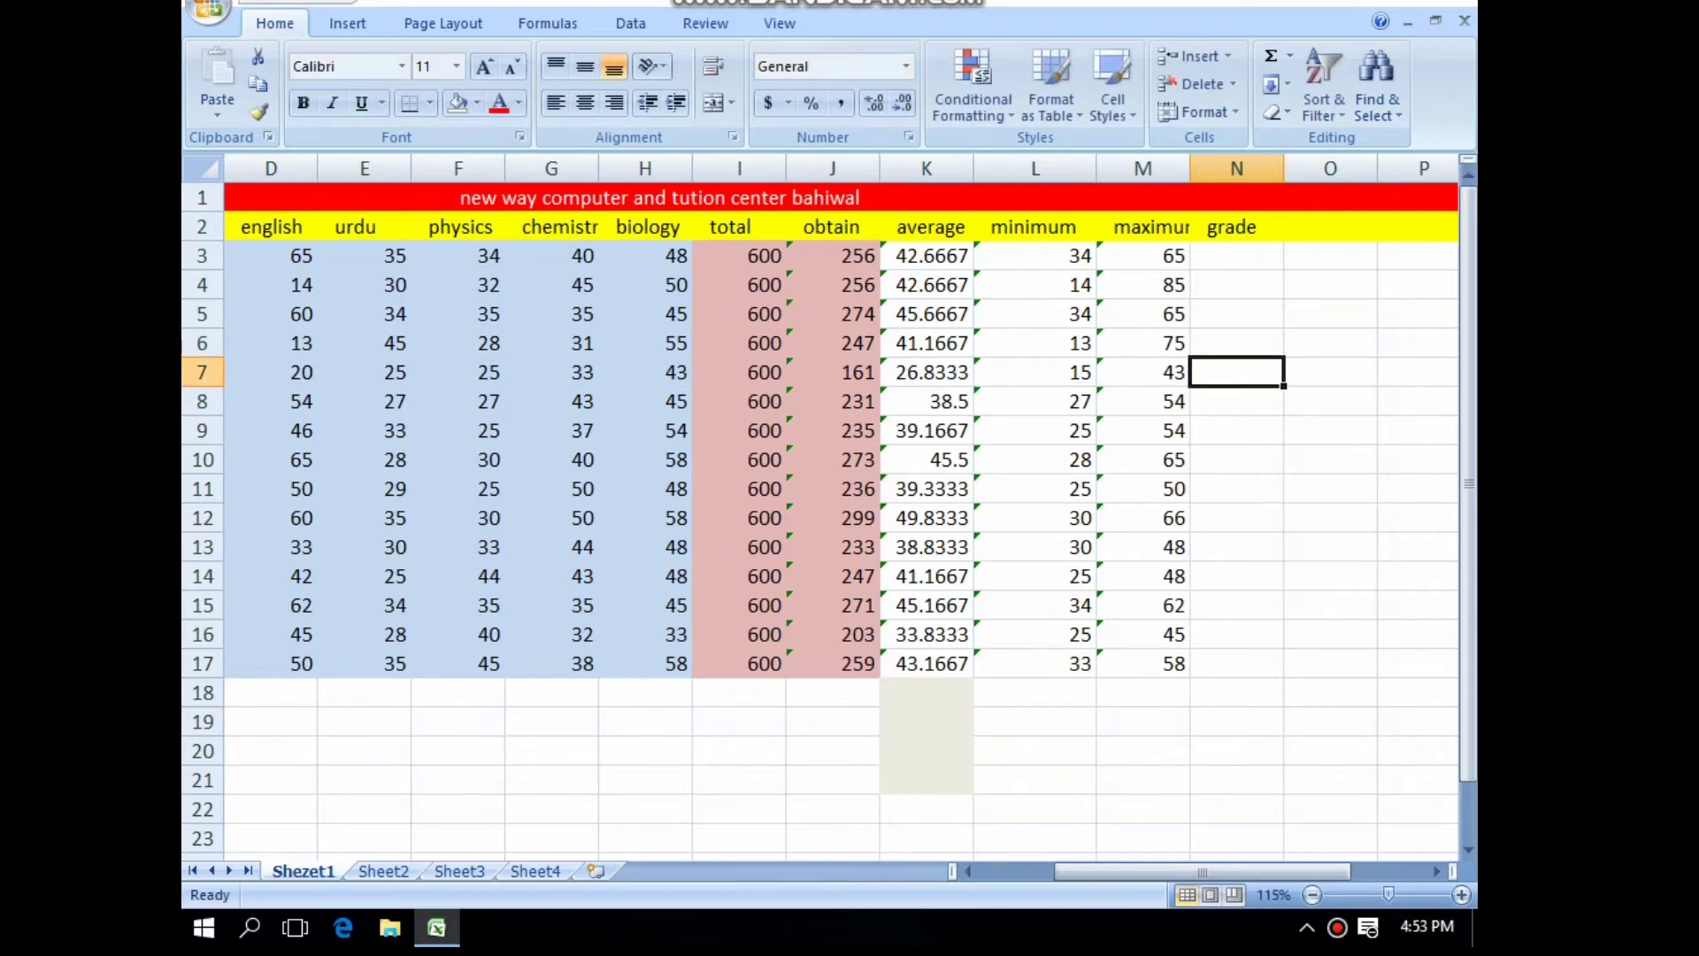
# Enter the sample comparison operators >= in cell N7 and < in cell N8
pyautogui.write('.')
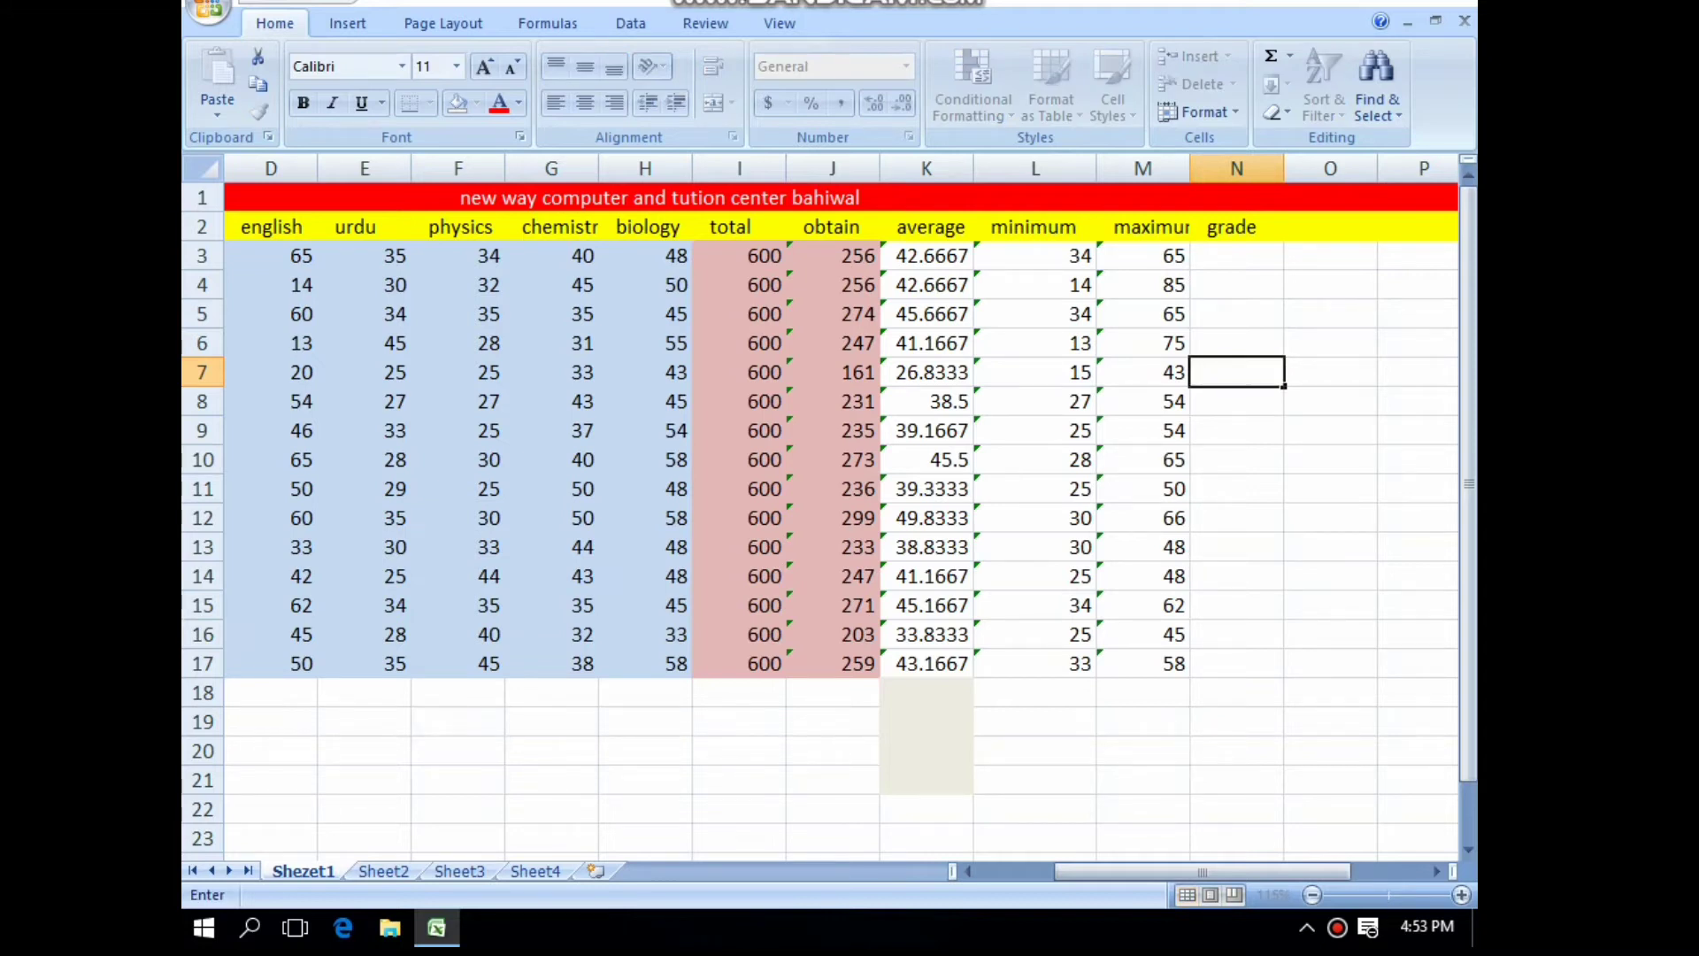
pyautogui.write('>')
pyautogui.write('=')
pyautogui.press('Return')
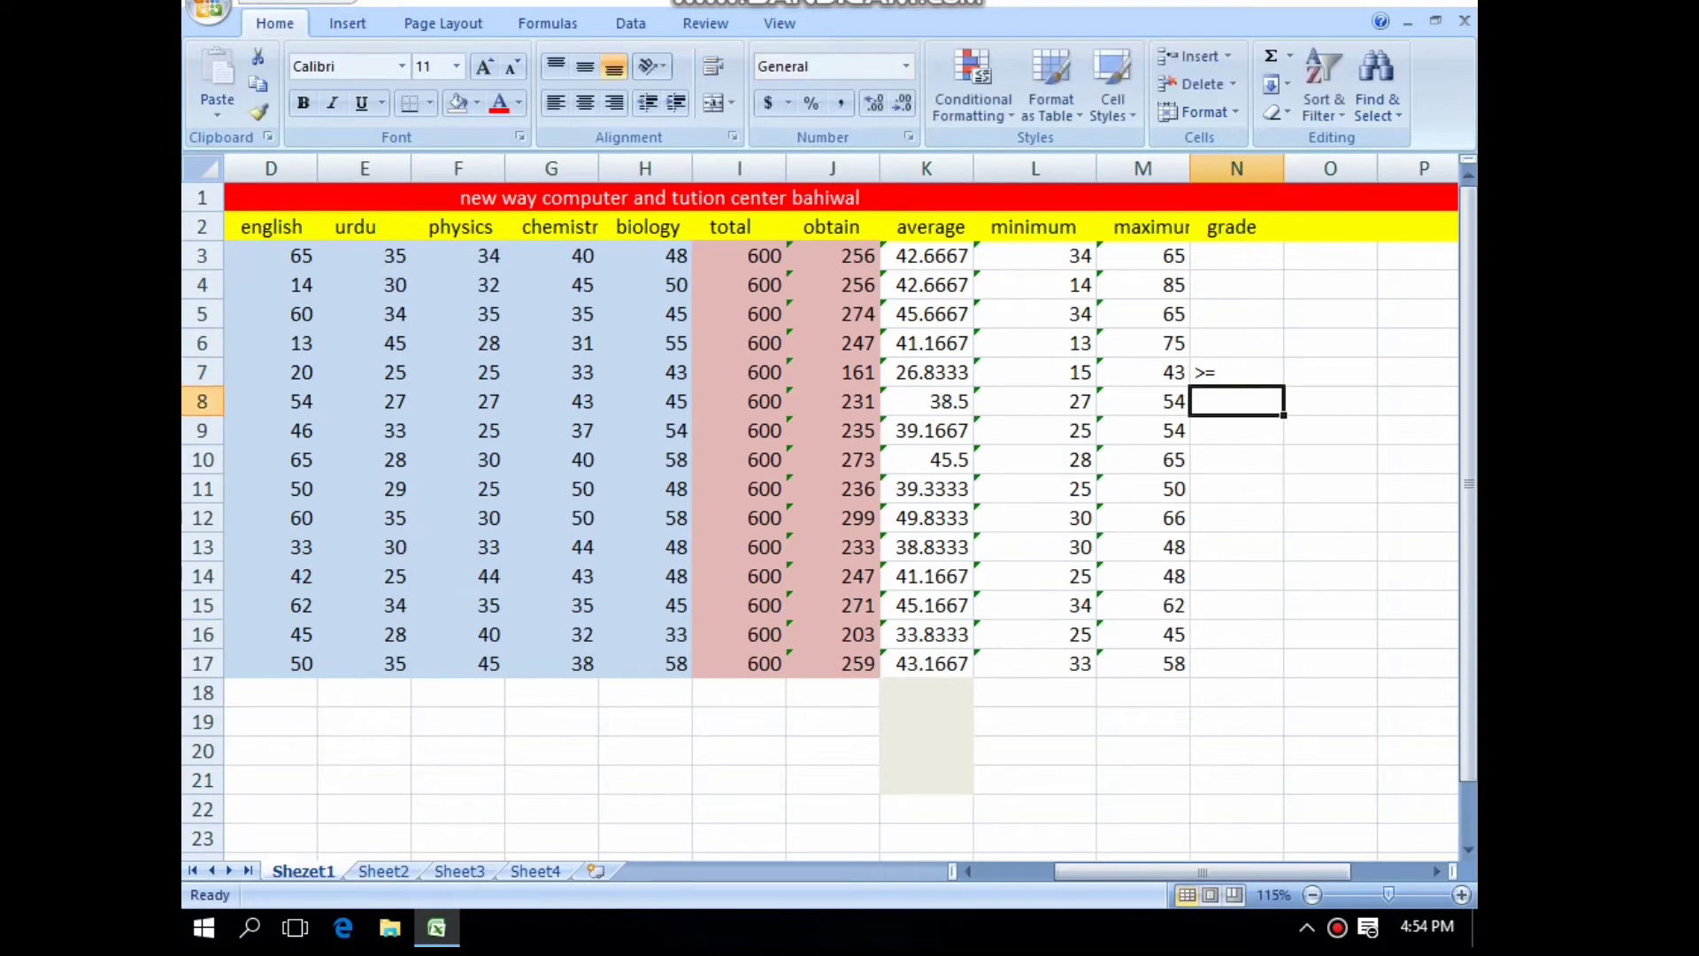
pyautogui.write('<')
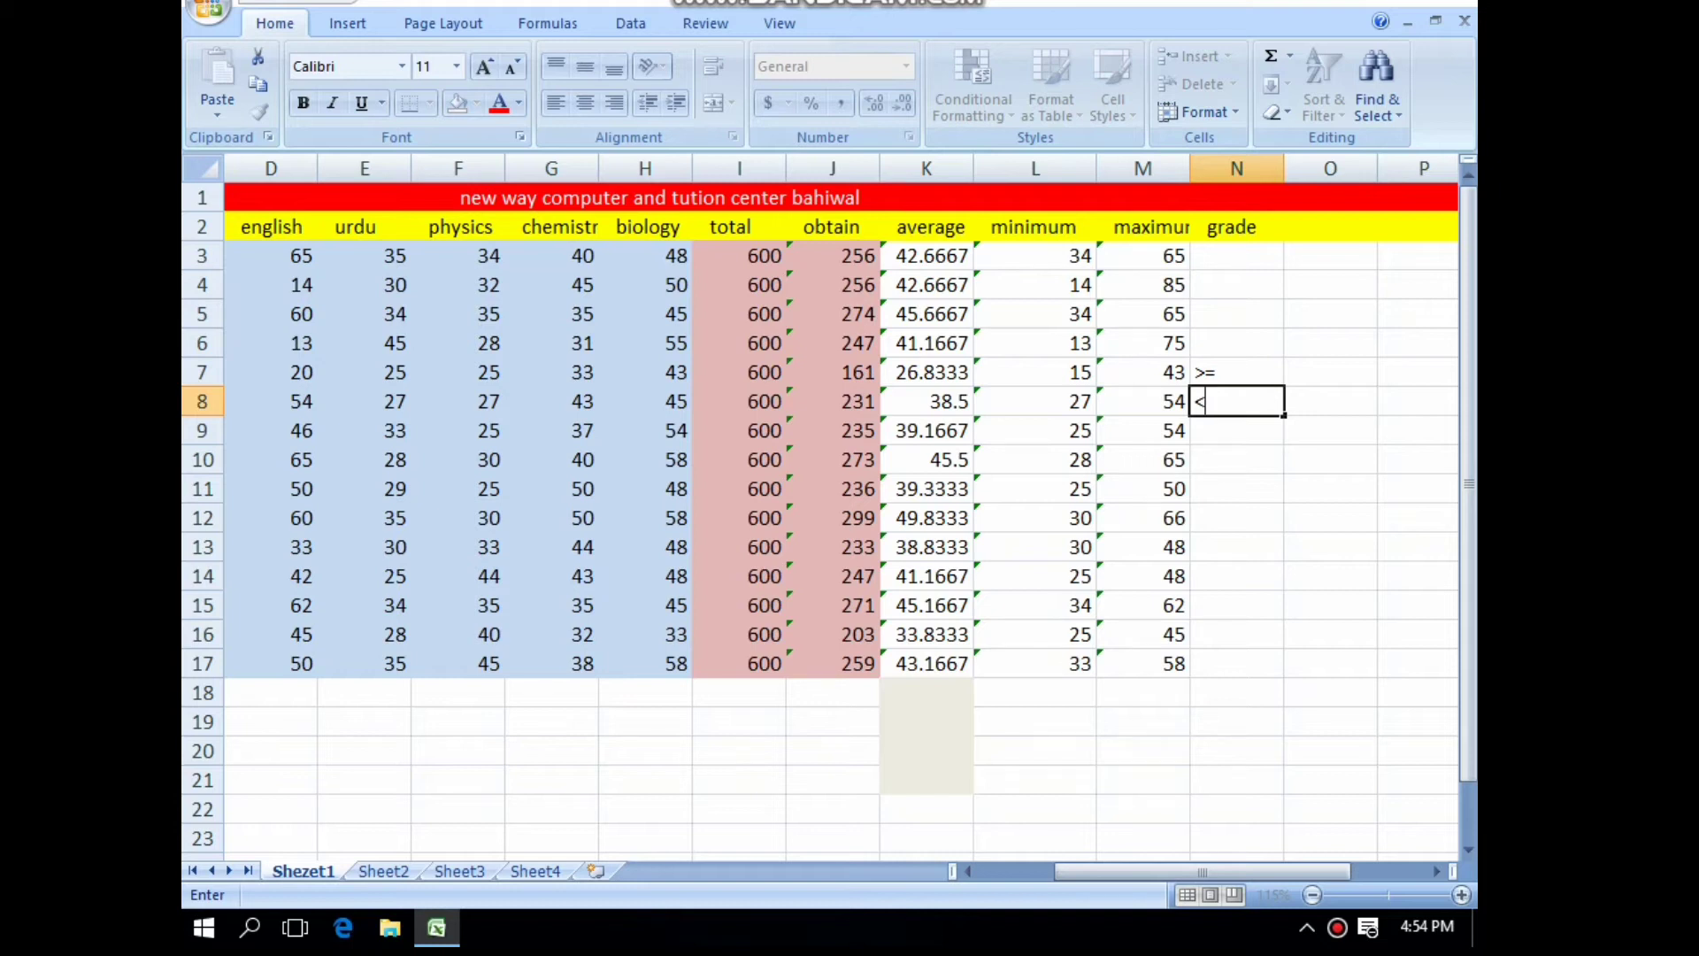
pyautogui.press('Return')
# Clear the sample comparison operators from the grade column
pyautogui.hotkey('shift', 'Up')
pyautogui.hotkey('shift', 'Up')
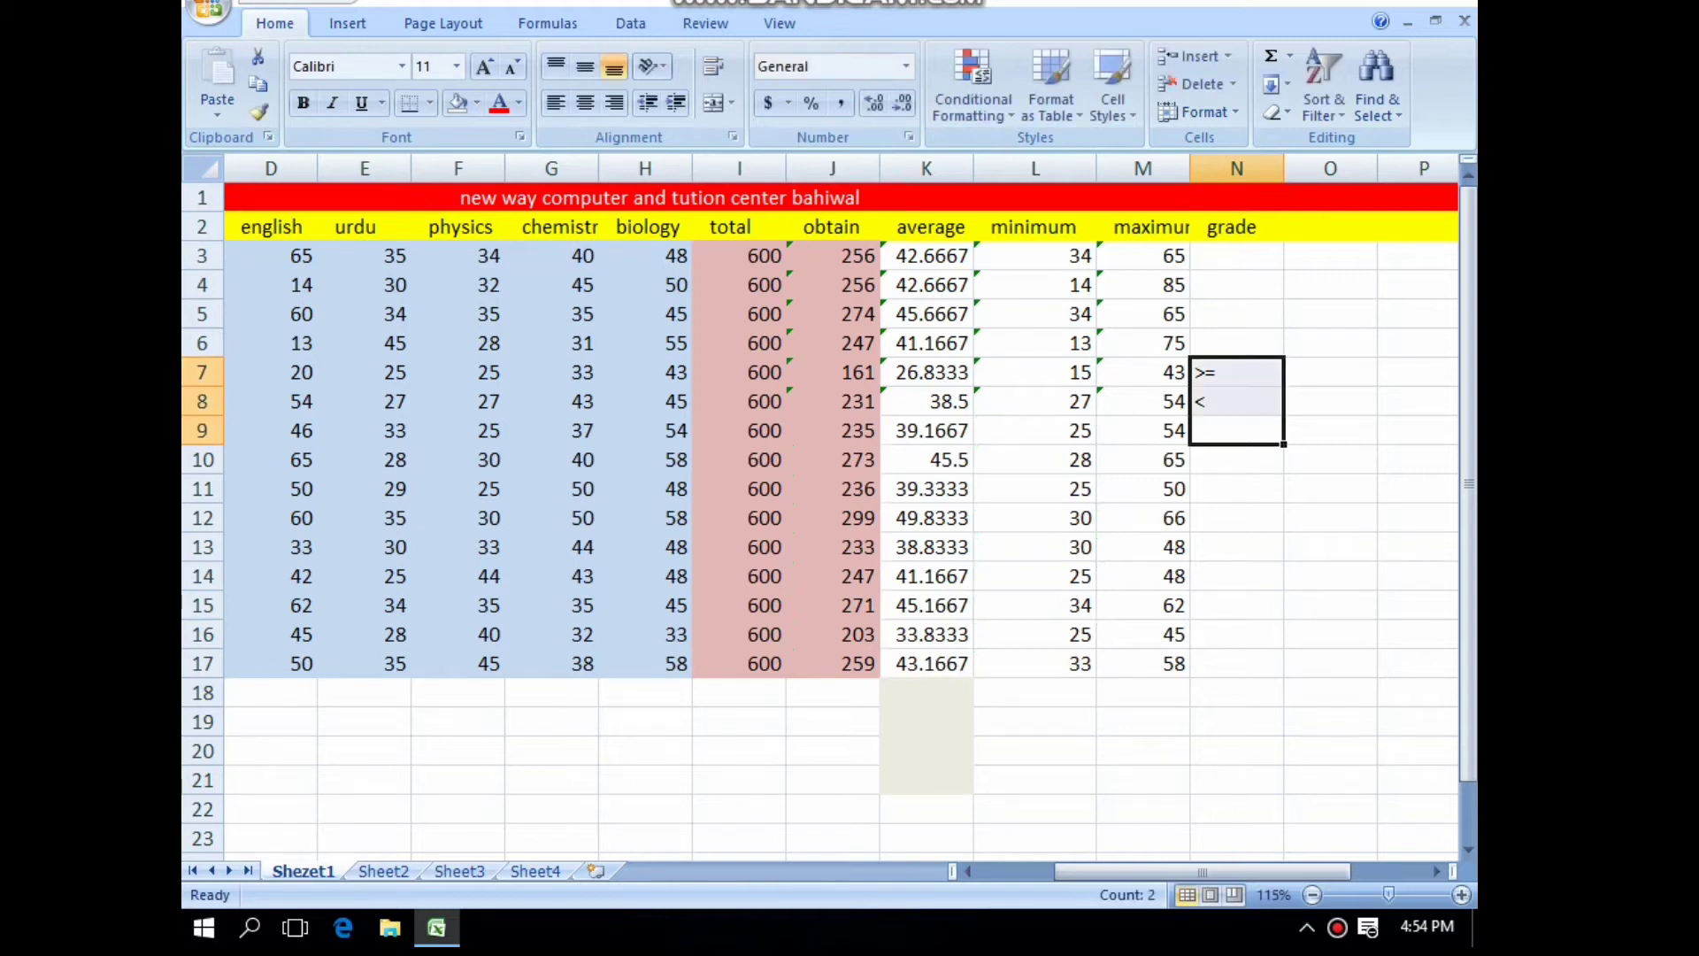
pyautogui.press('Delete')
# Start an IF formula in grade cell N3 that tests whether the average in K3 is >=90
pyautogui.click(1237, 256)
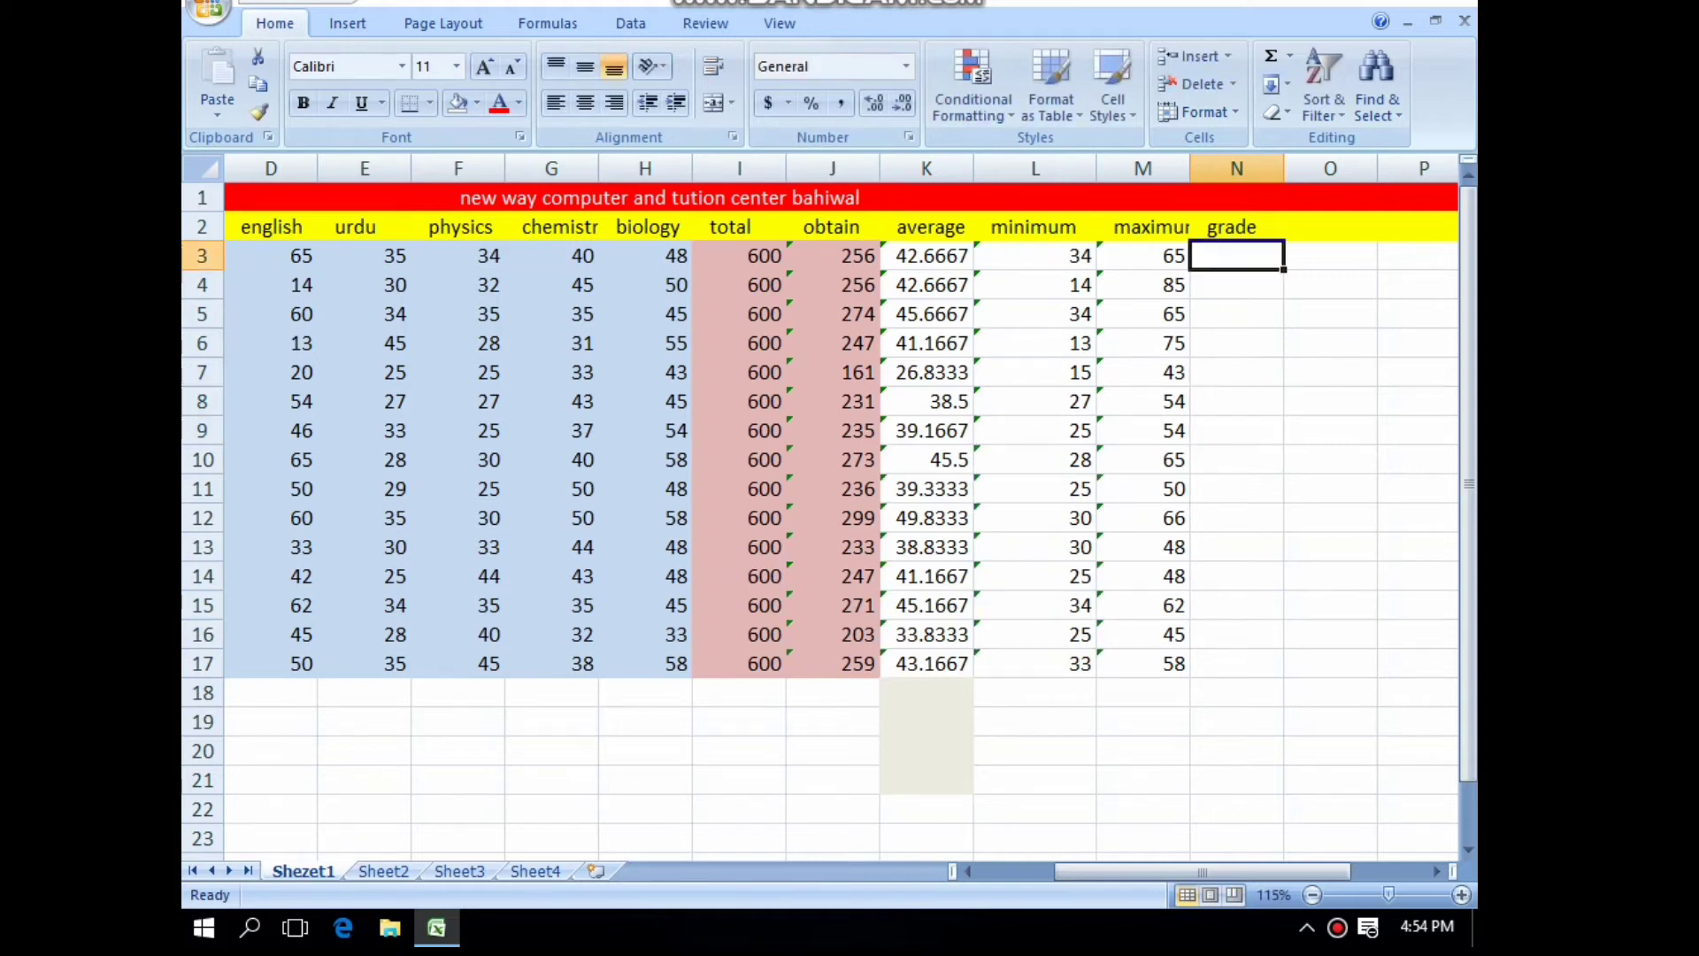
pyautogui.scroll(6, 820, 504)
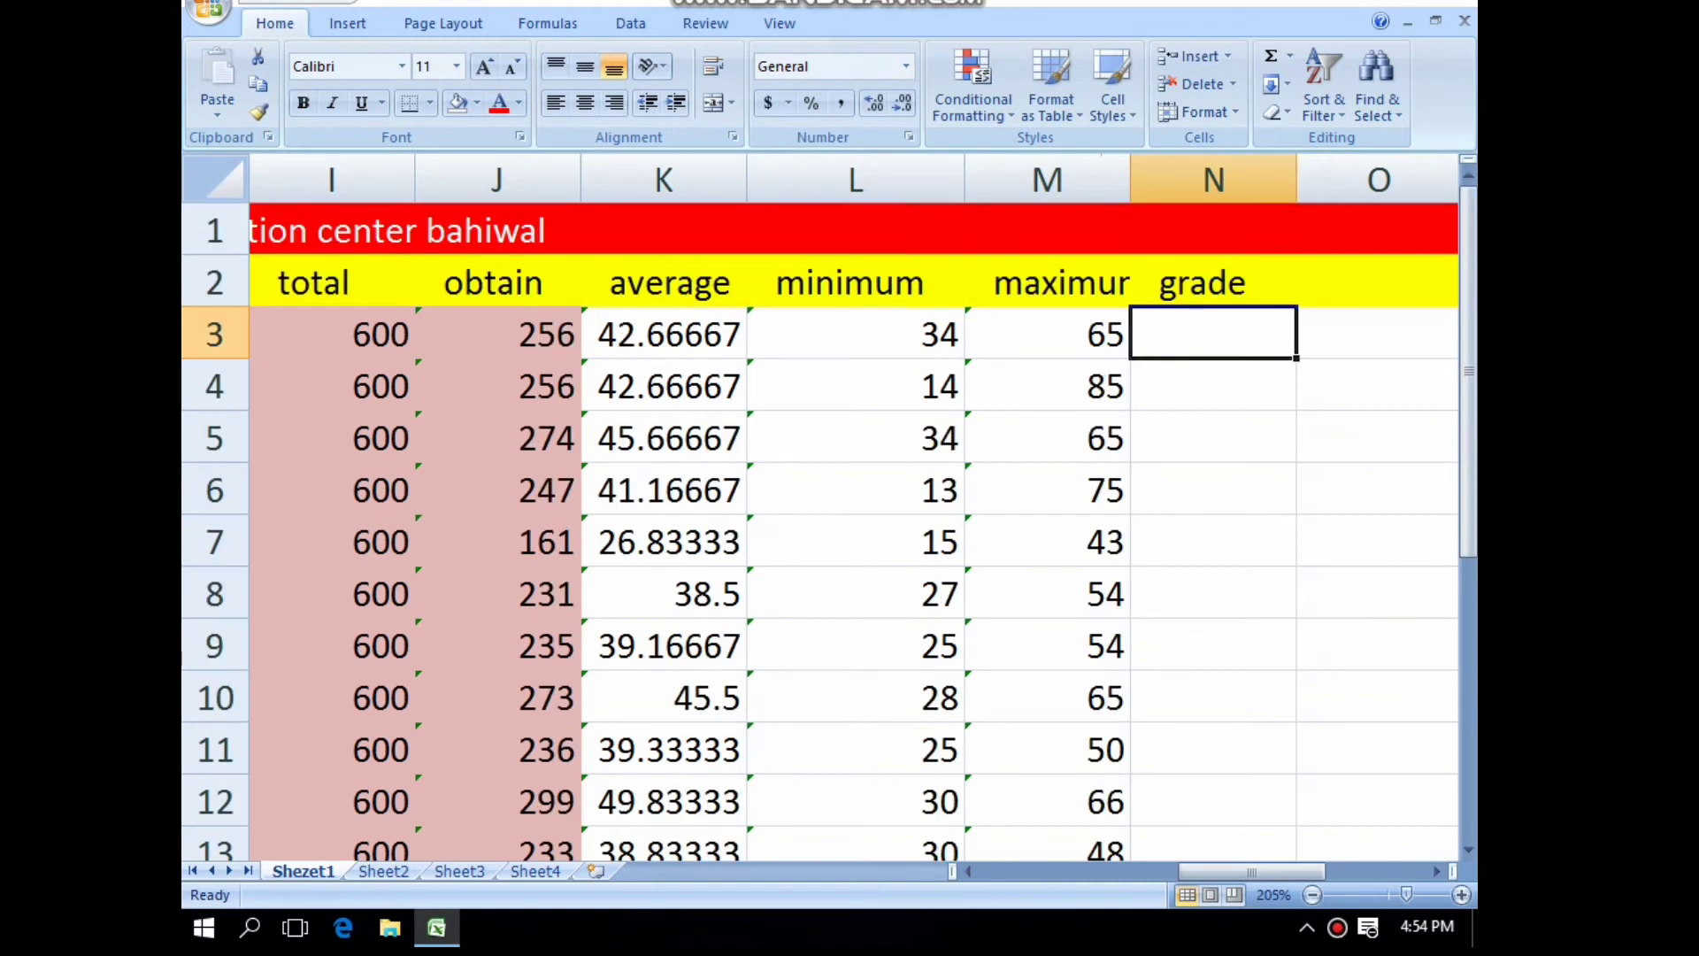
pyautogui.scroll(4, 829, 507)
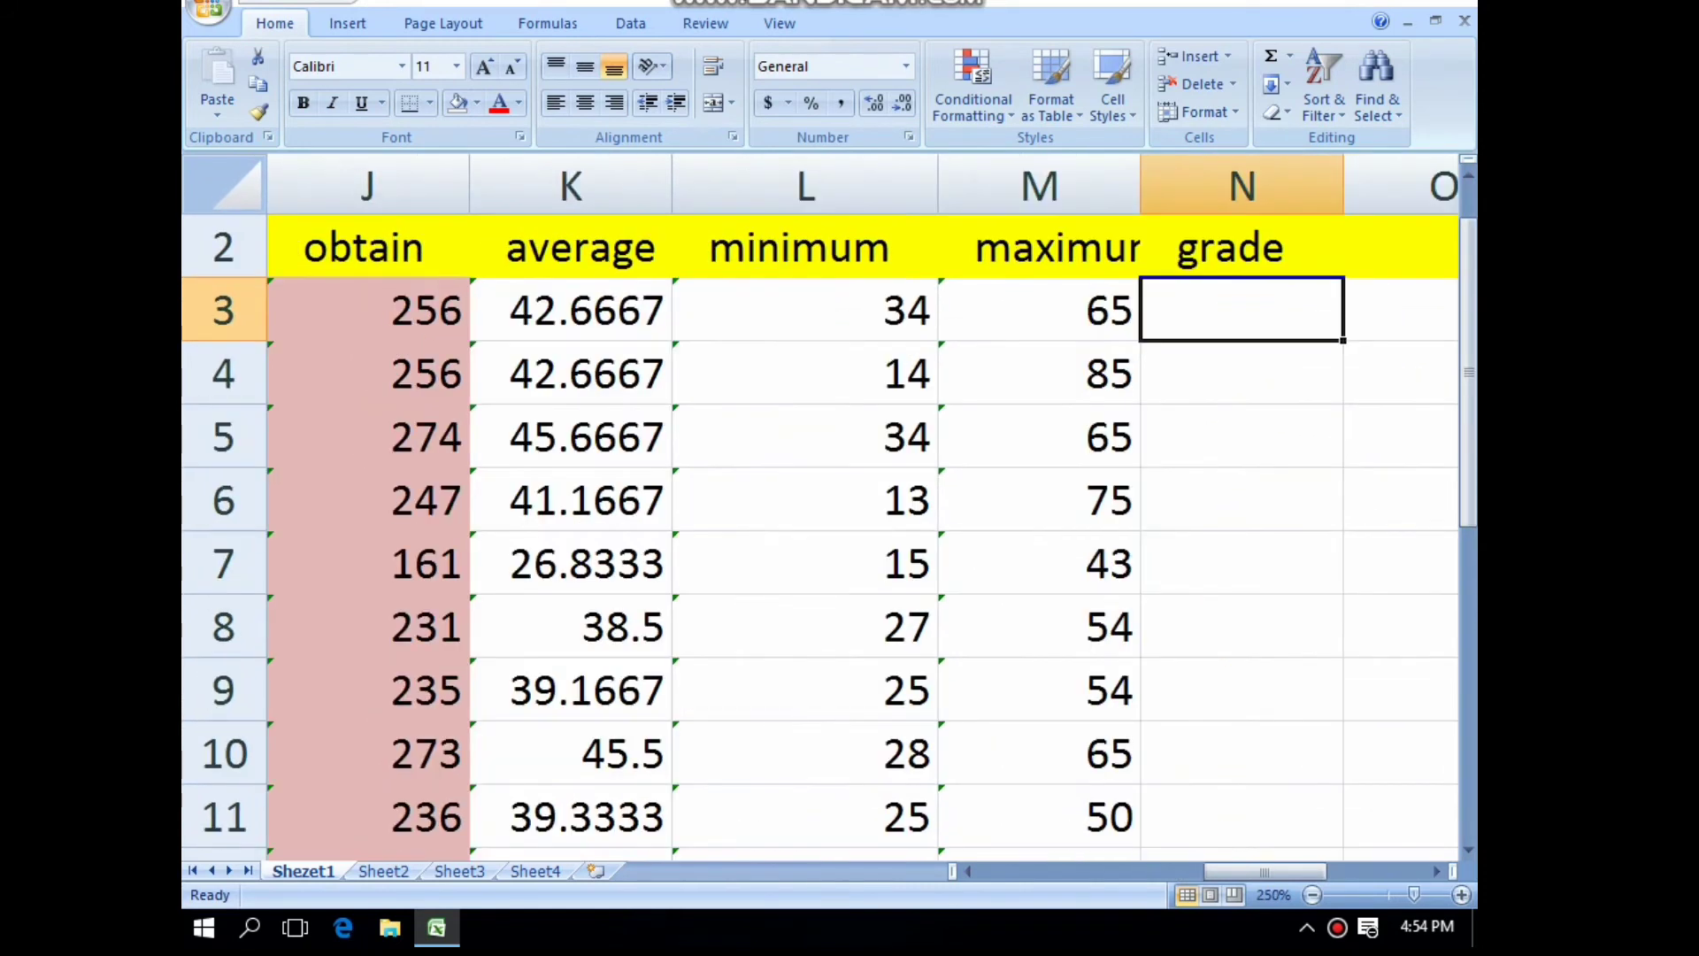
pyautogui.scroll(1, 829, 507)
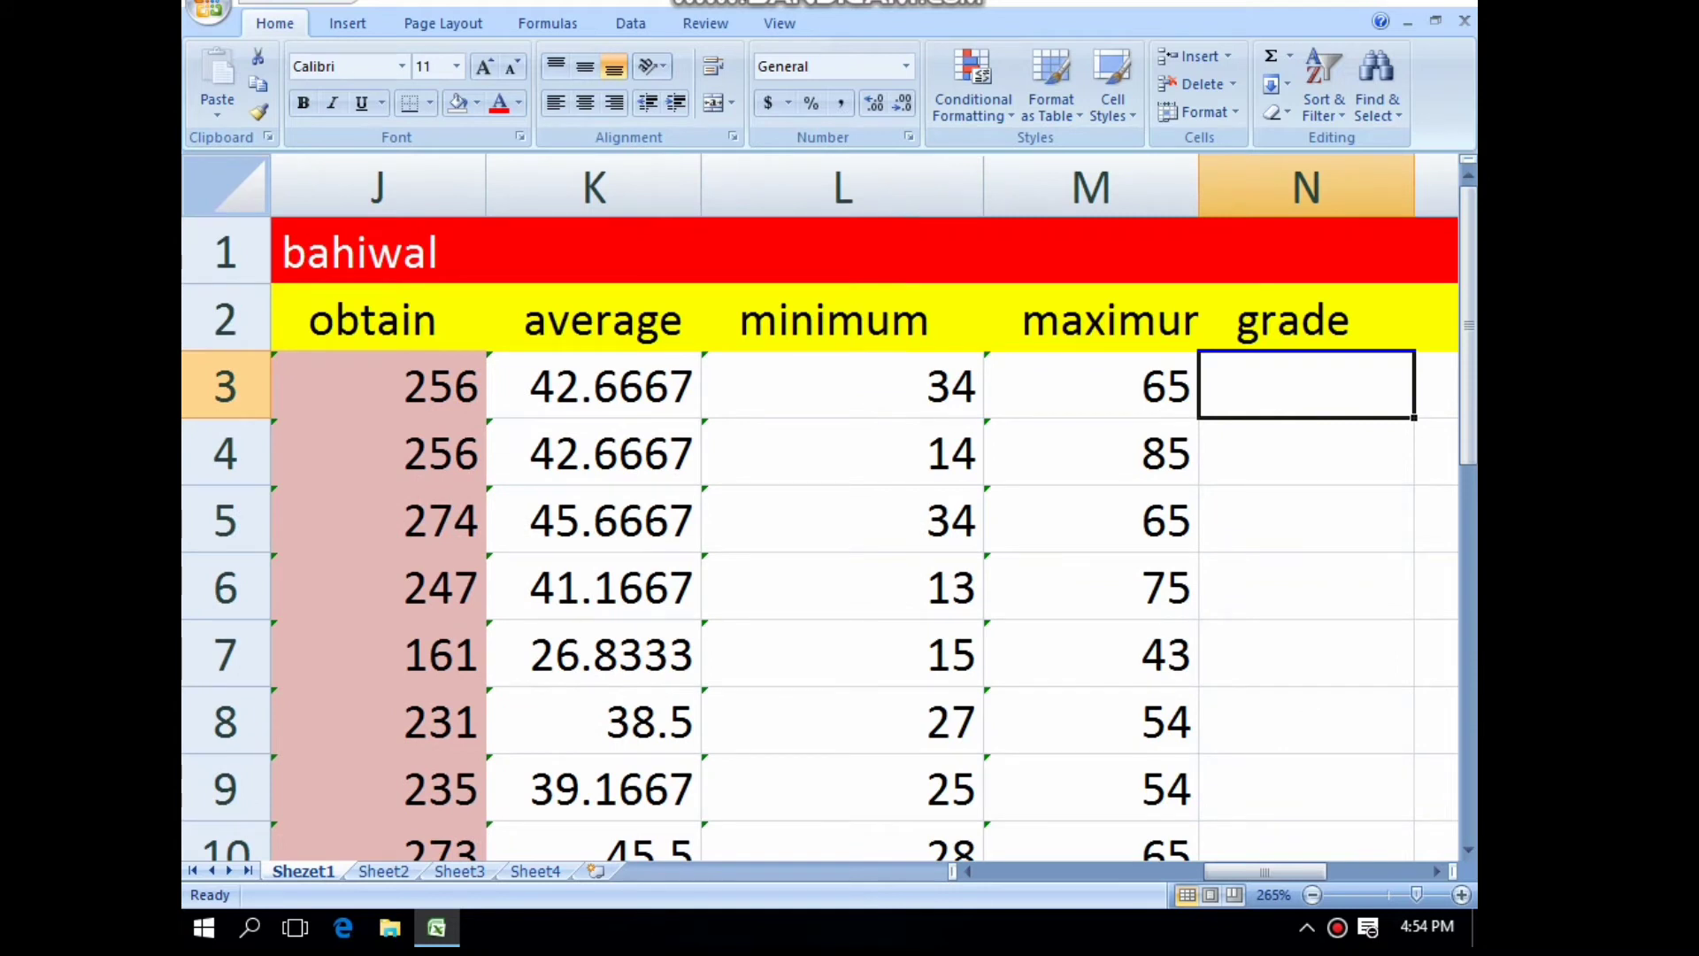
pyautogui.moveTo(1265, 871); pyautogui.dragTo(1290, 872)
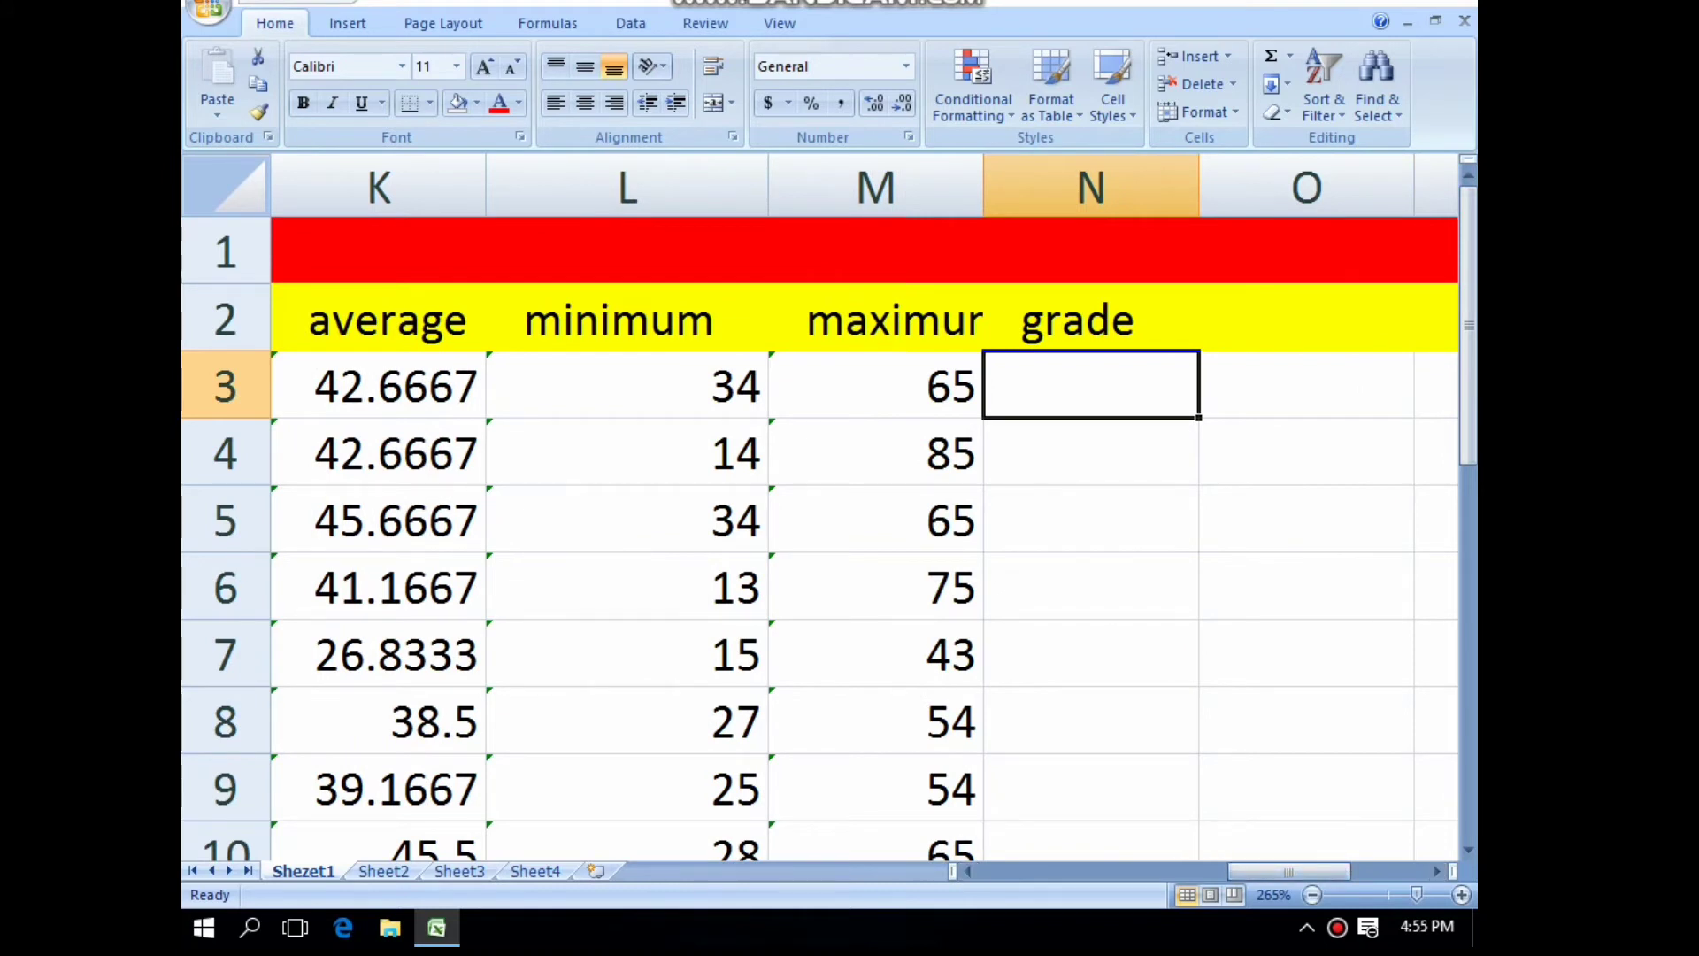
pyautogui.write('=')
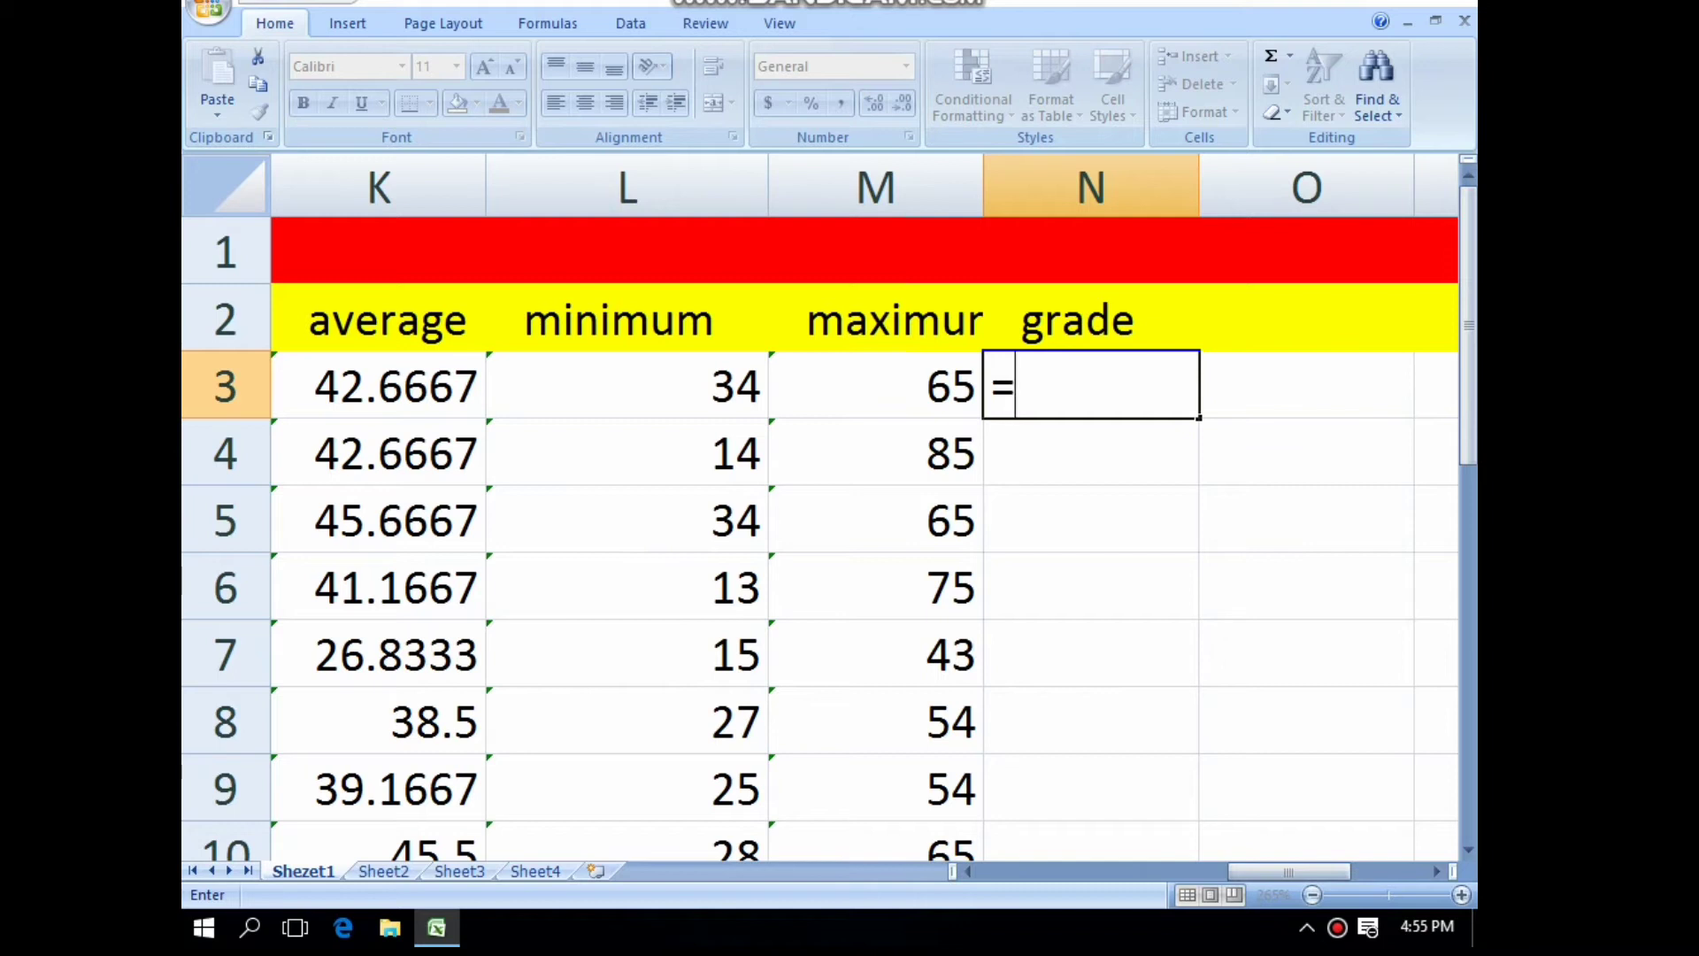
pyautogui.write('i')
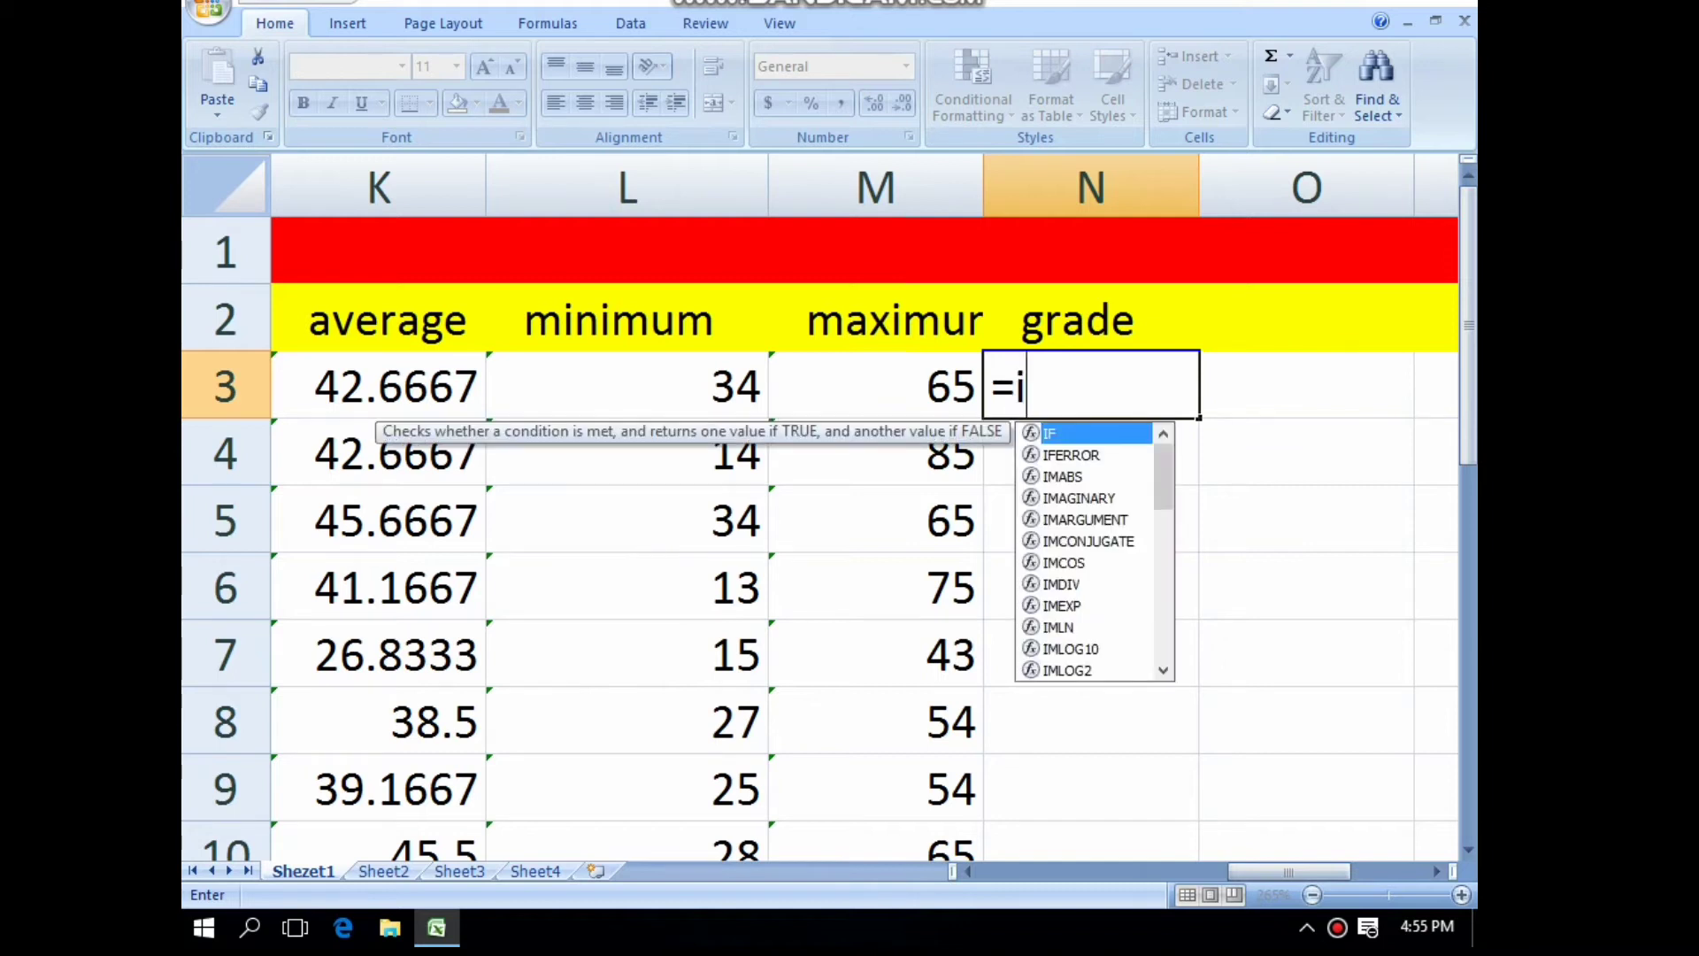
pyautogui.write('f(')
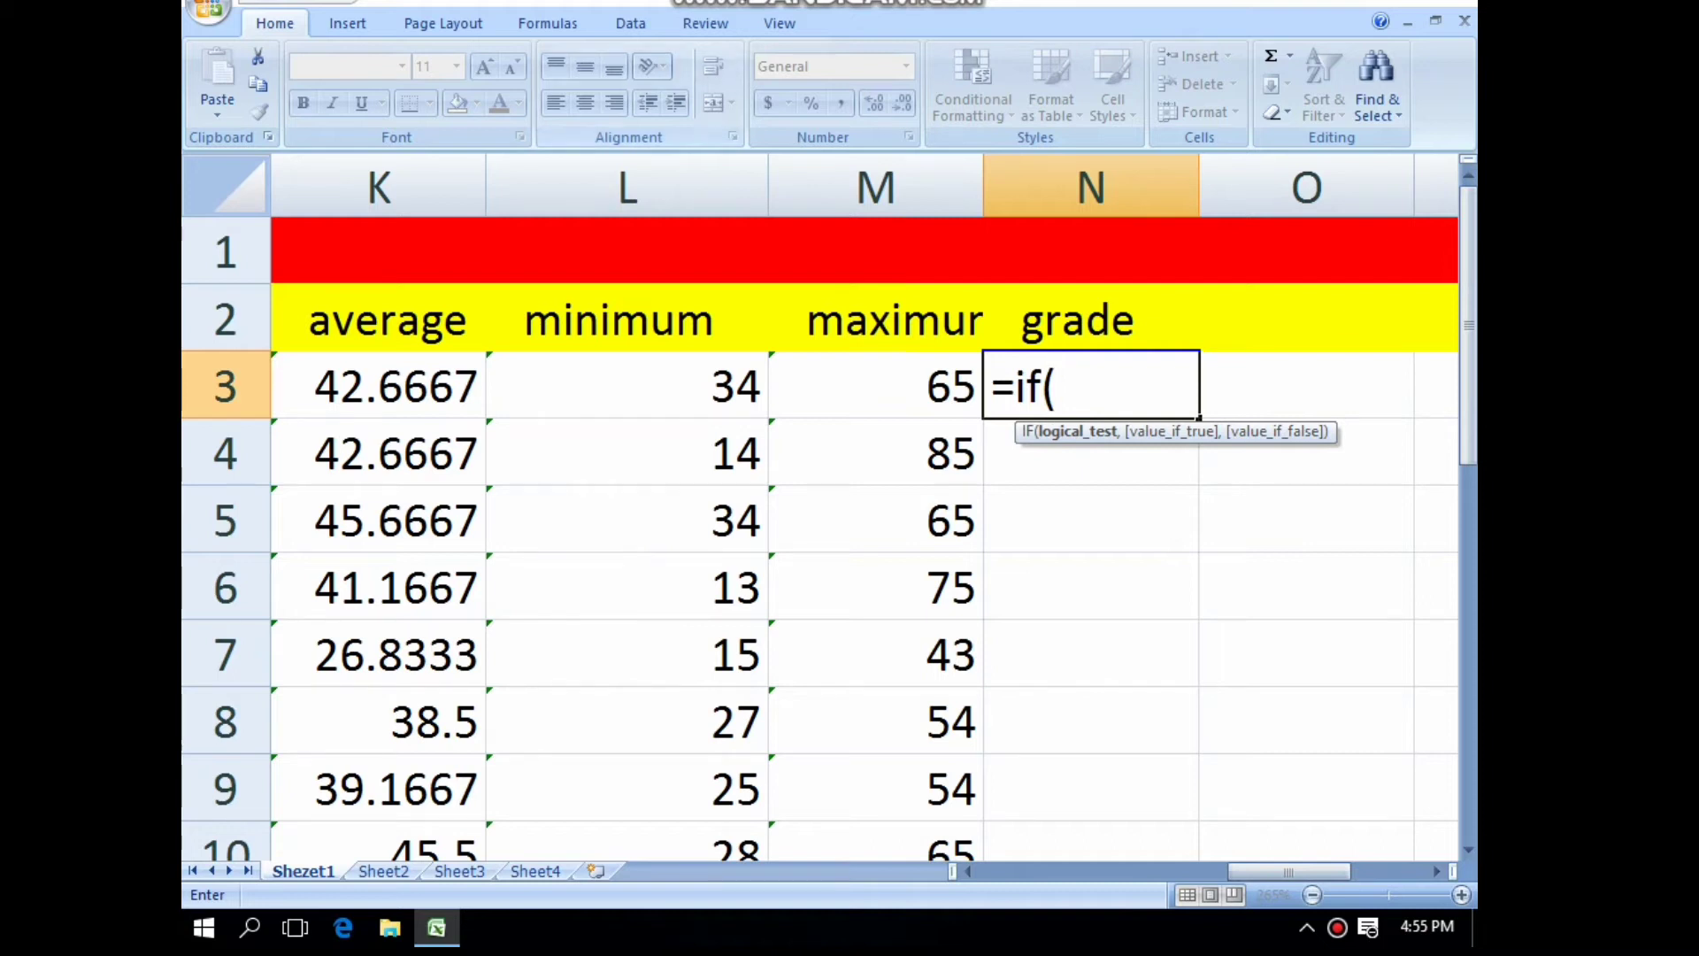
pyautogui.click(379, 386)
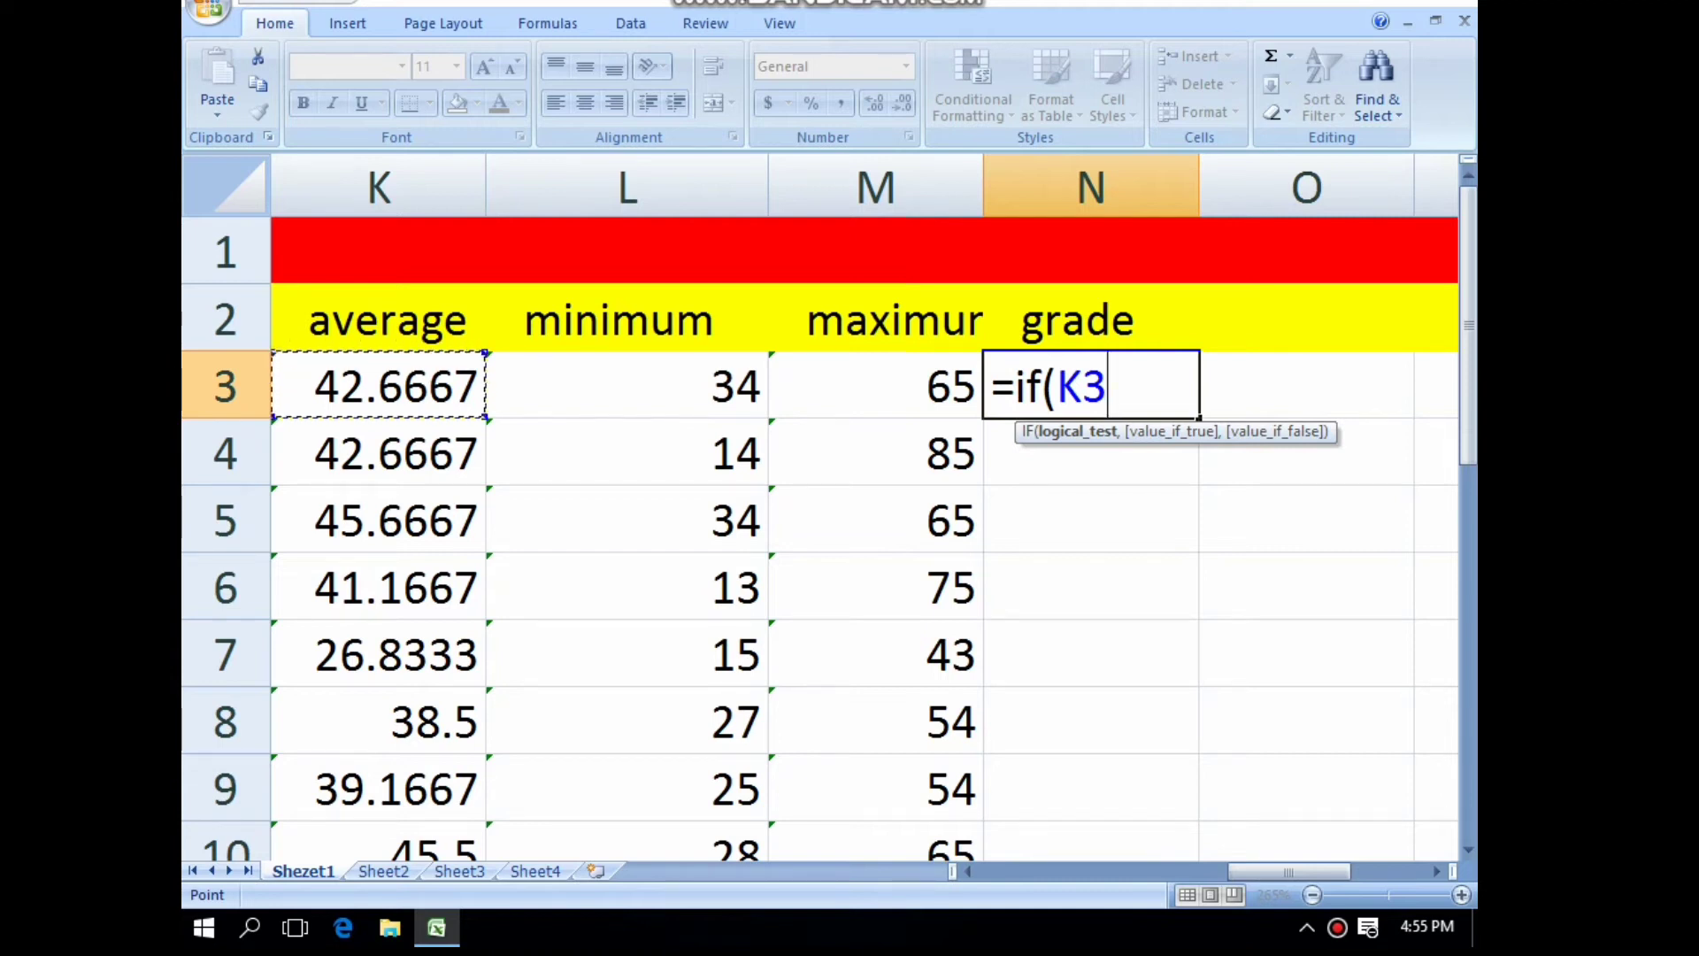
pyautogui.write('>=90')
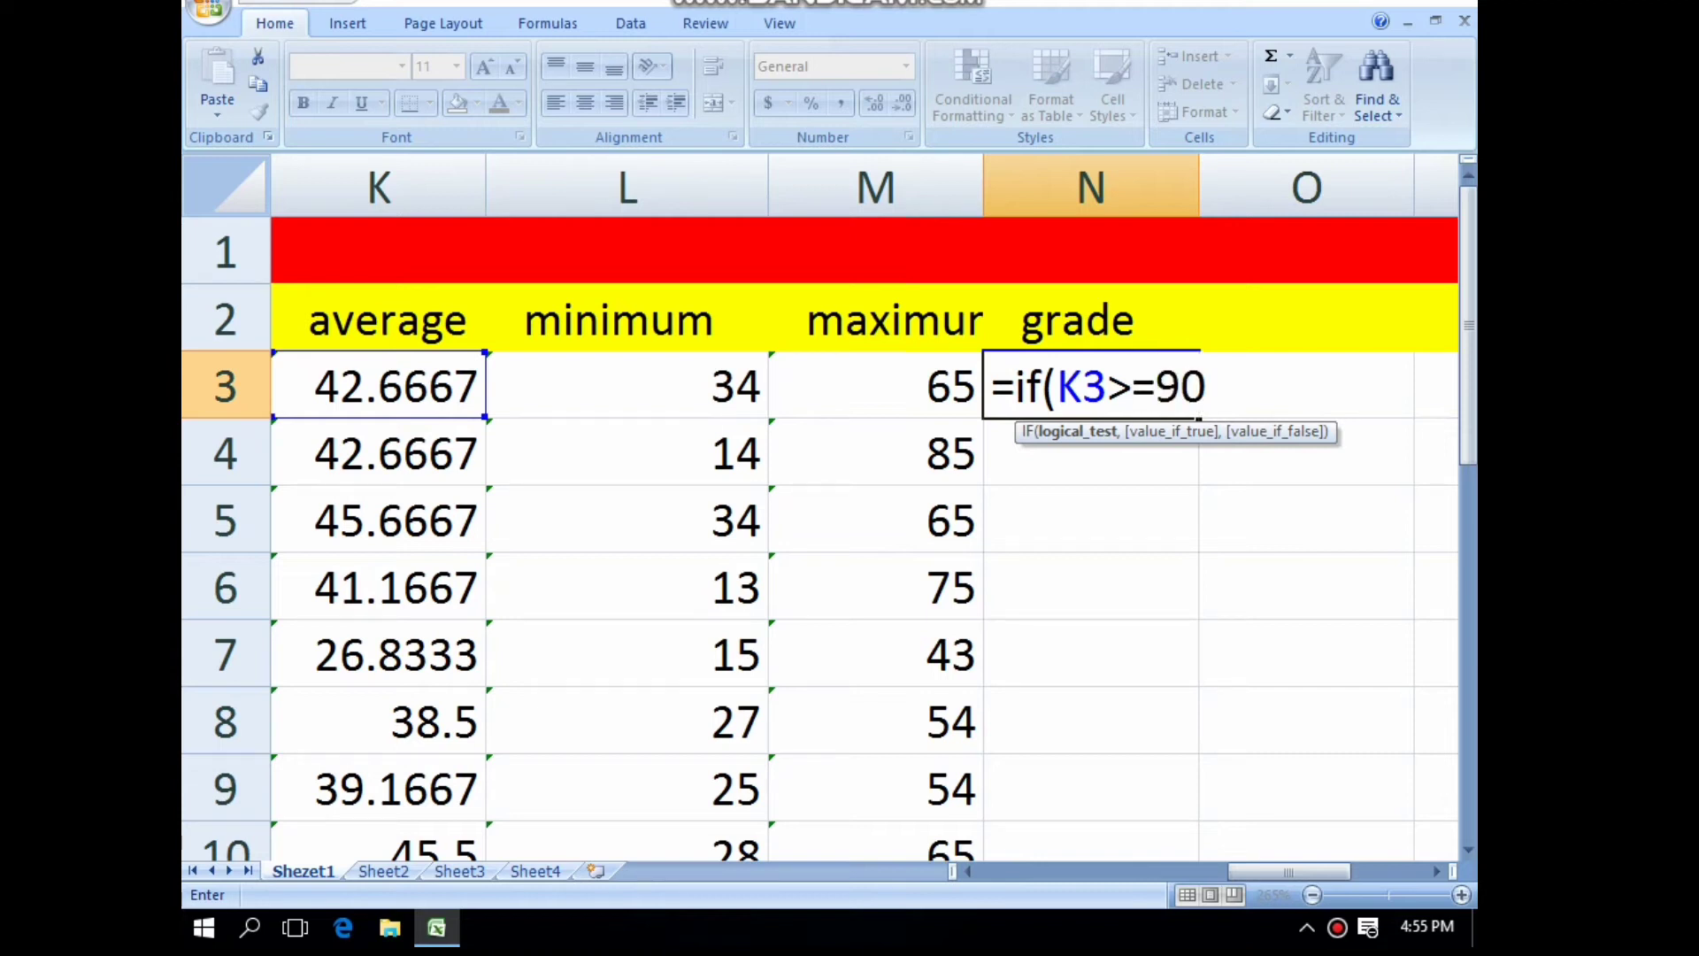
# Set "a+" as the value if true in the N3 formula and continue to its value-if-false argument
pyautogui.write(',')
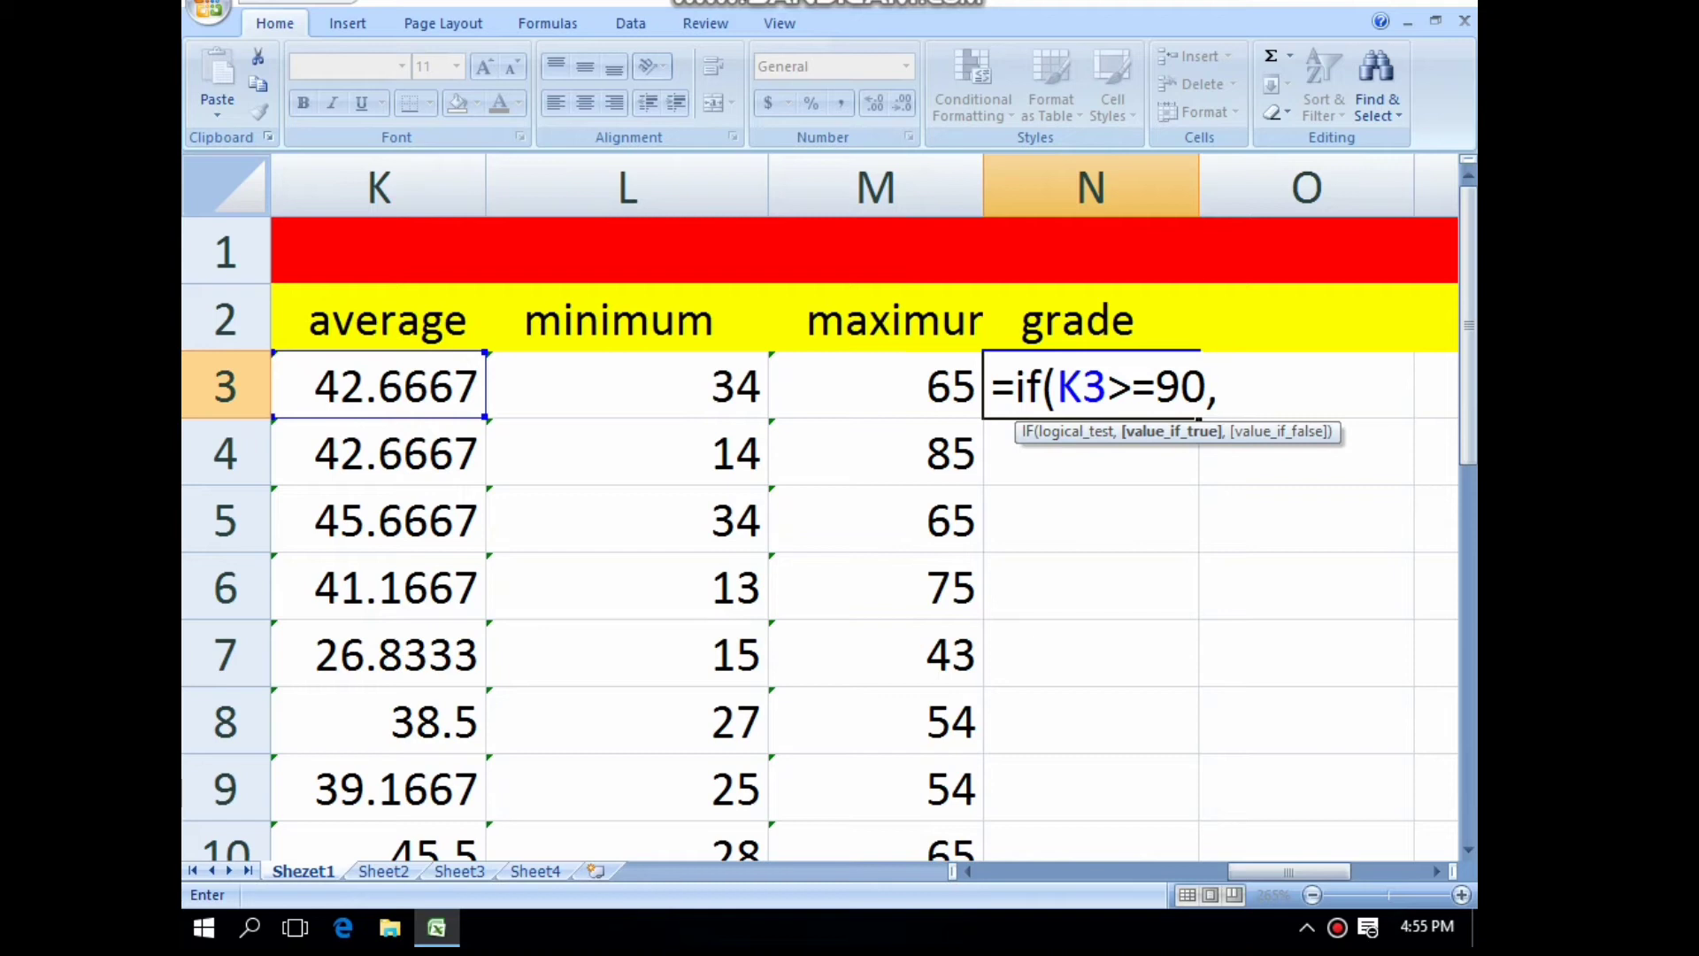
pyautogui.write('"')
pyautogui.write('a+')
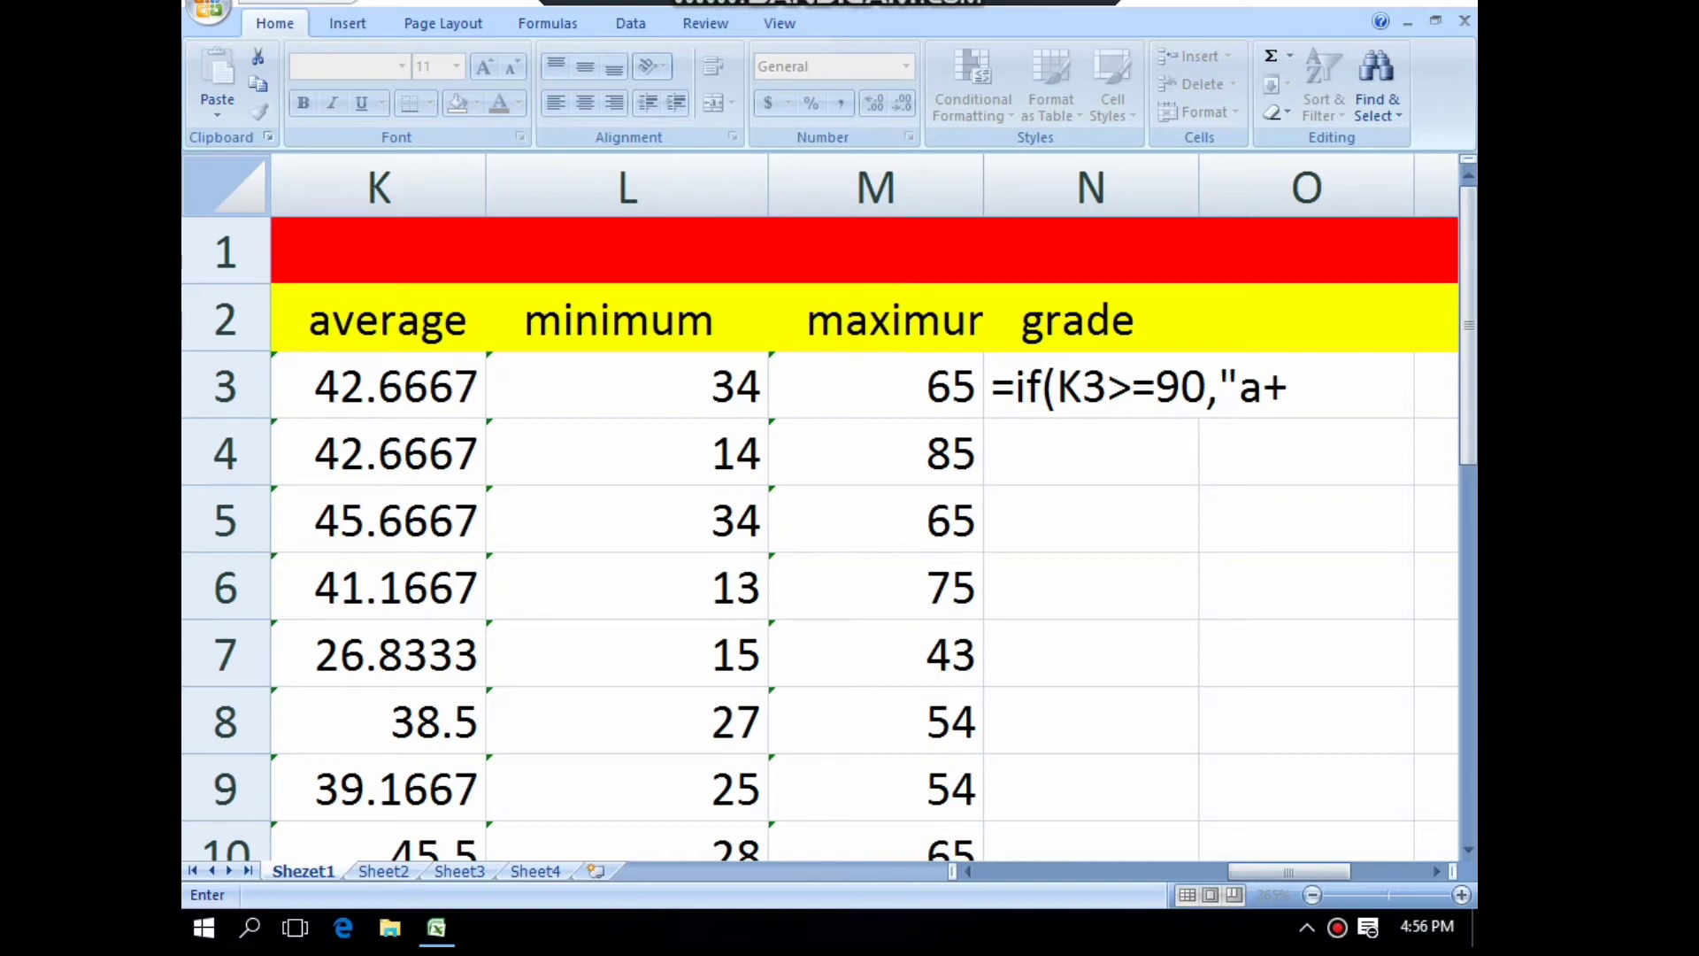
pyautogui.click(1332, 3)
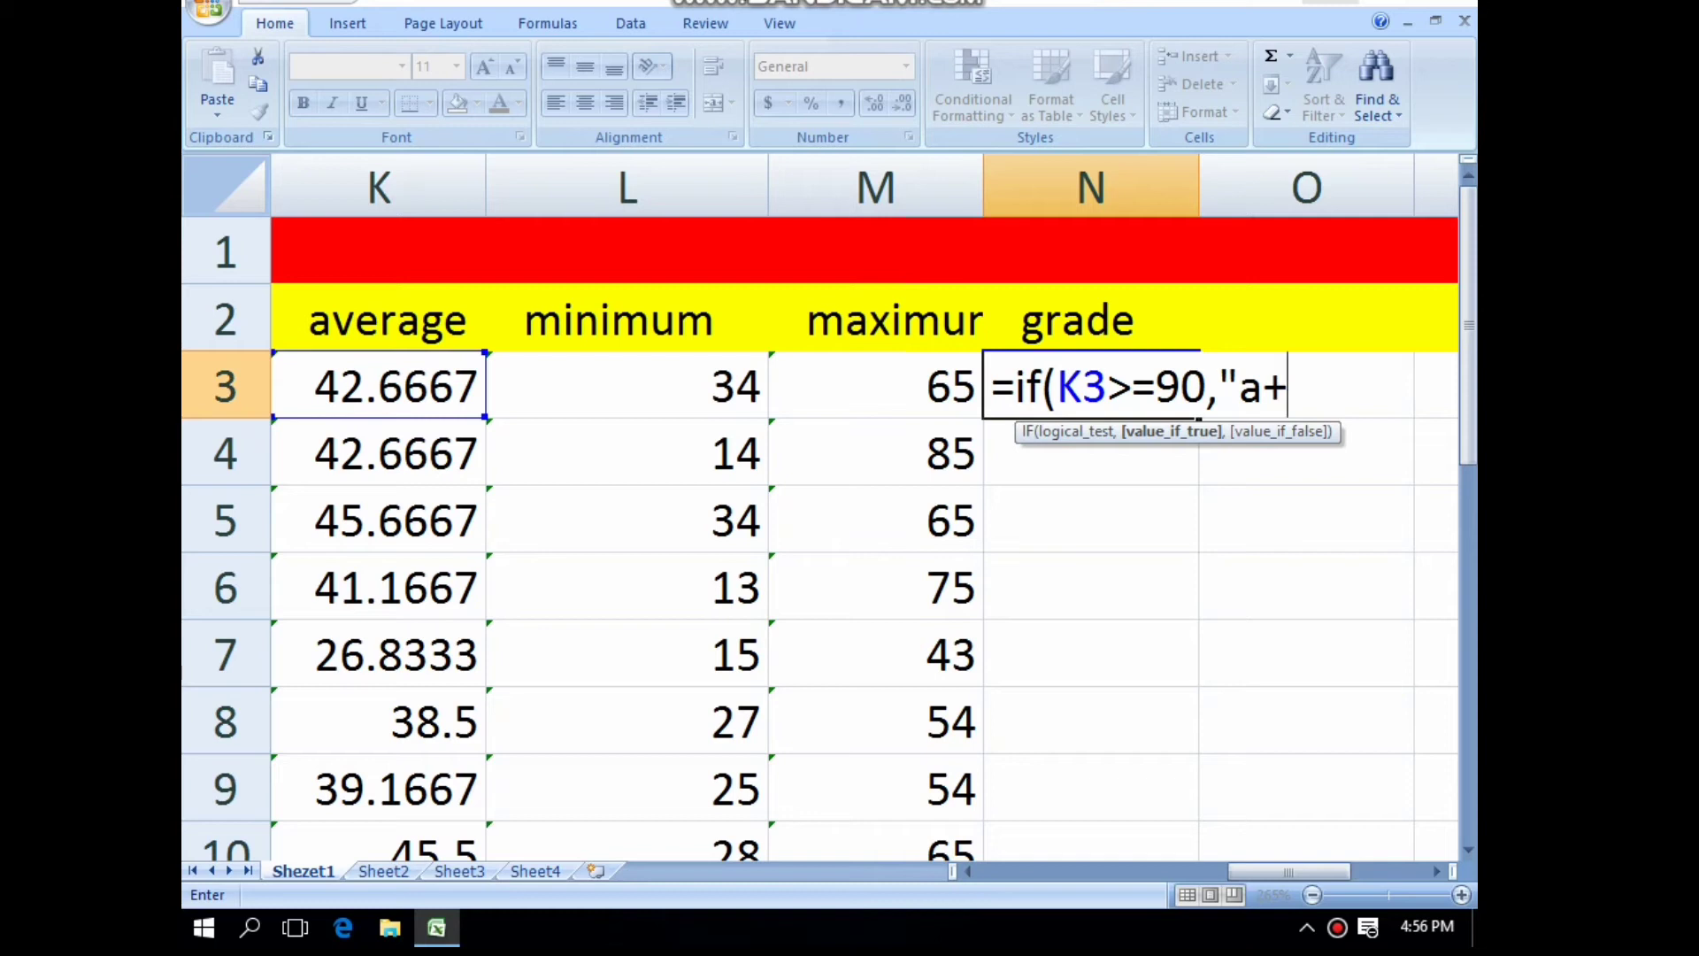
pyautogui.write('",')
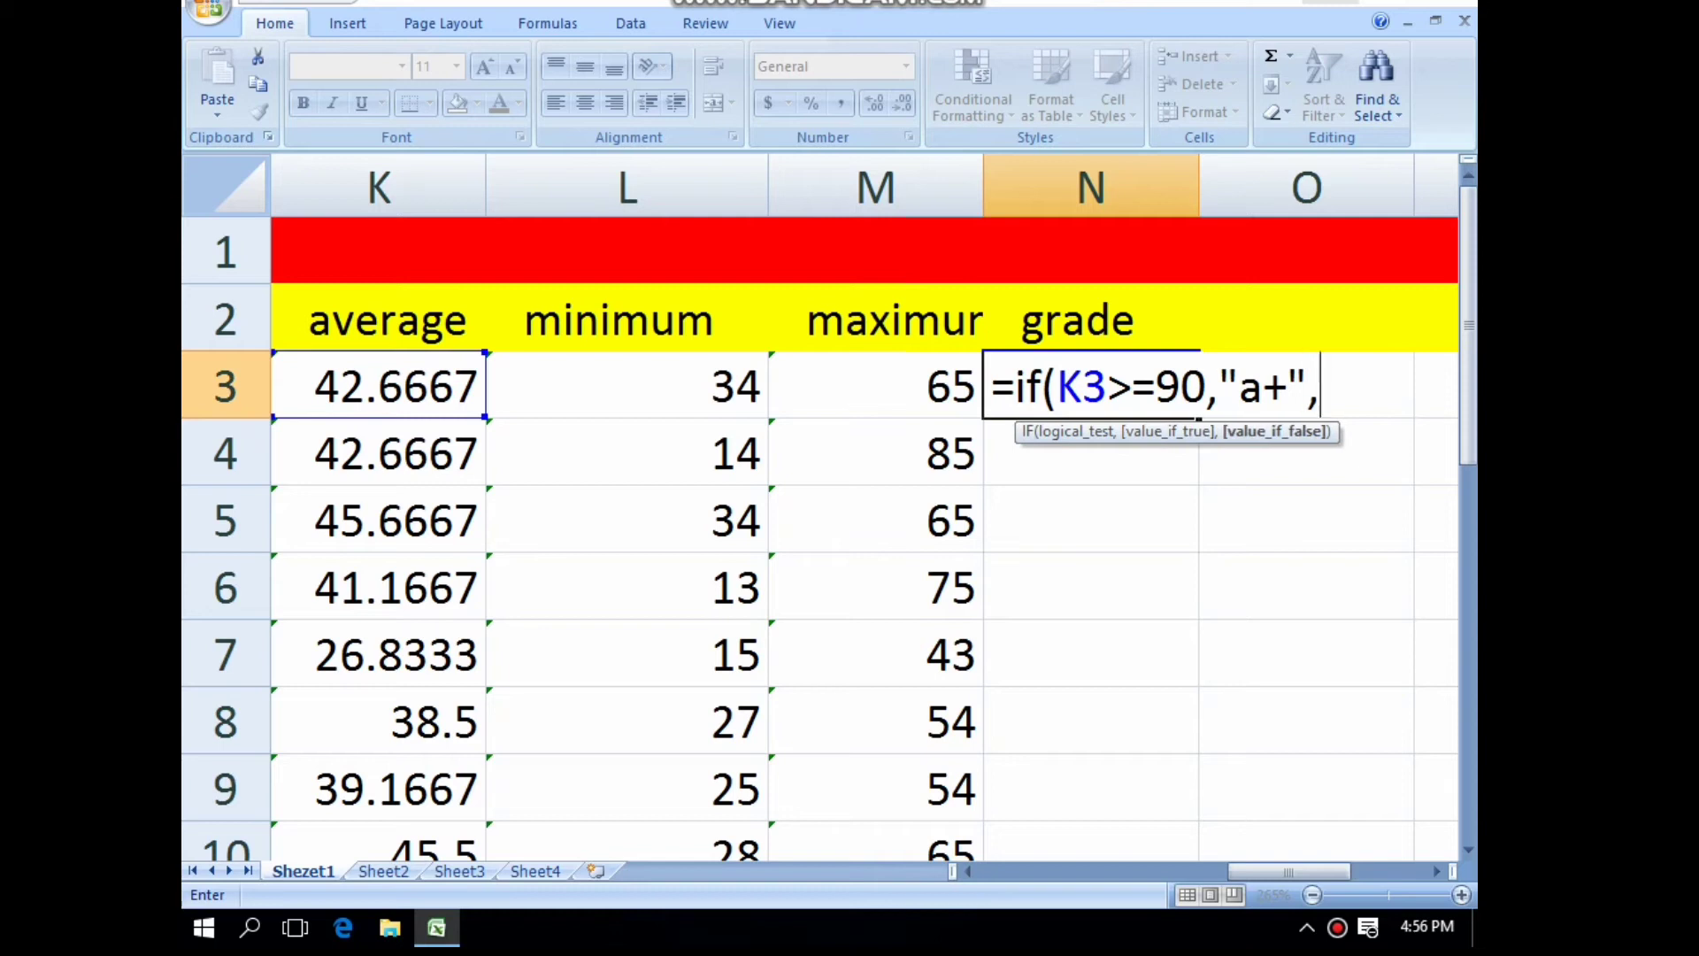
# Nest a second IF in the N3 formula that returns "a" when K3>=80, and continue to its value-if-false argument
pyautogui.write('if')
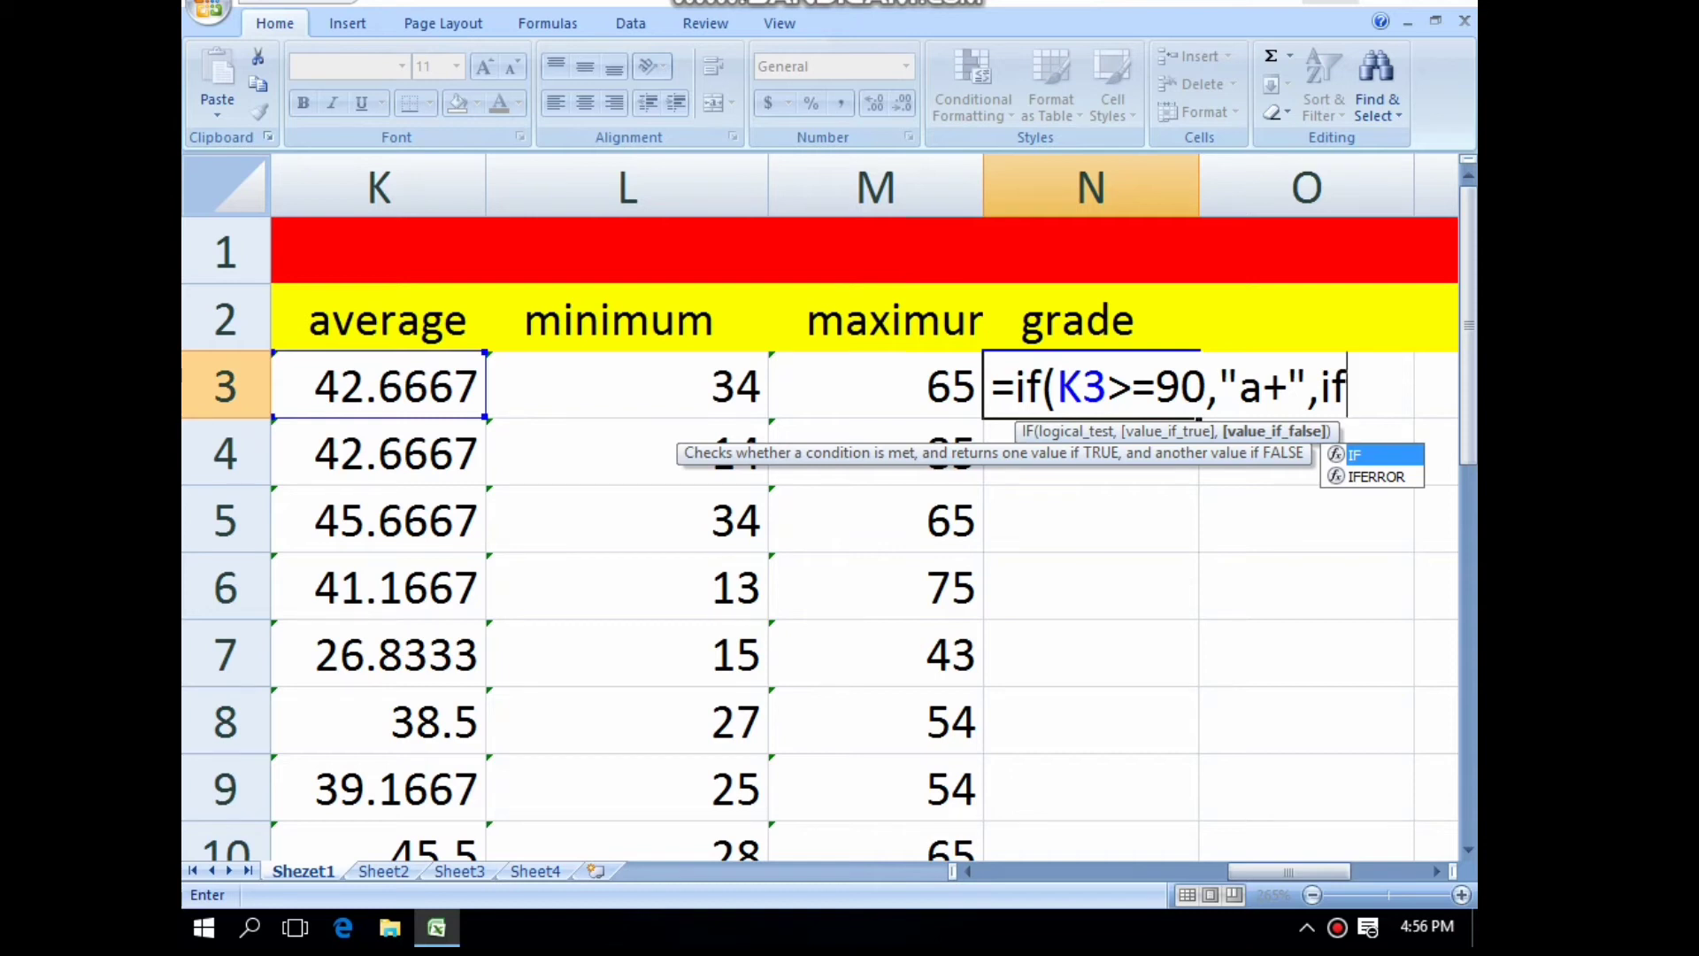
pyautogui.write('(')
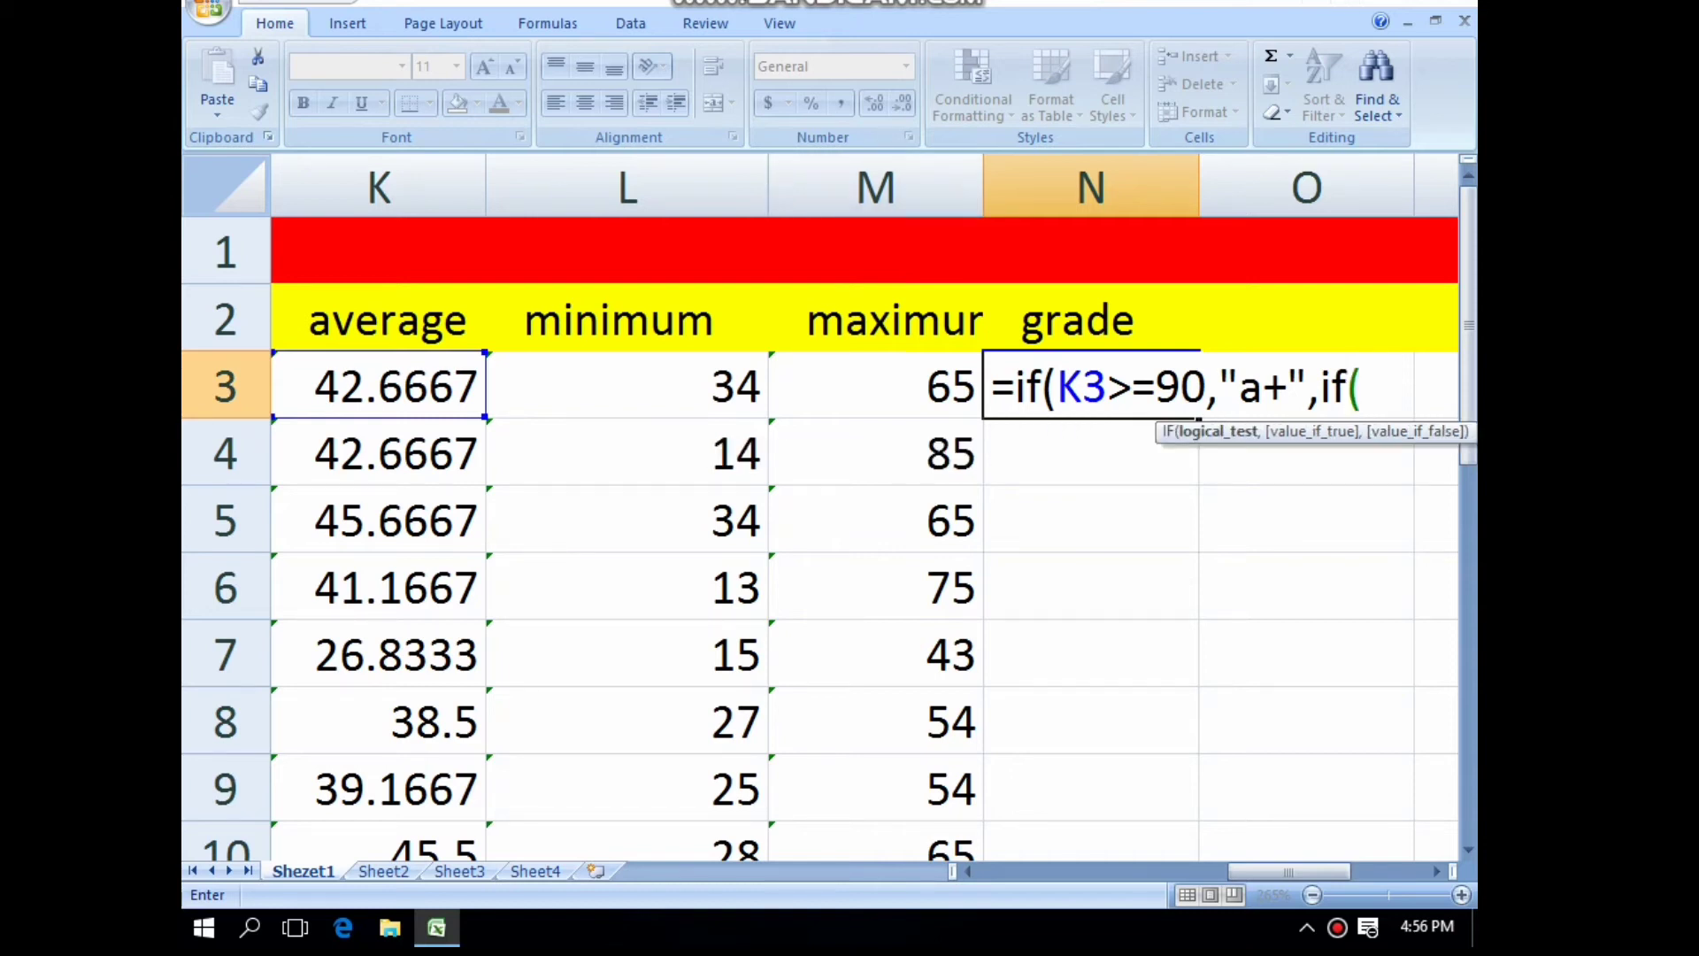
pyautogui.click(379, 387)
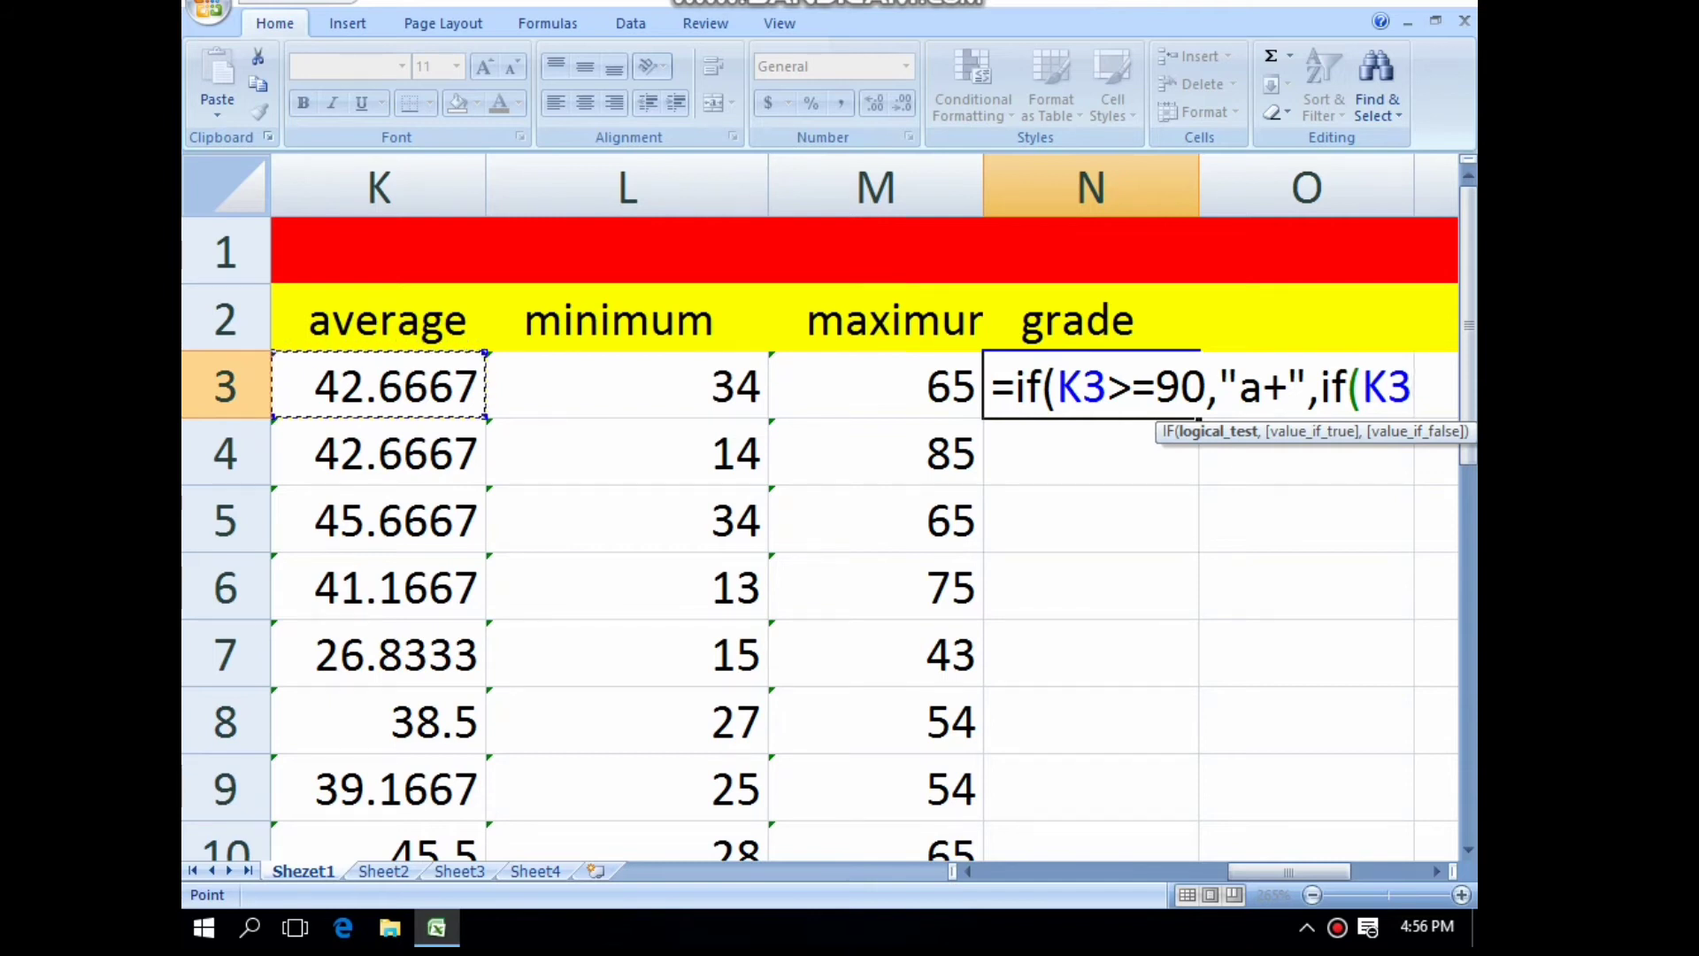
pyautogui.write('>=')
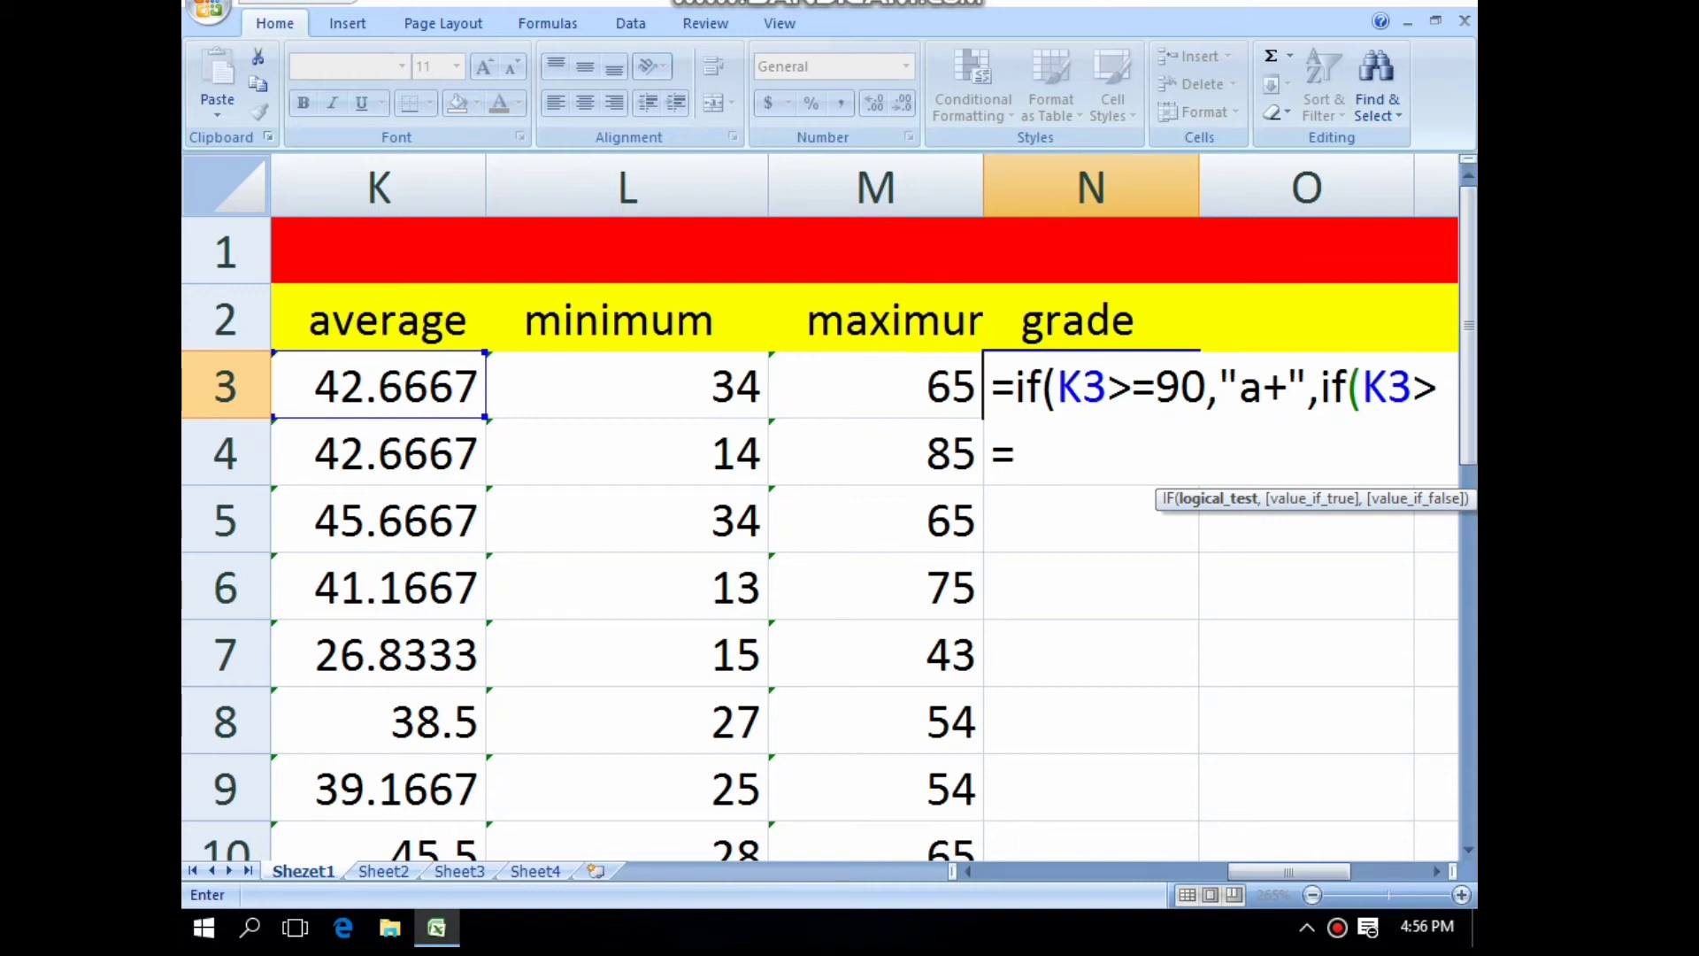
pyautogui.write('8')
pyautogui.write('0')
pyautogui.write(',"')
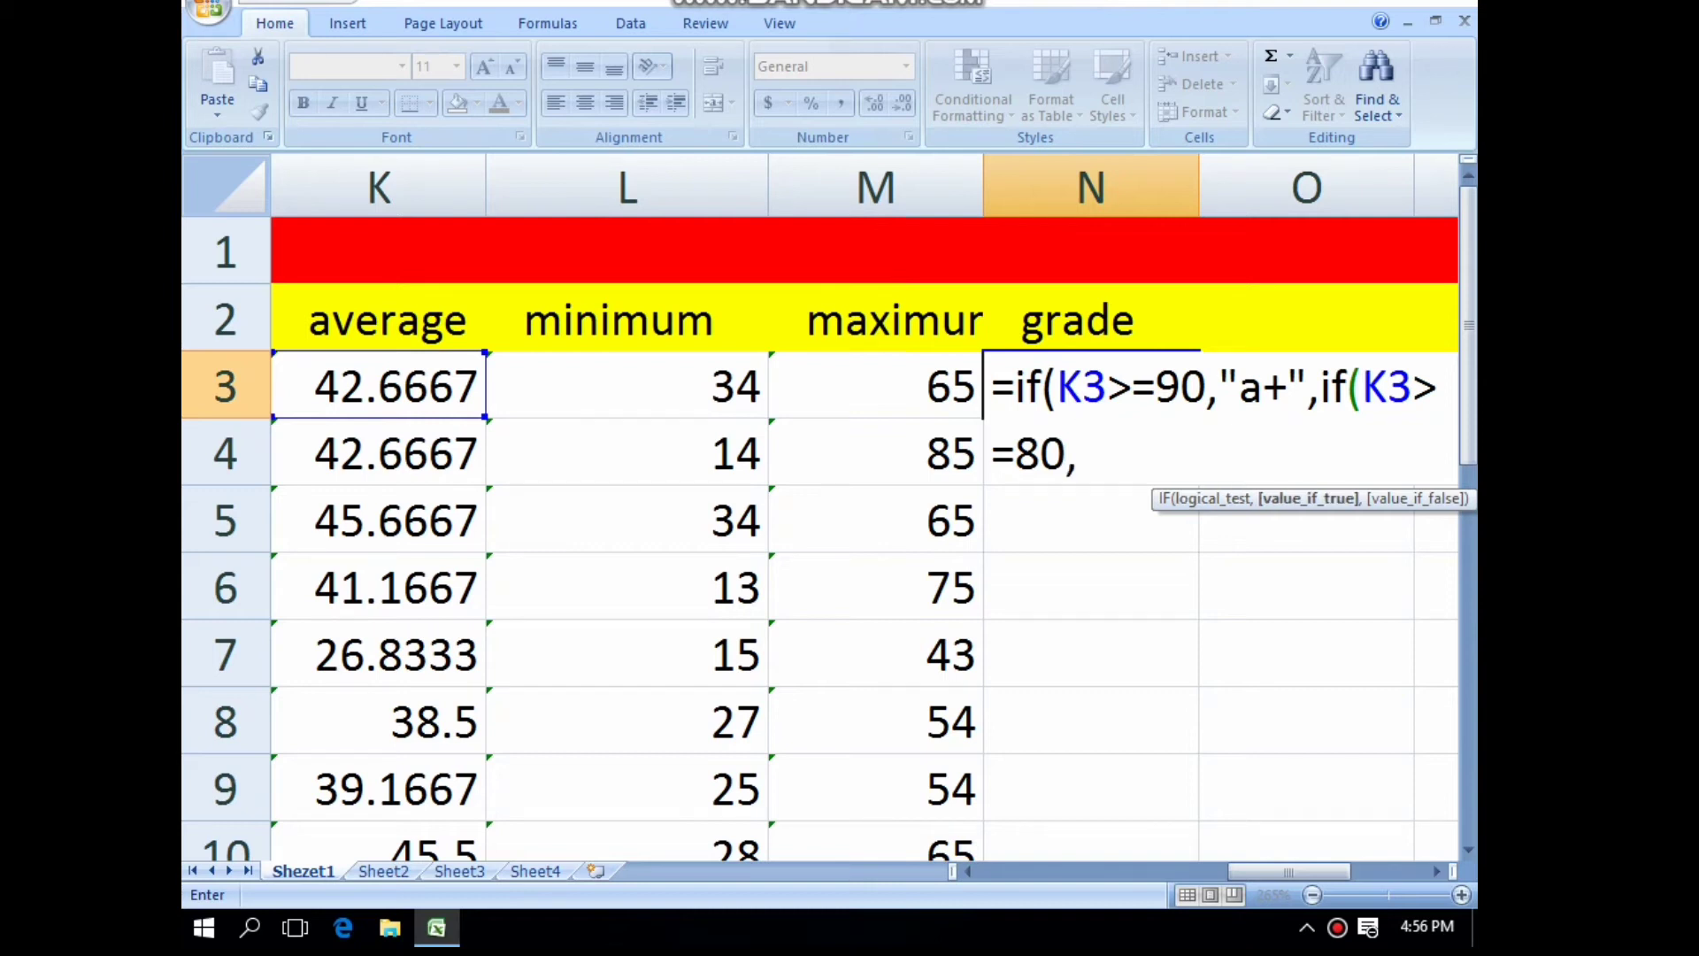
pyautogui.write('a",')
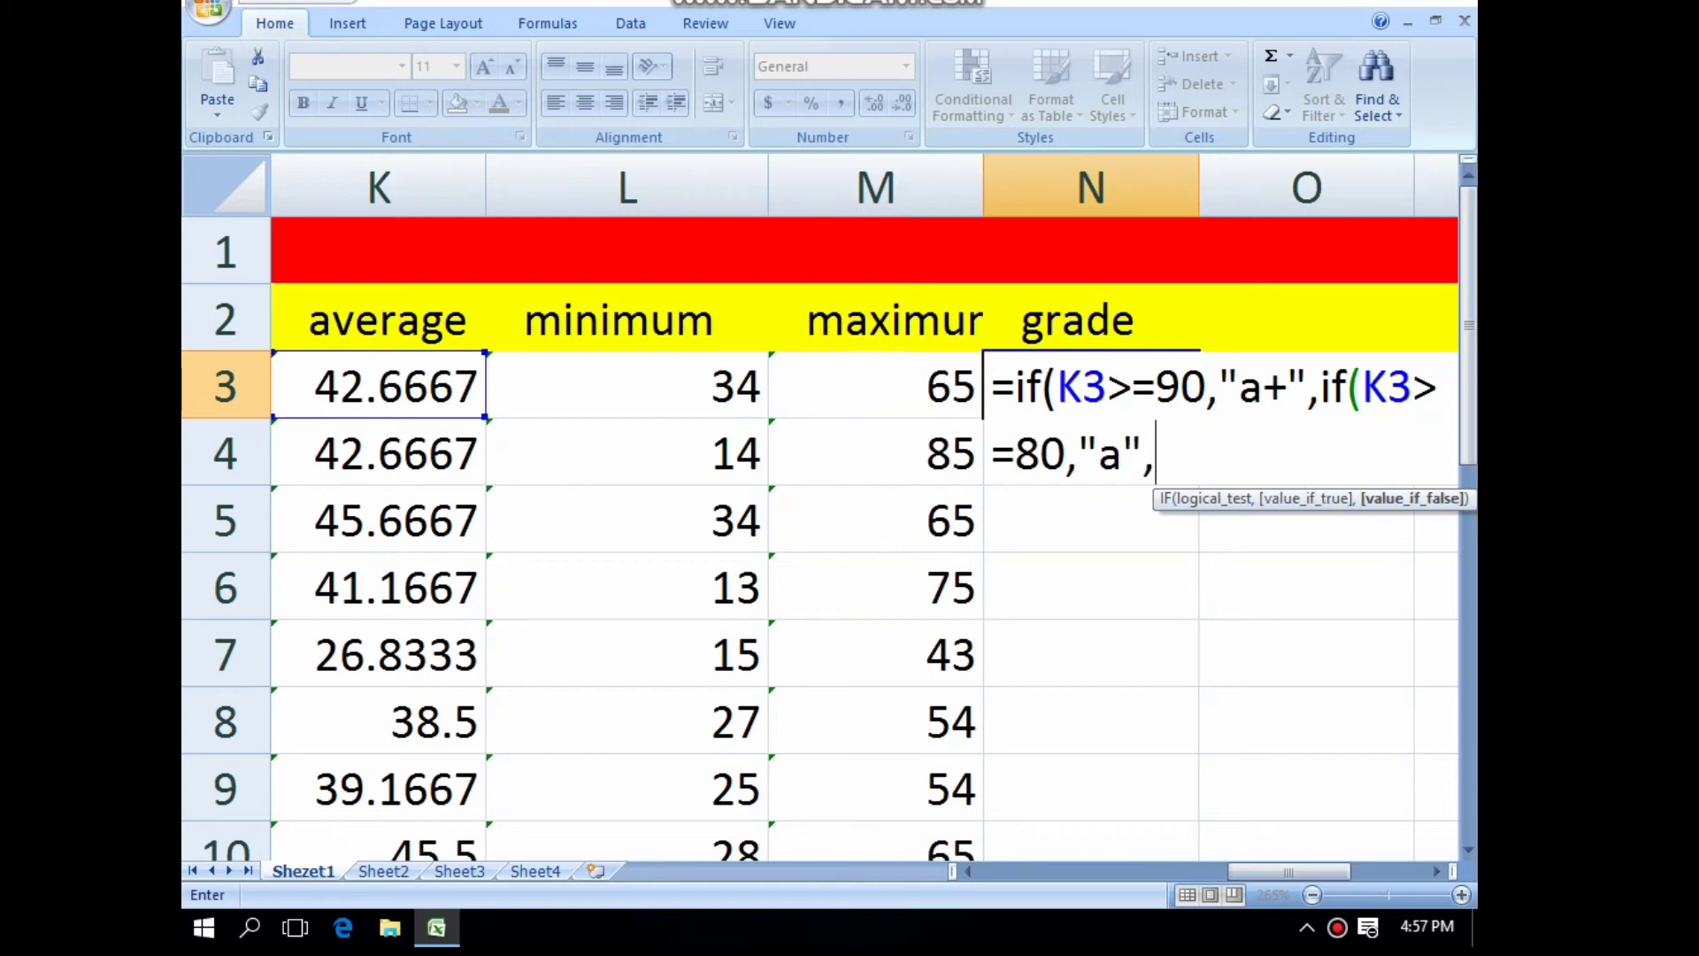
# Nest a third IF in the N3 formula that returns "b" when K3>=70, and continue to its value-if-false argument
pyautogui.write('if')
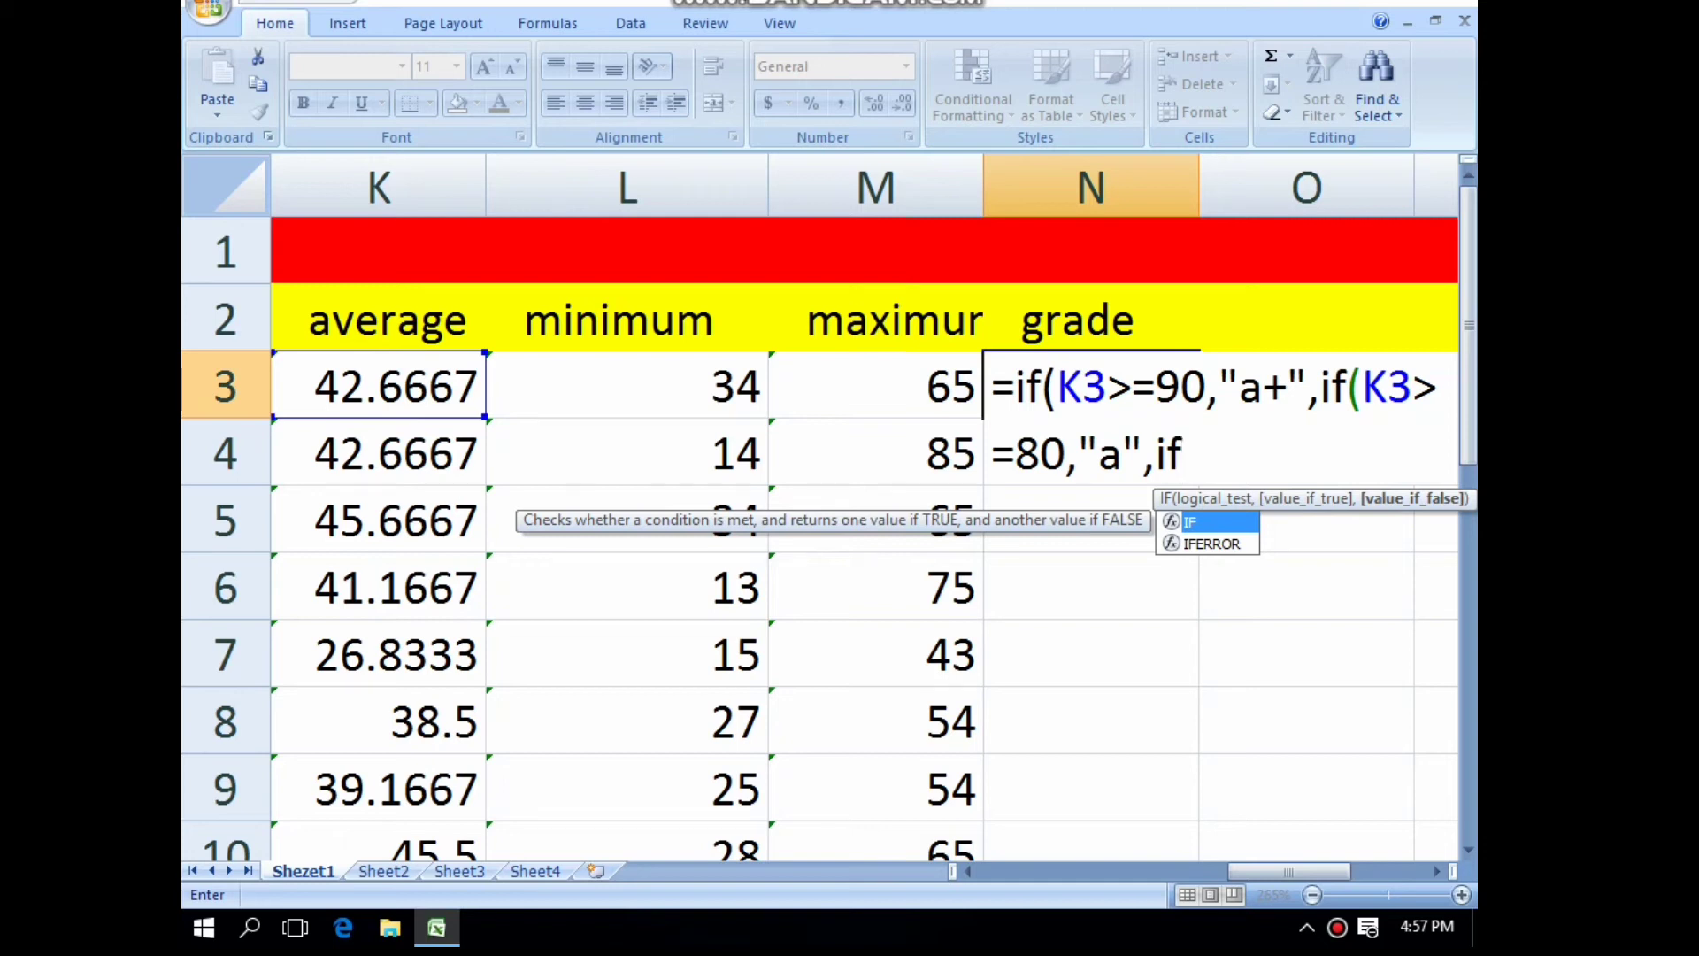
pyautogui.write('(')
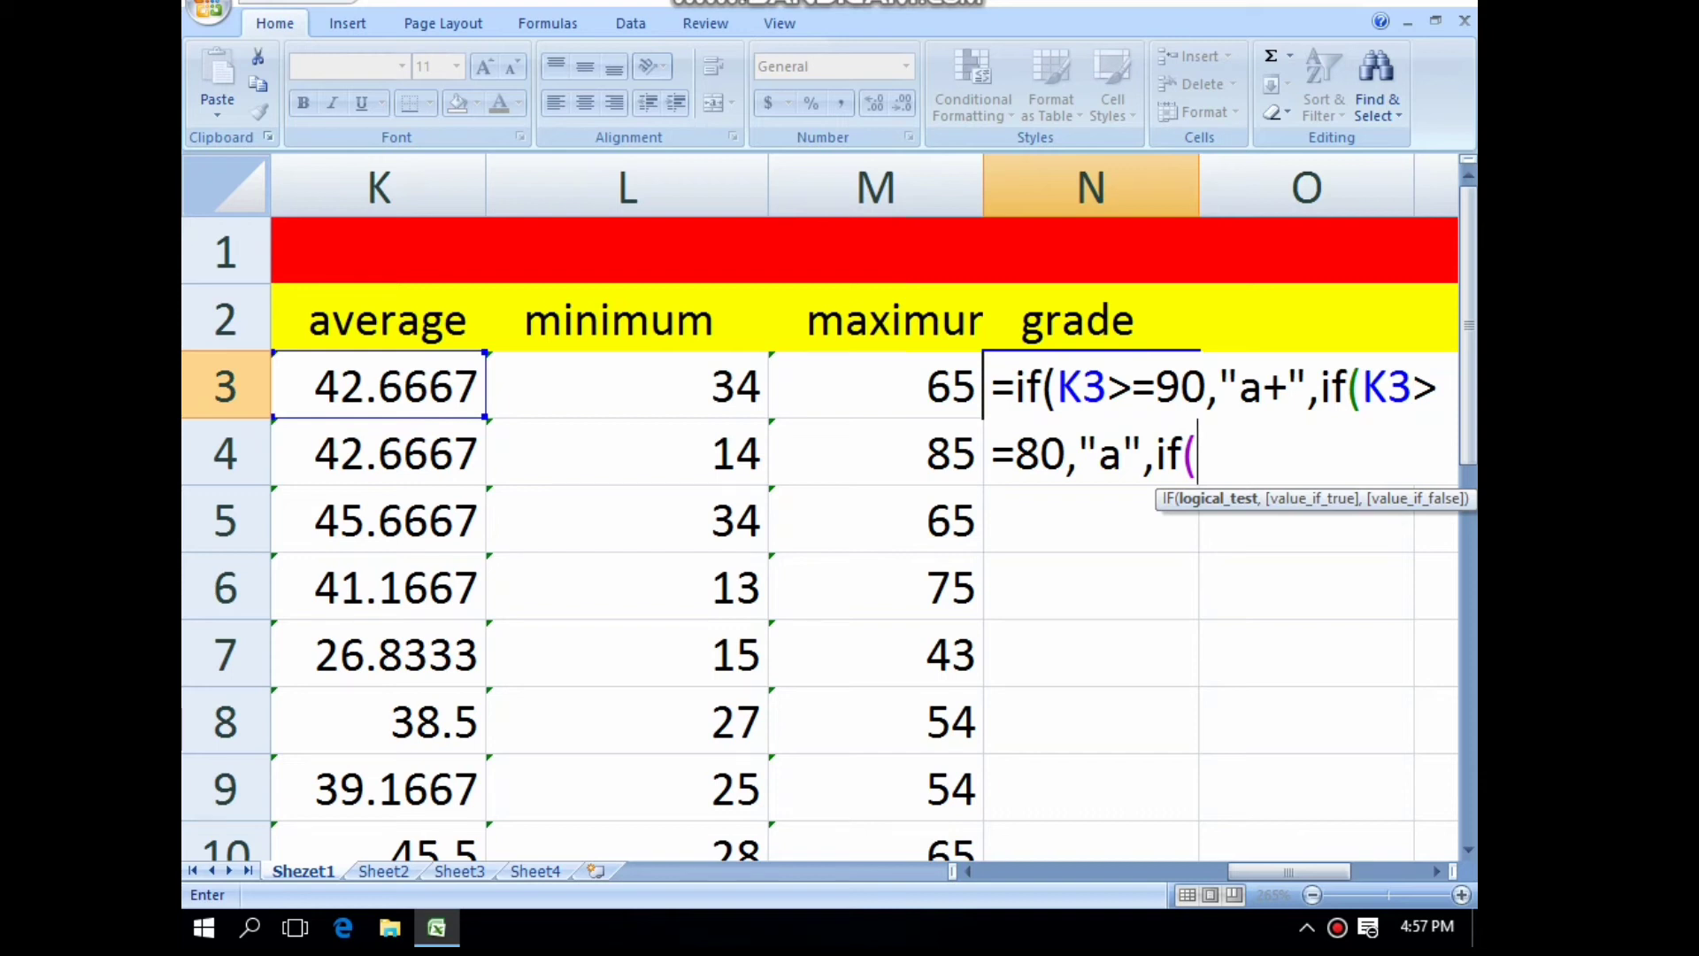
pyautogui.click(378, 386)
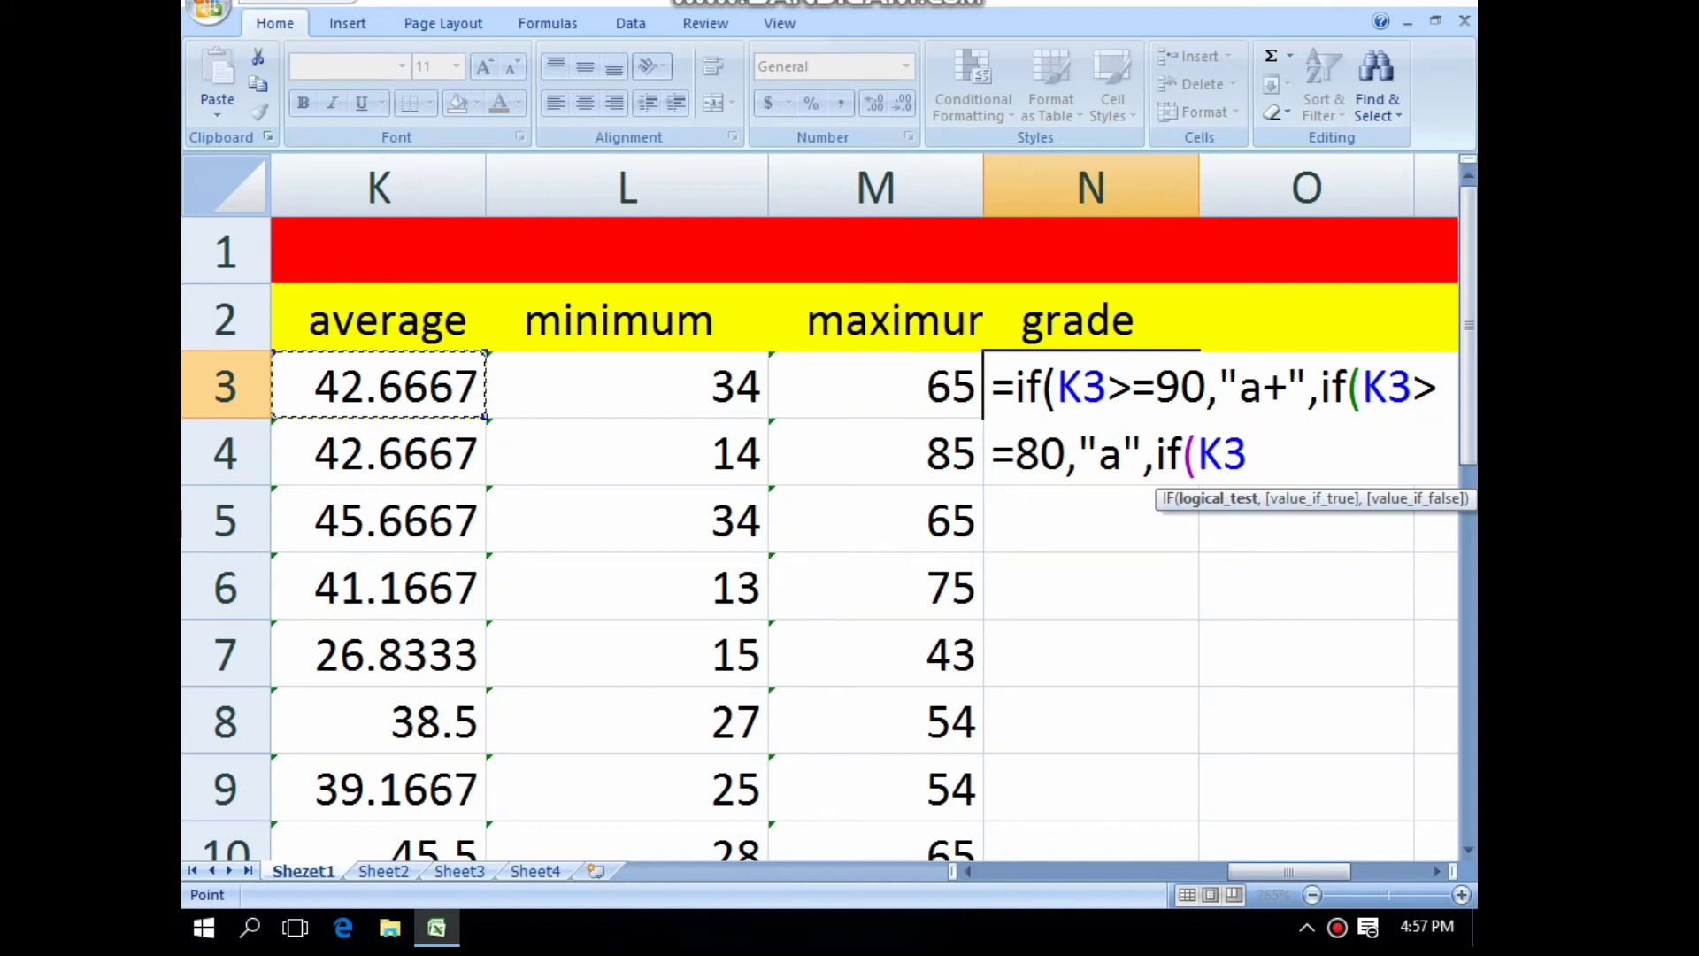
pyautogui.write('>=')
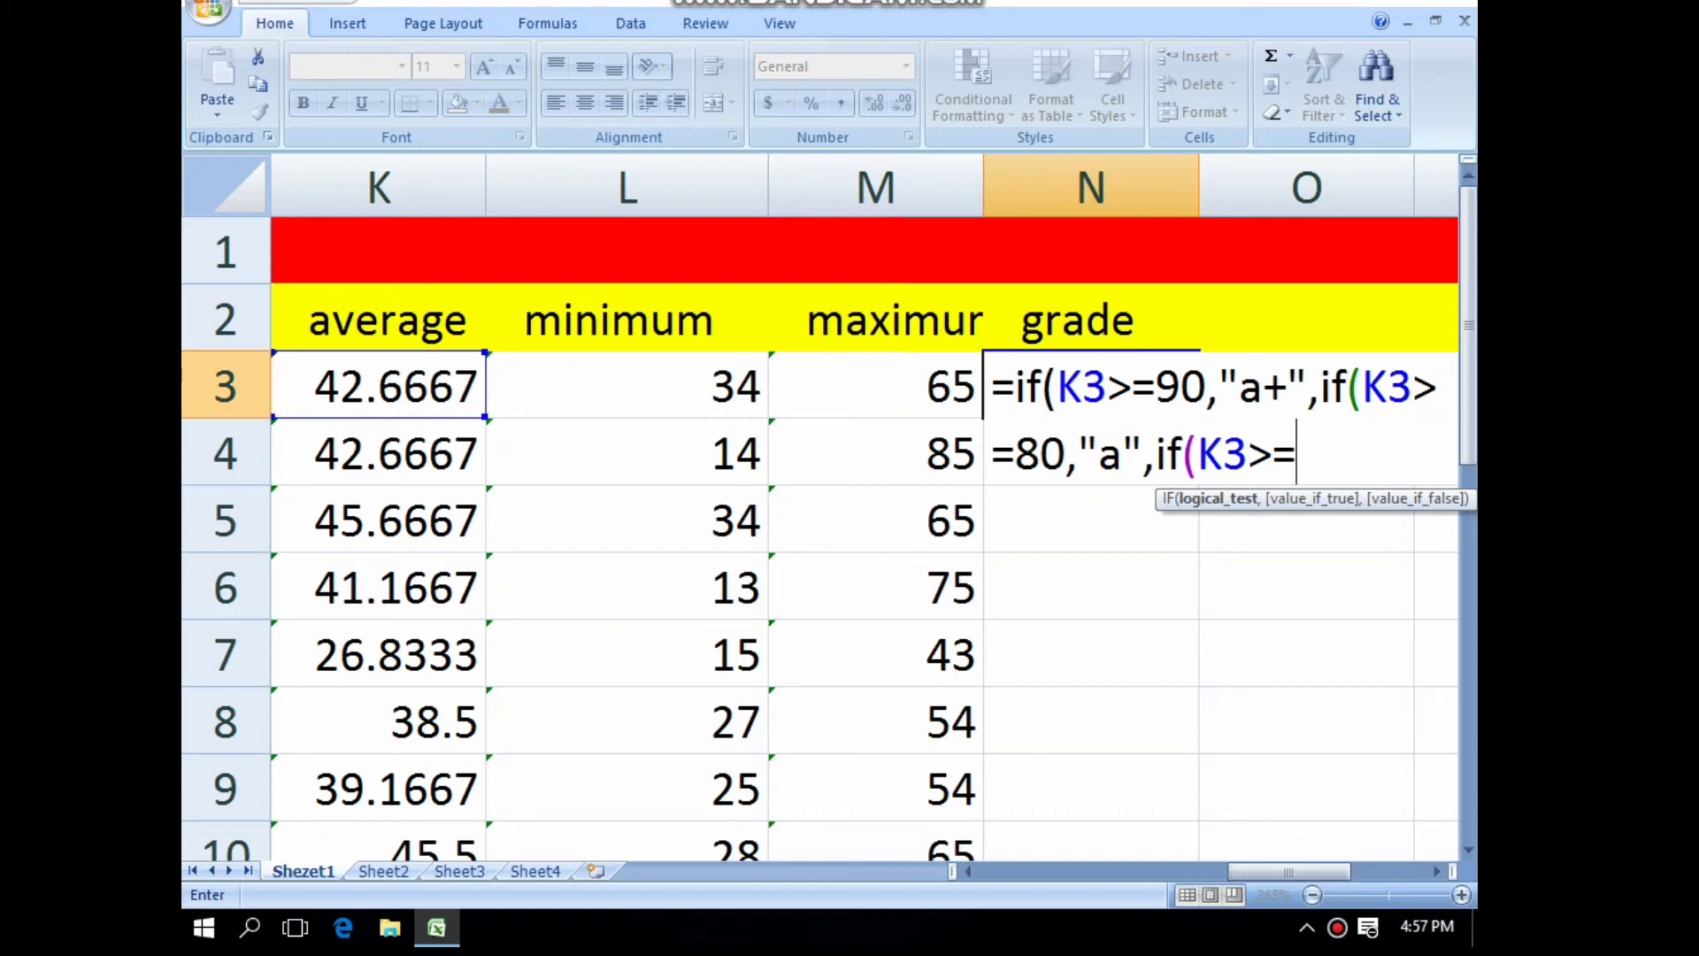
pyautogui.write('70,')
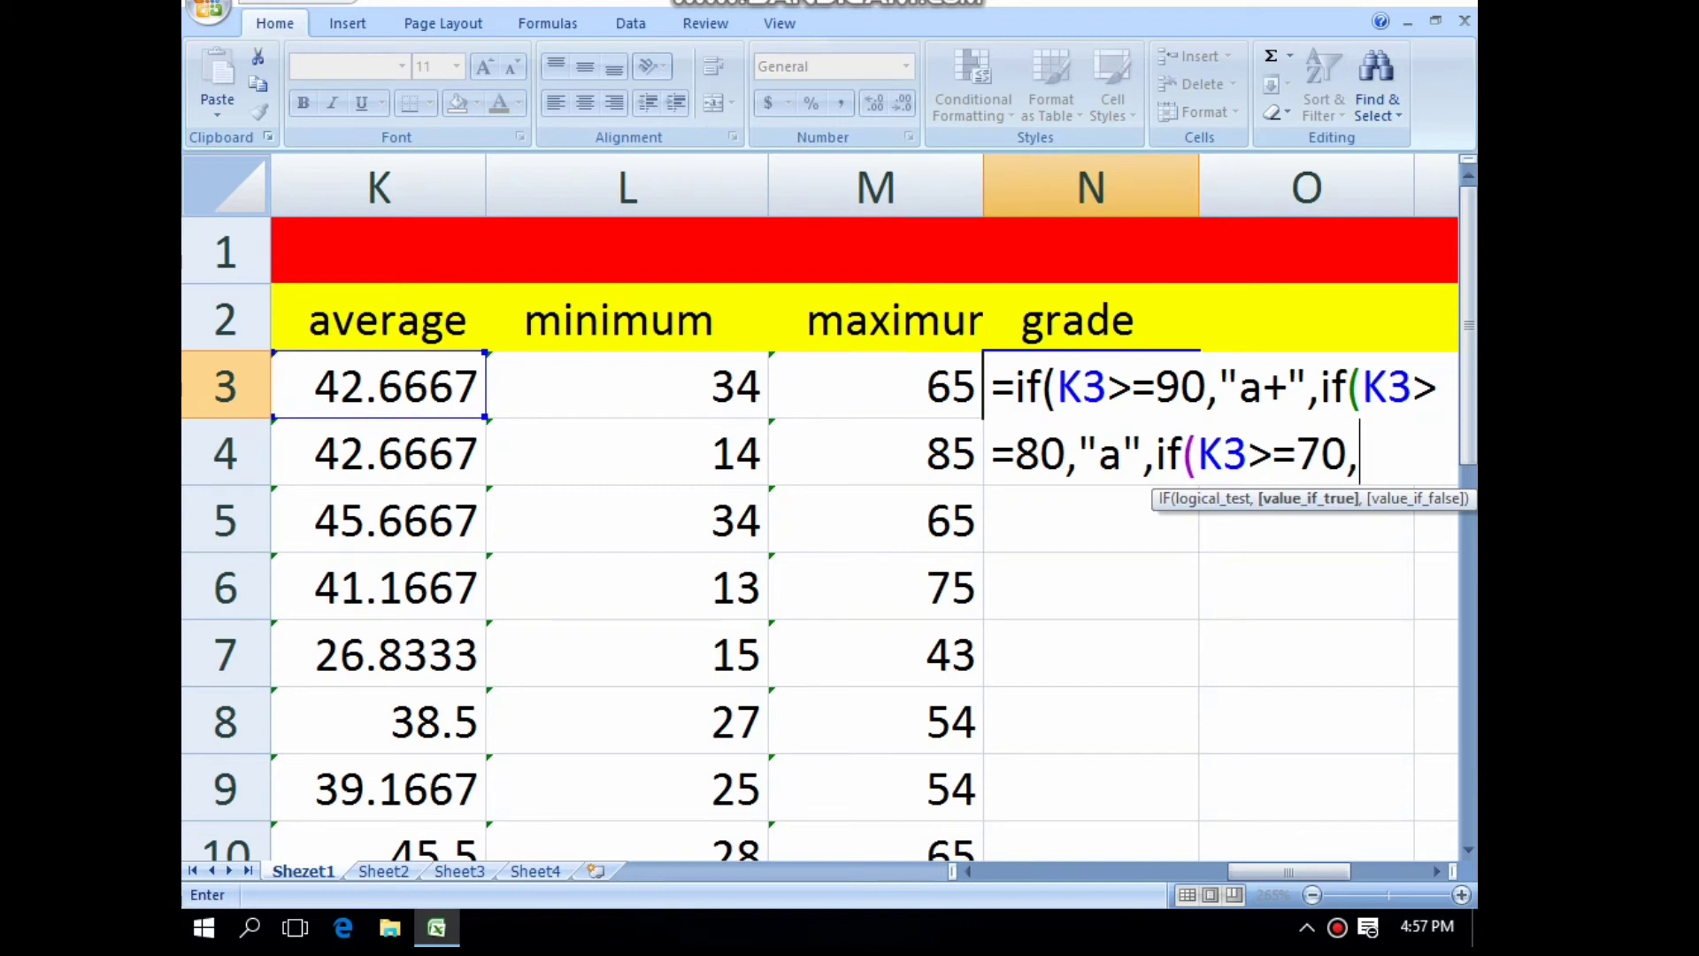
pyautogui.write('"b",')
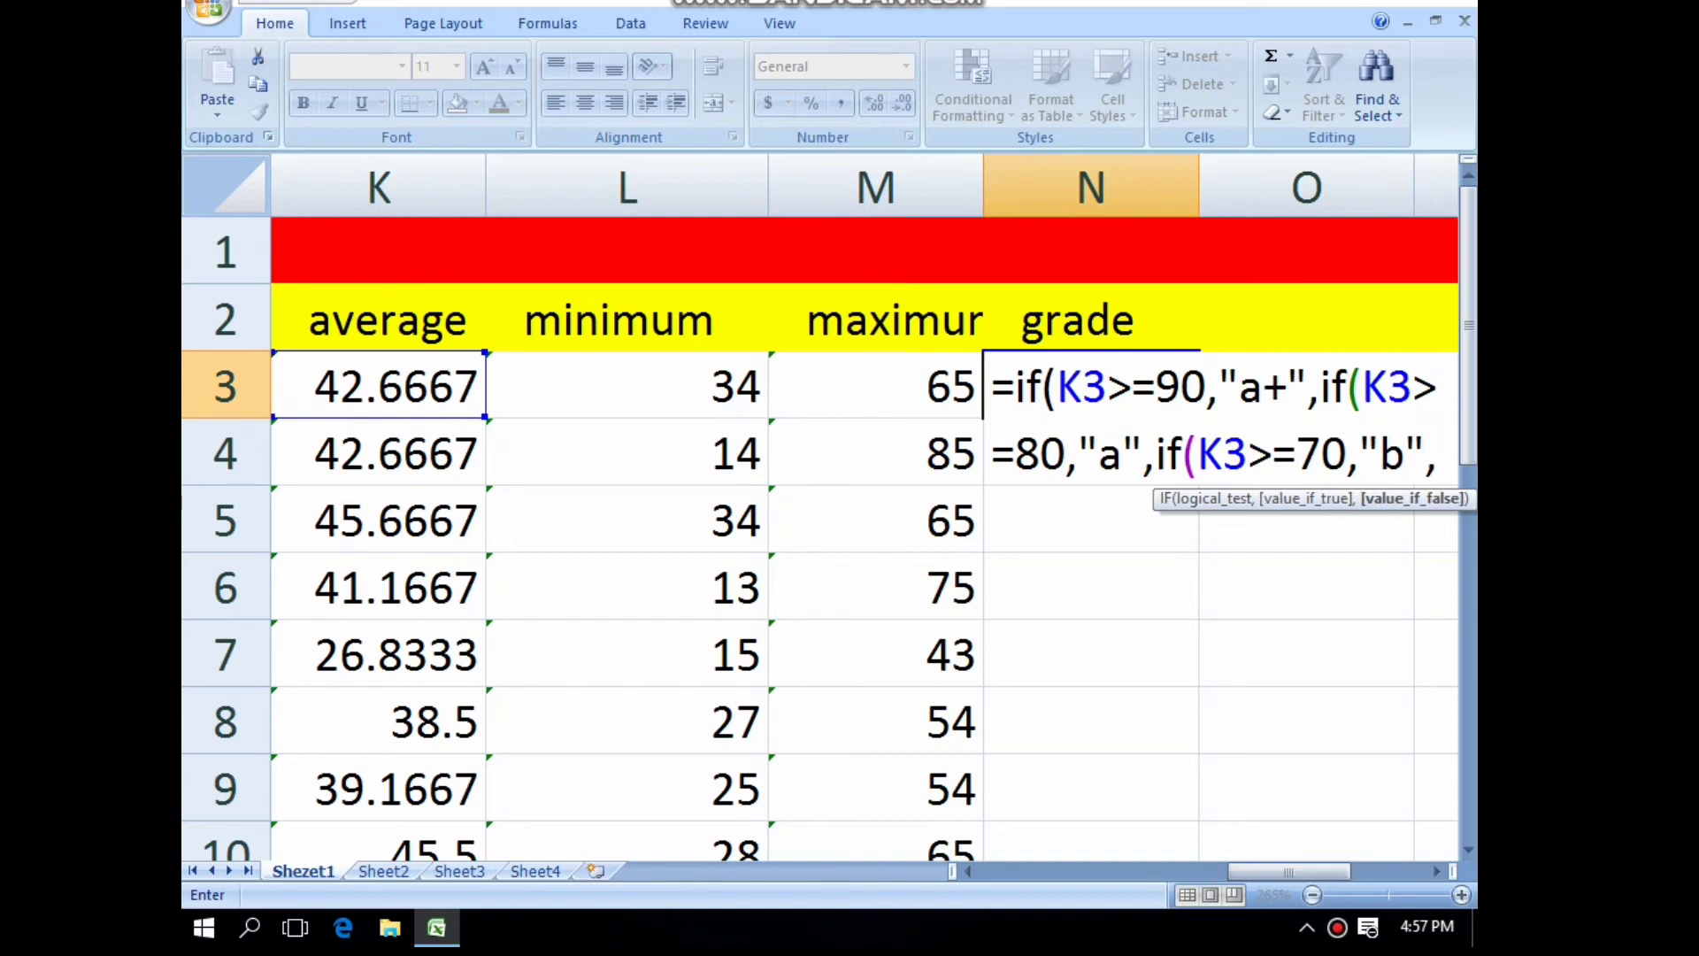
# Nest a fourth IF in the N3 formula that returns "c" when K3>=60, and continue to its value-if-false argument
pyautogui.write('if')
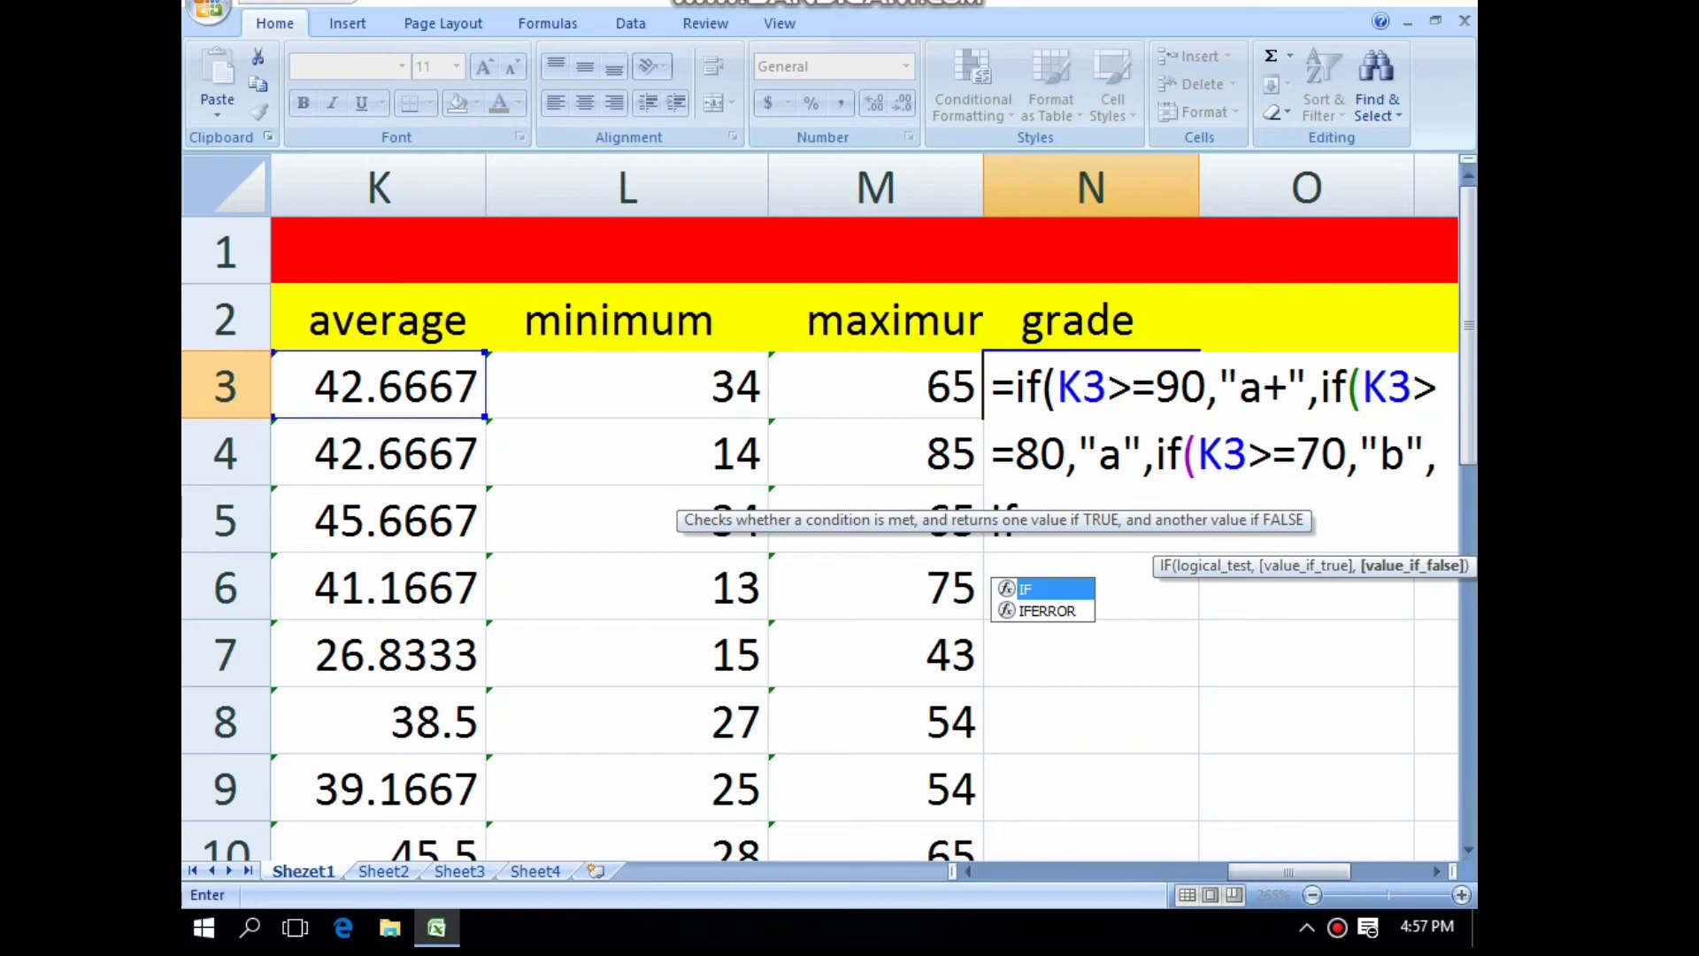
pyautogui.write('(')
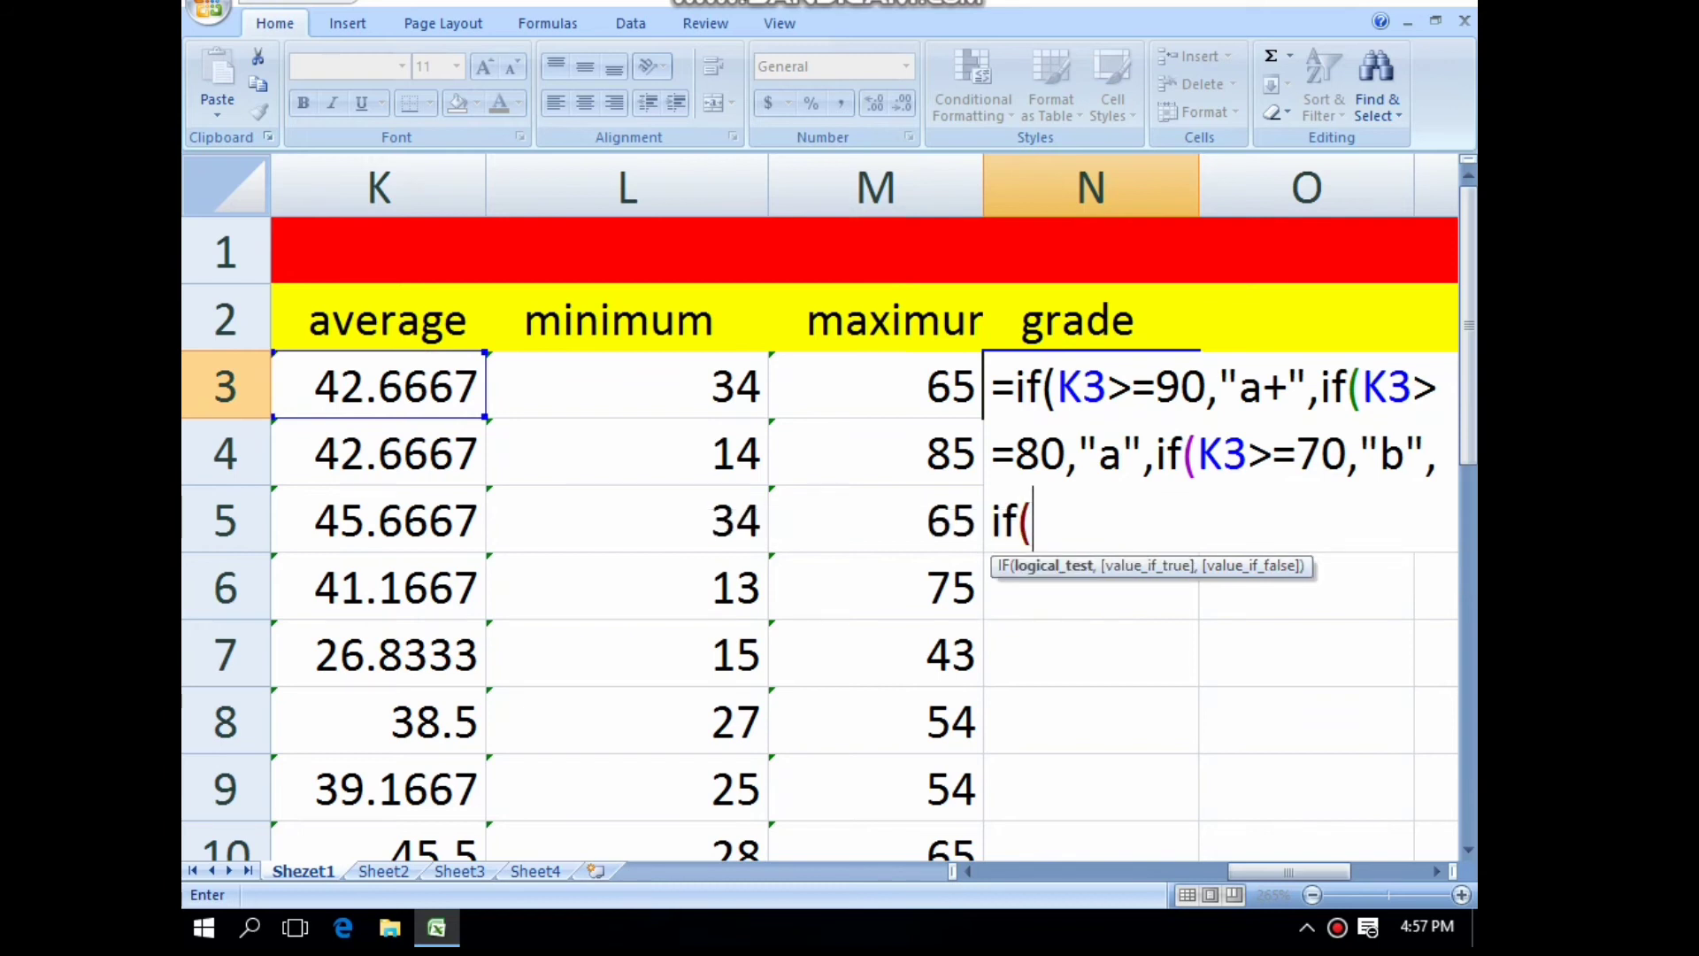
pyautogui.click(379, 385)
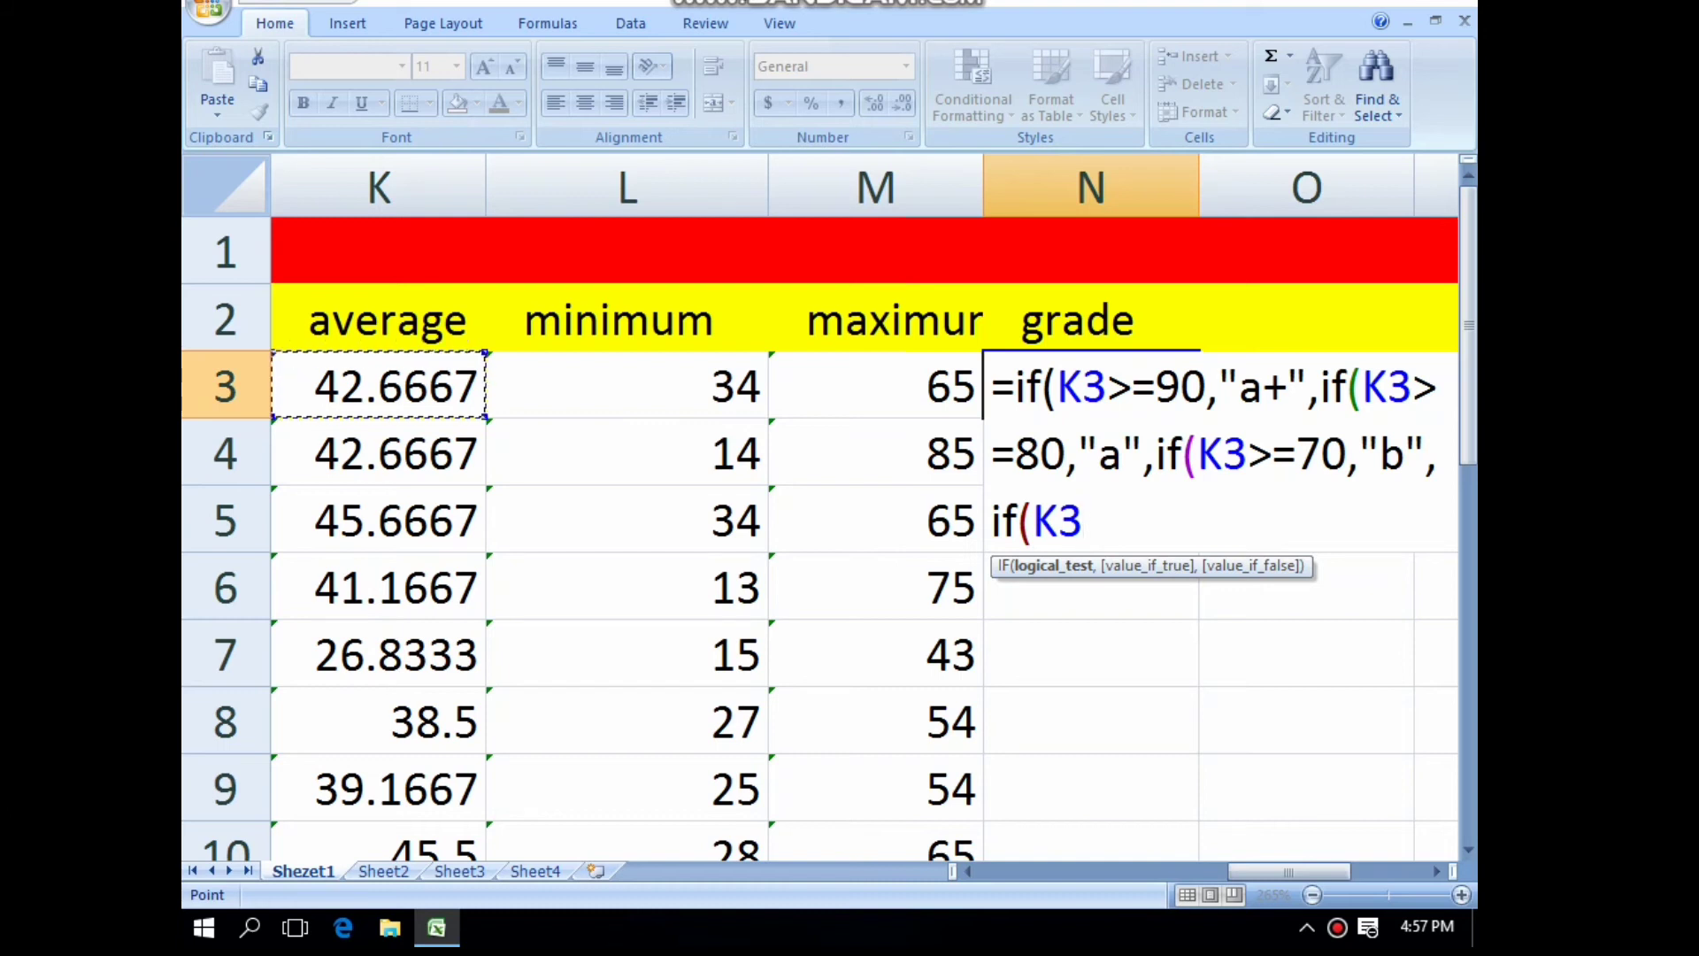
pyautogui.write('>=')
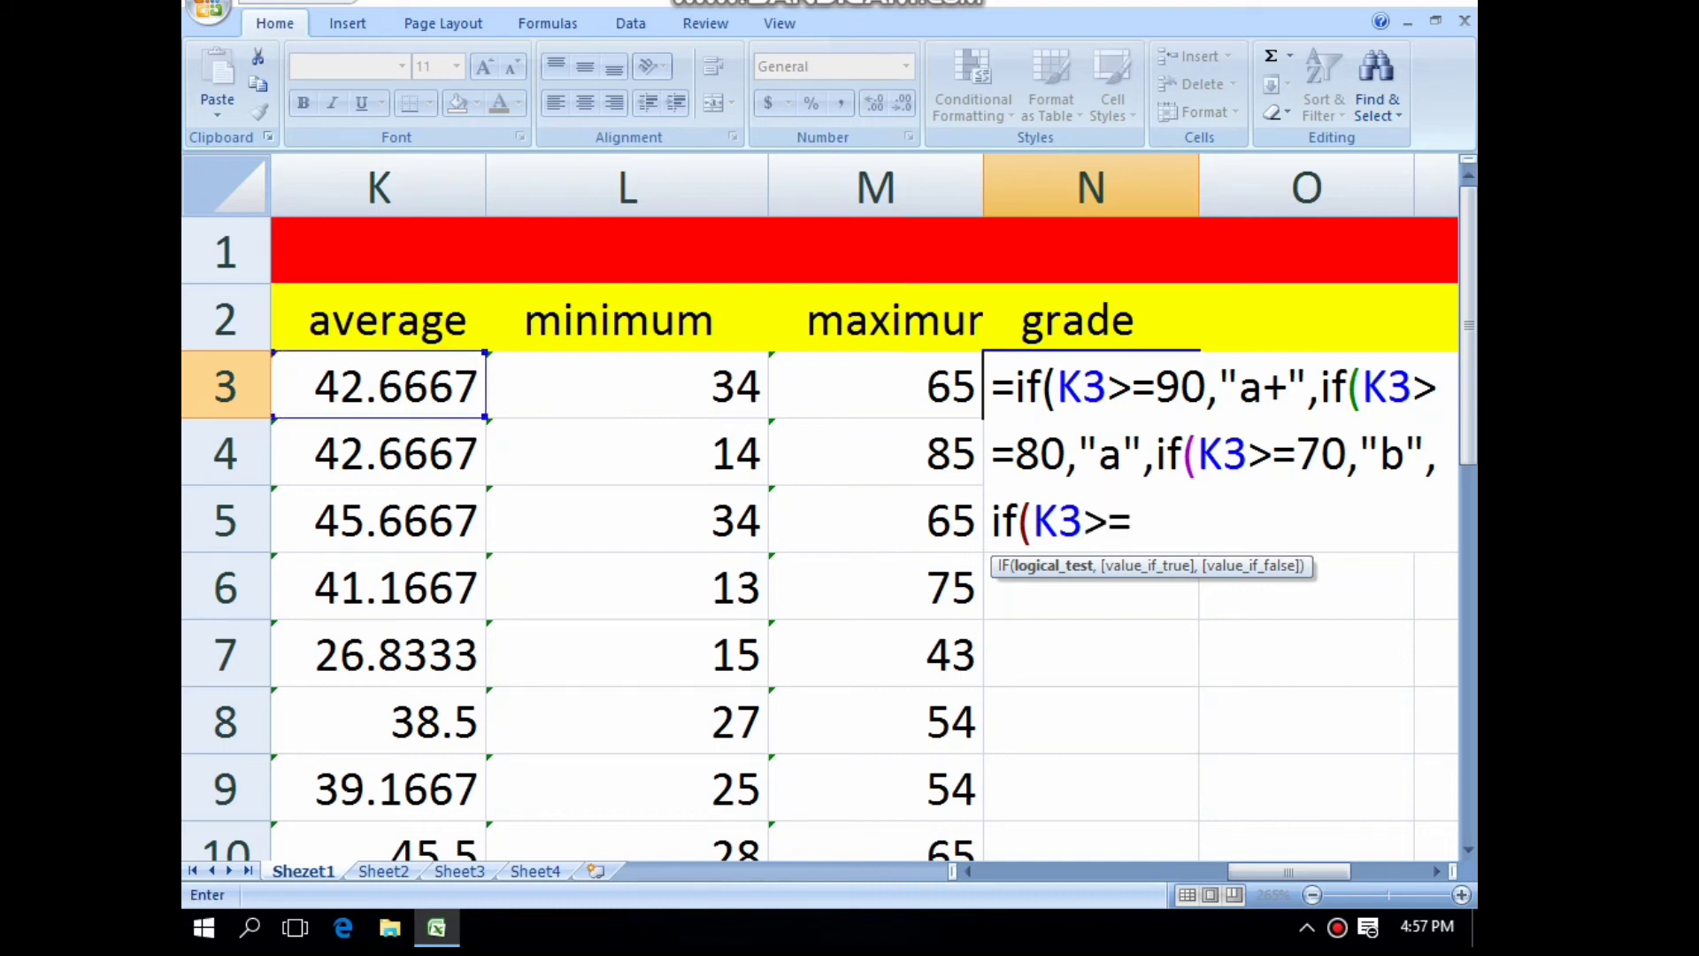
pyautogui.write('60,')
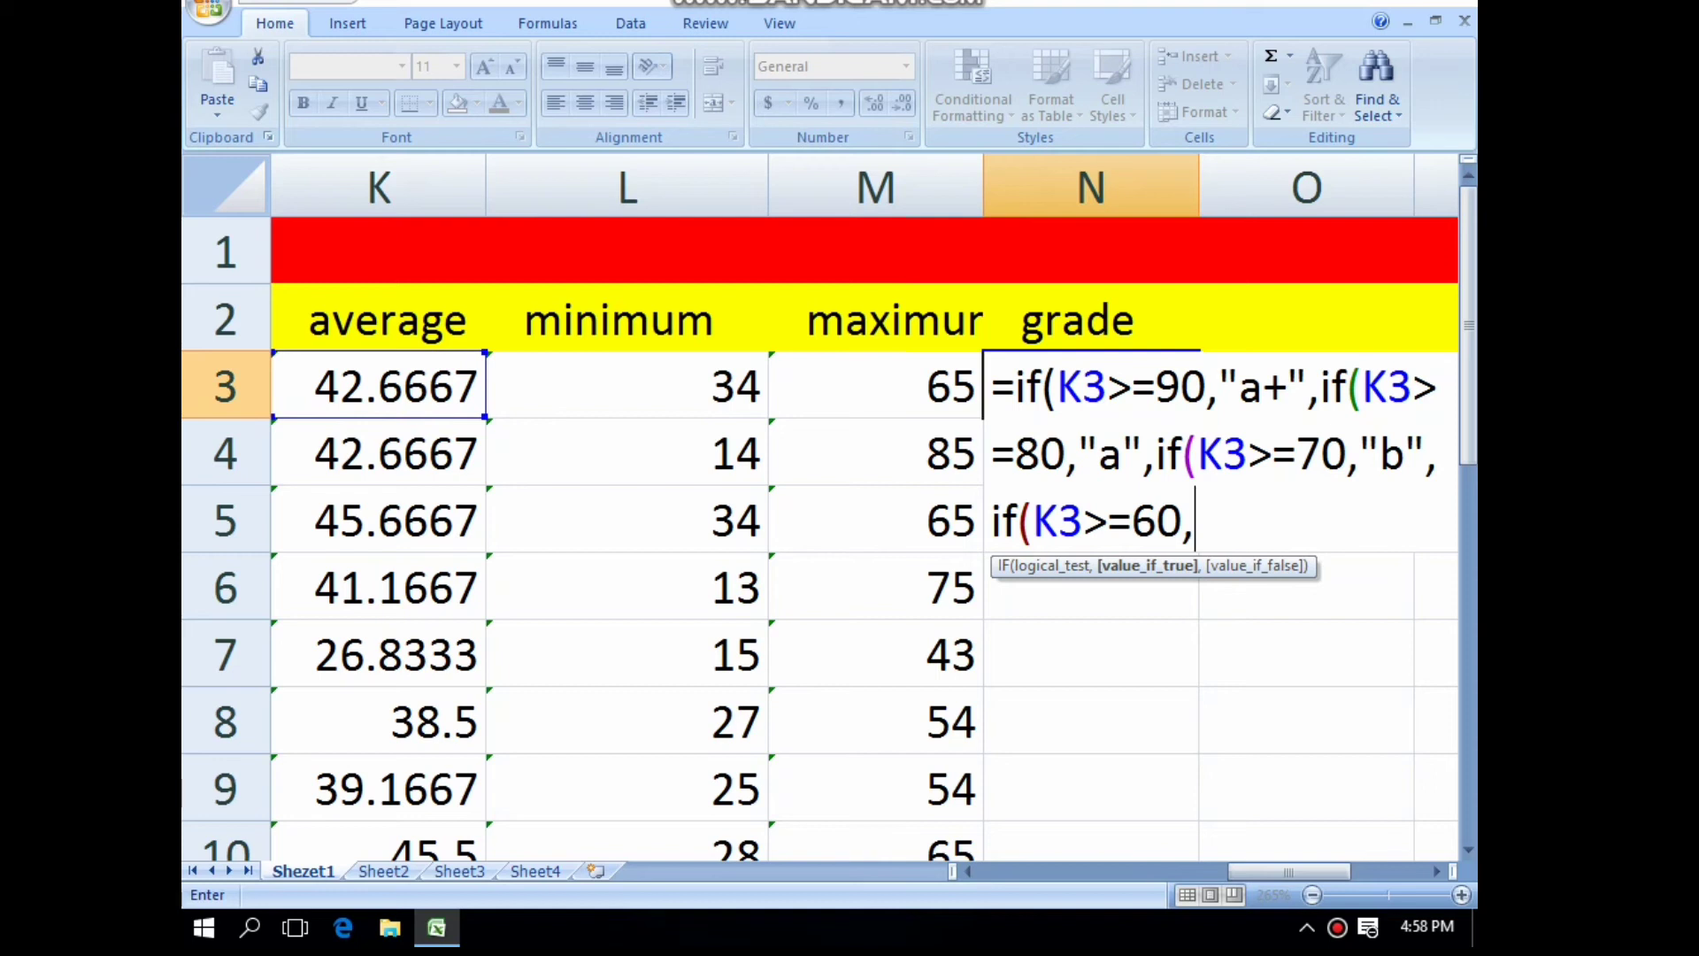
pyautogui.write('"c",')
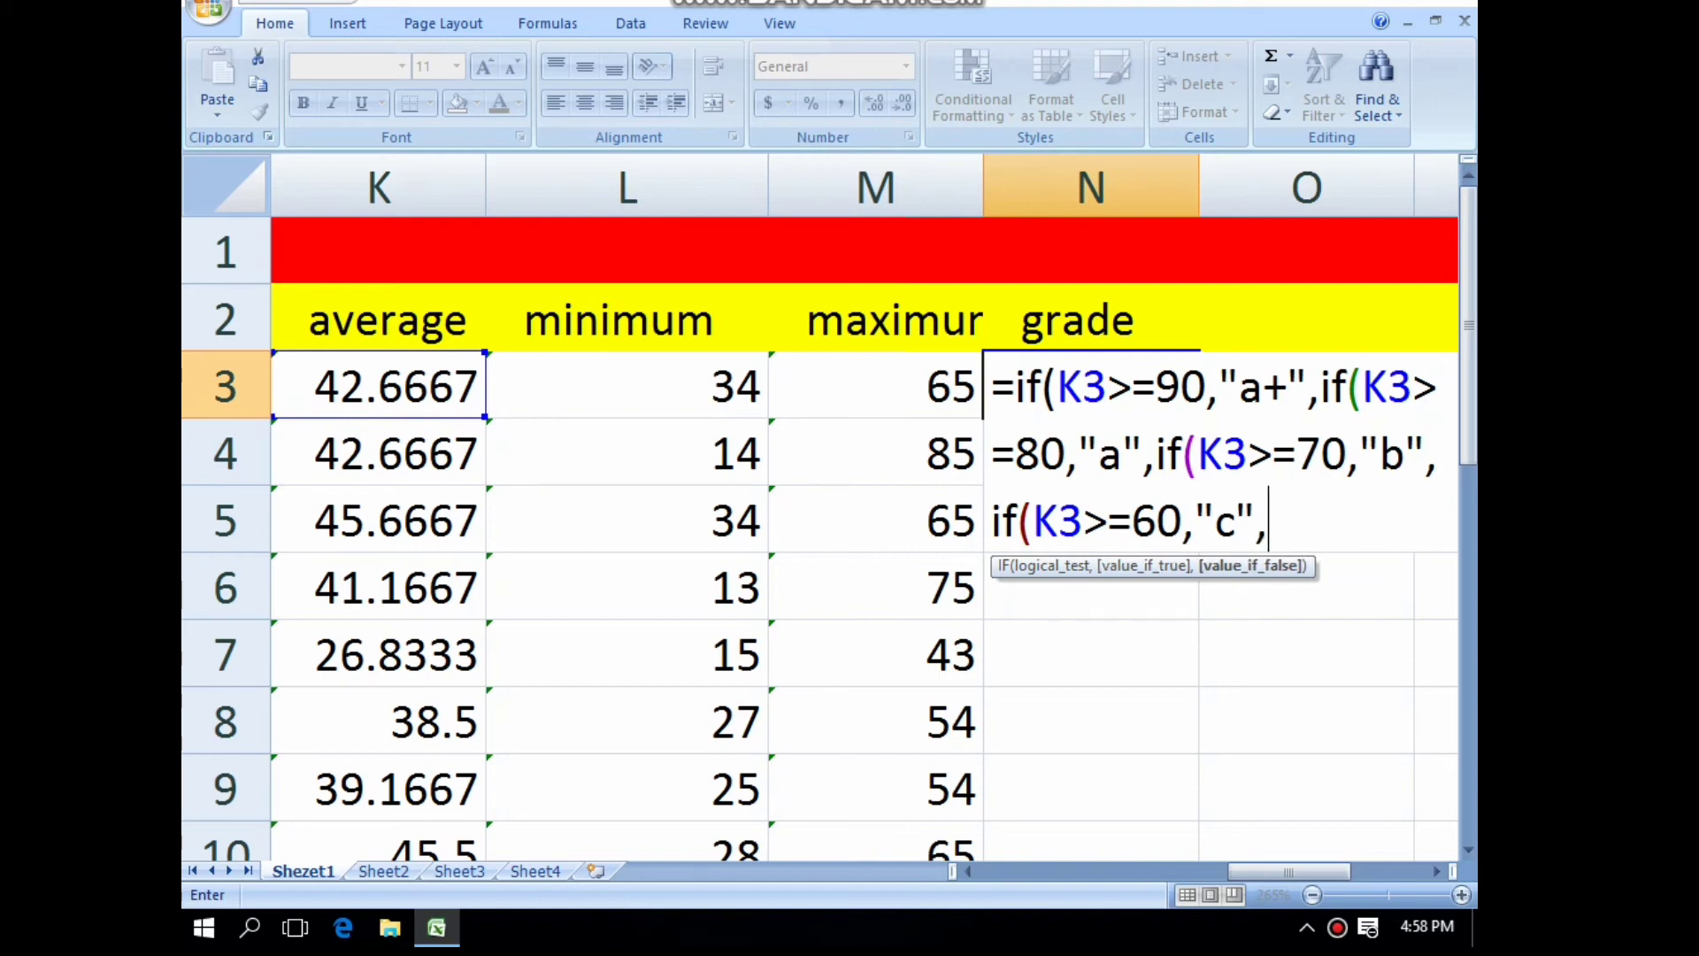
# Nest a fifth IF in the N3 formula that returns "d" when K3>=50, and continue to its value-if-false argument
pyautogui.write('if')
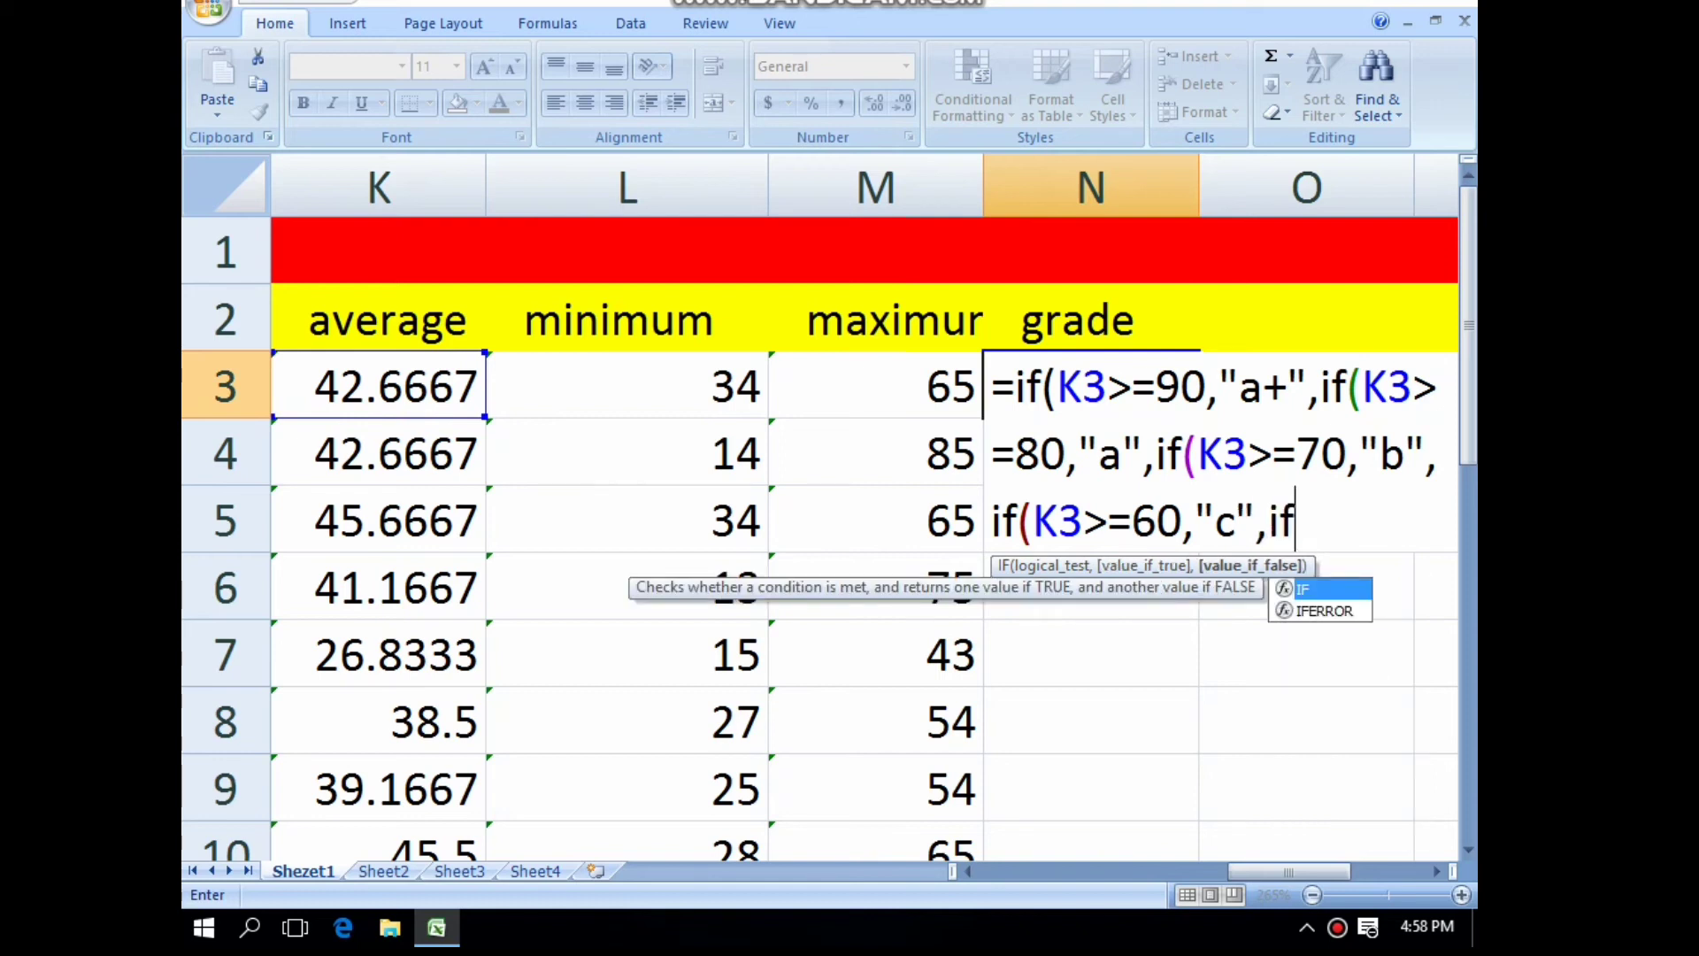
pyautogui.write('(')
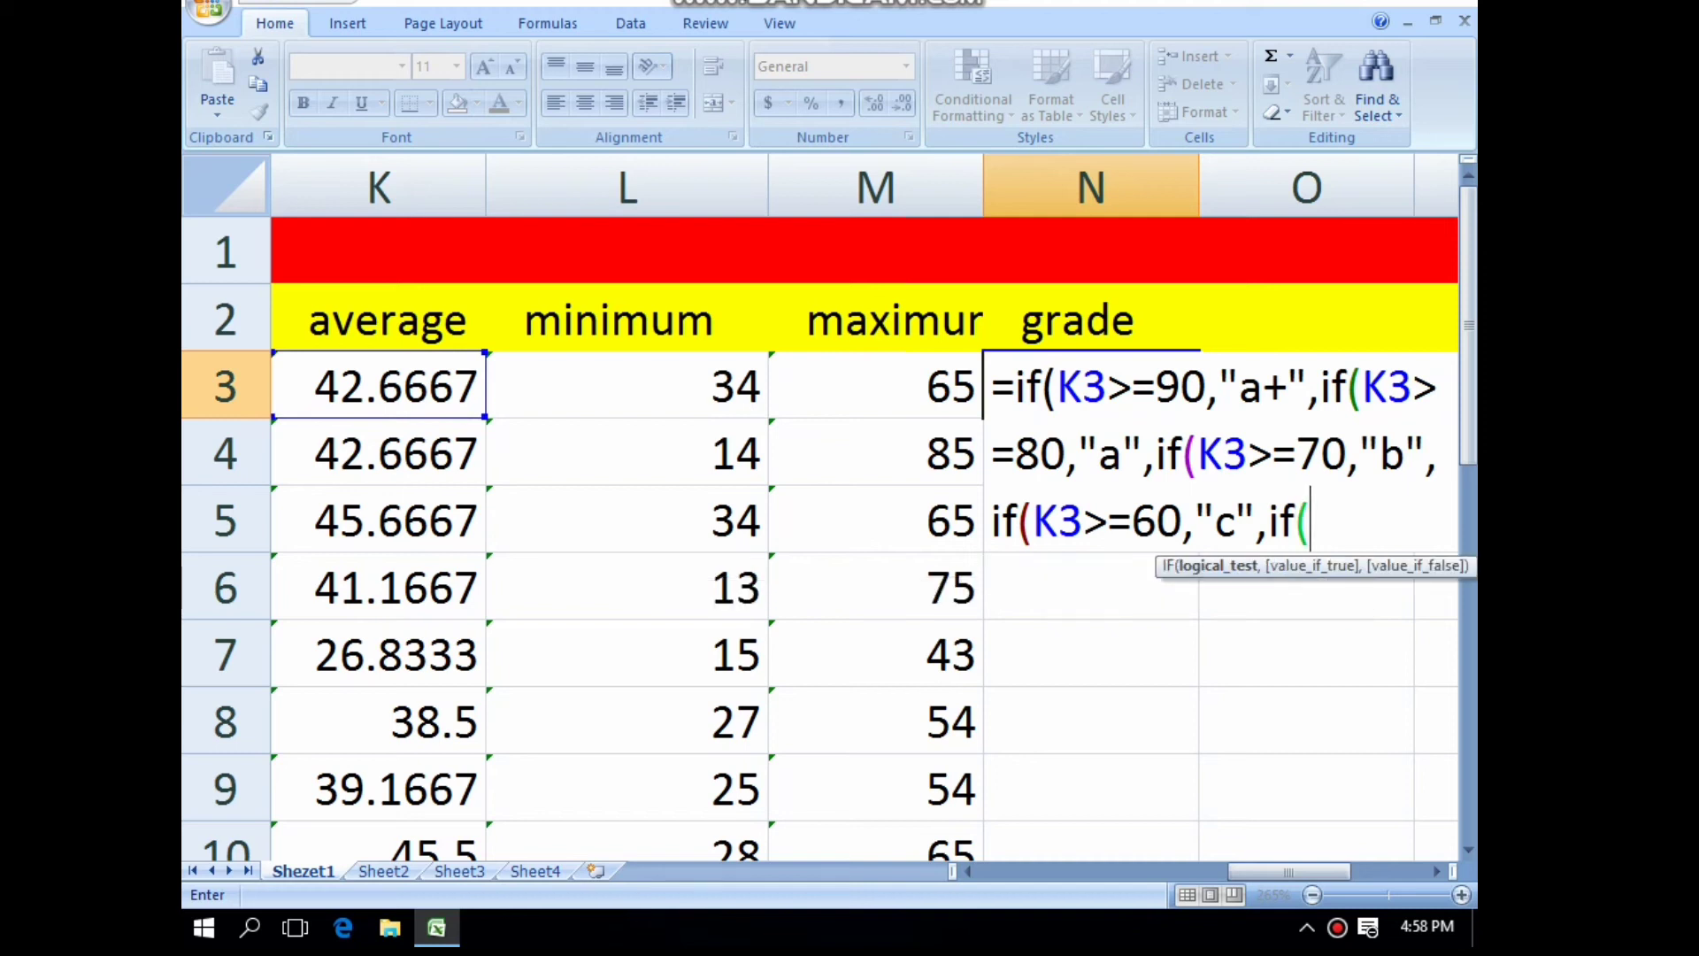
pyautogui.click(379, 385)
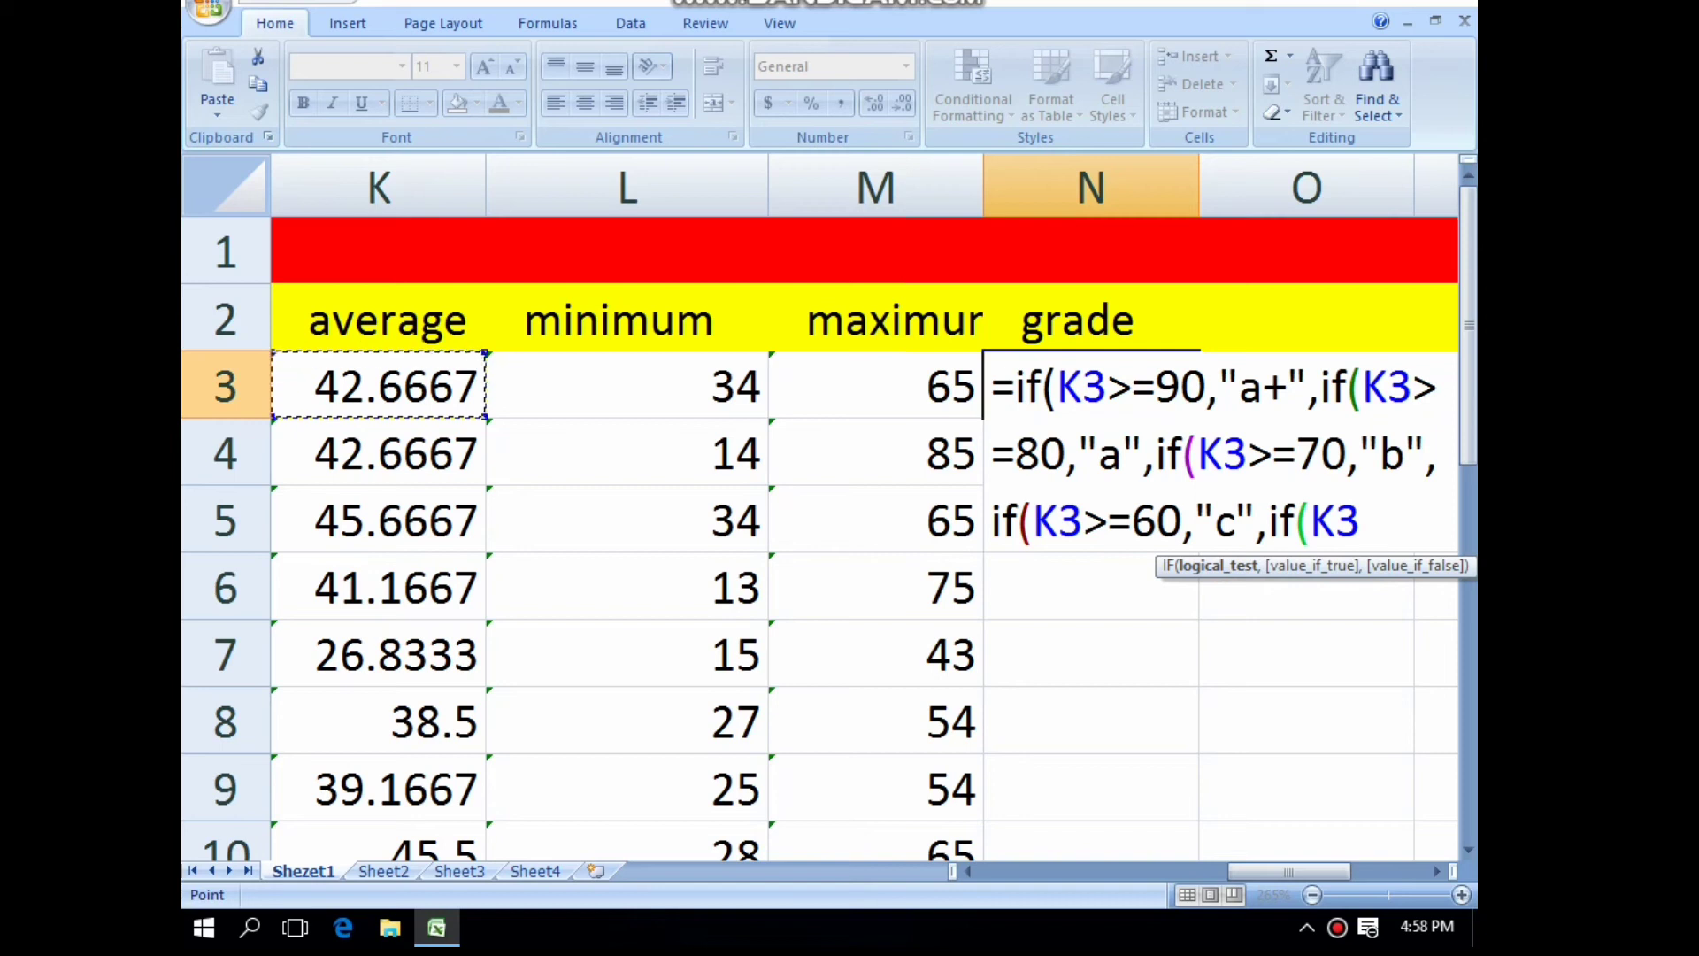
pyautogui.write('>=')
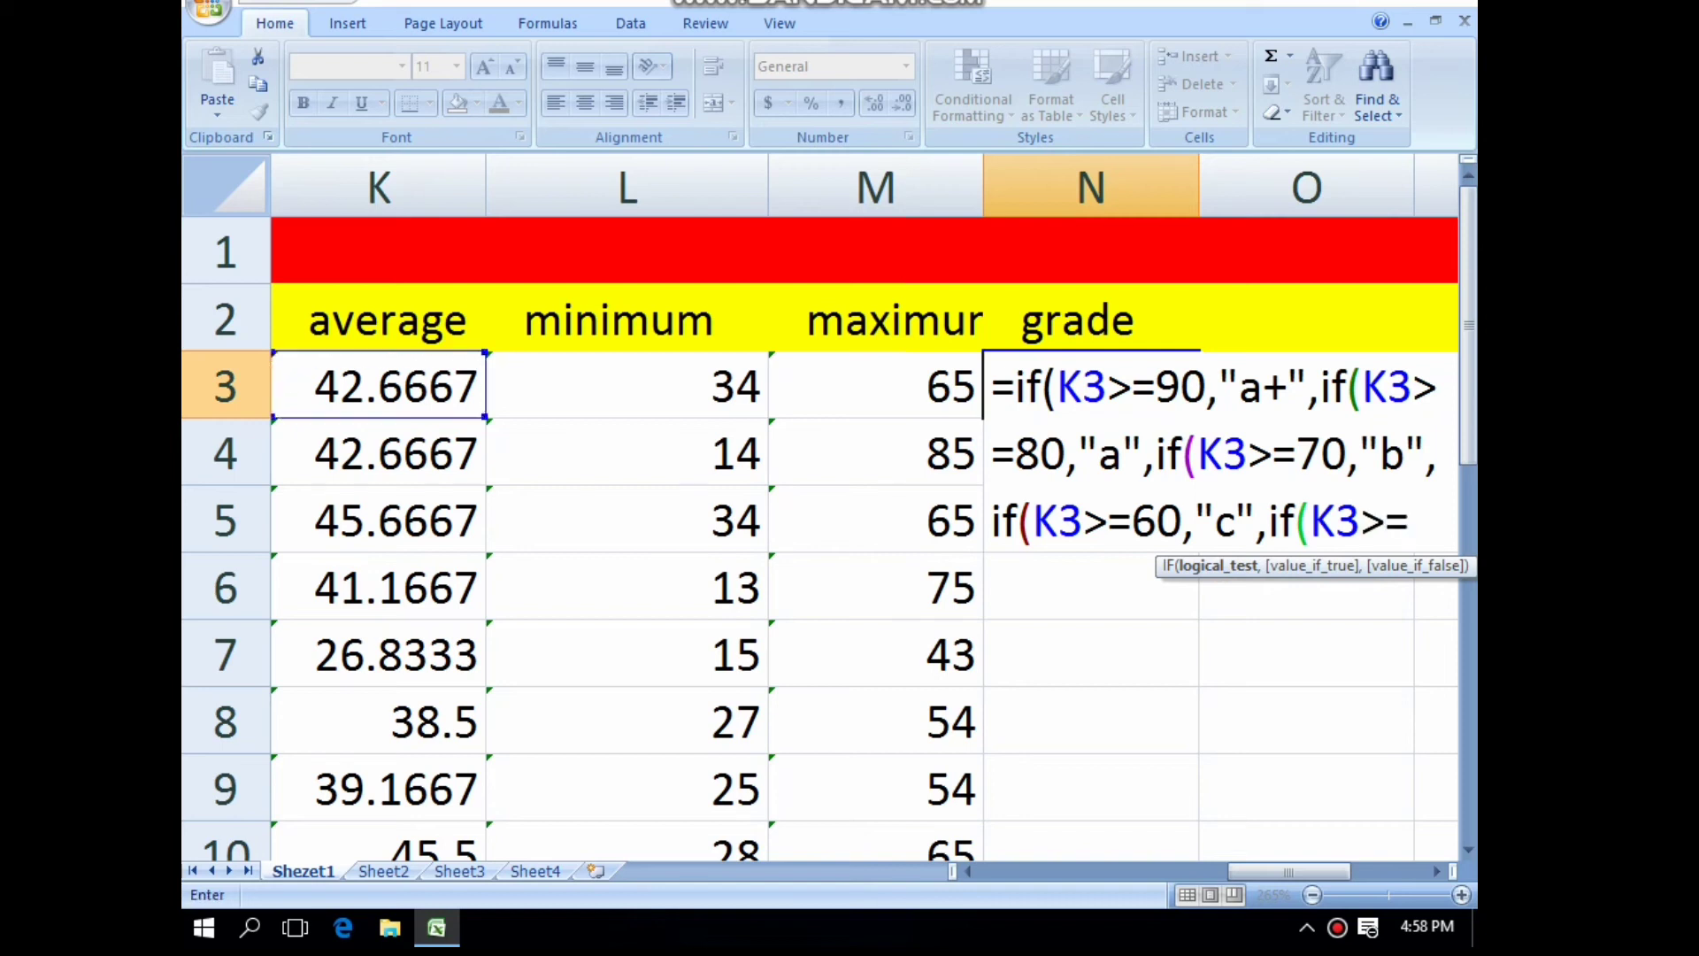
pyautogui.write('50')
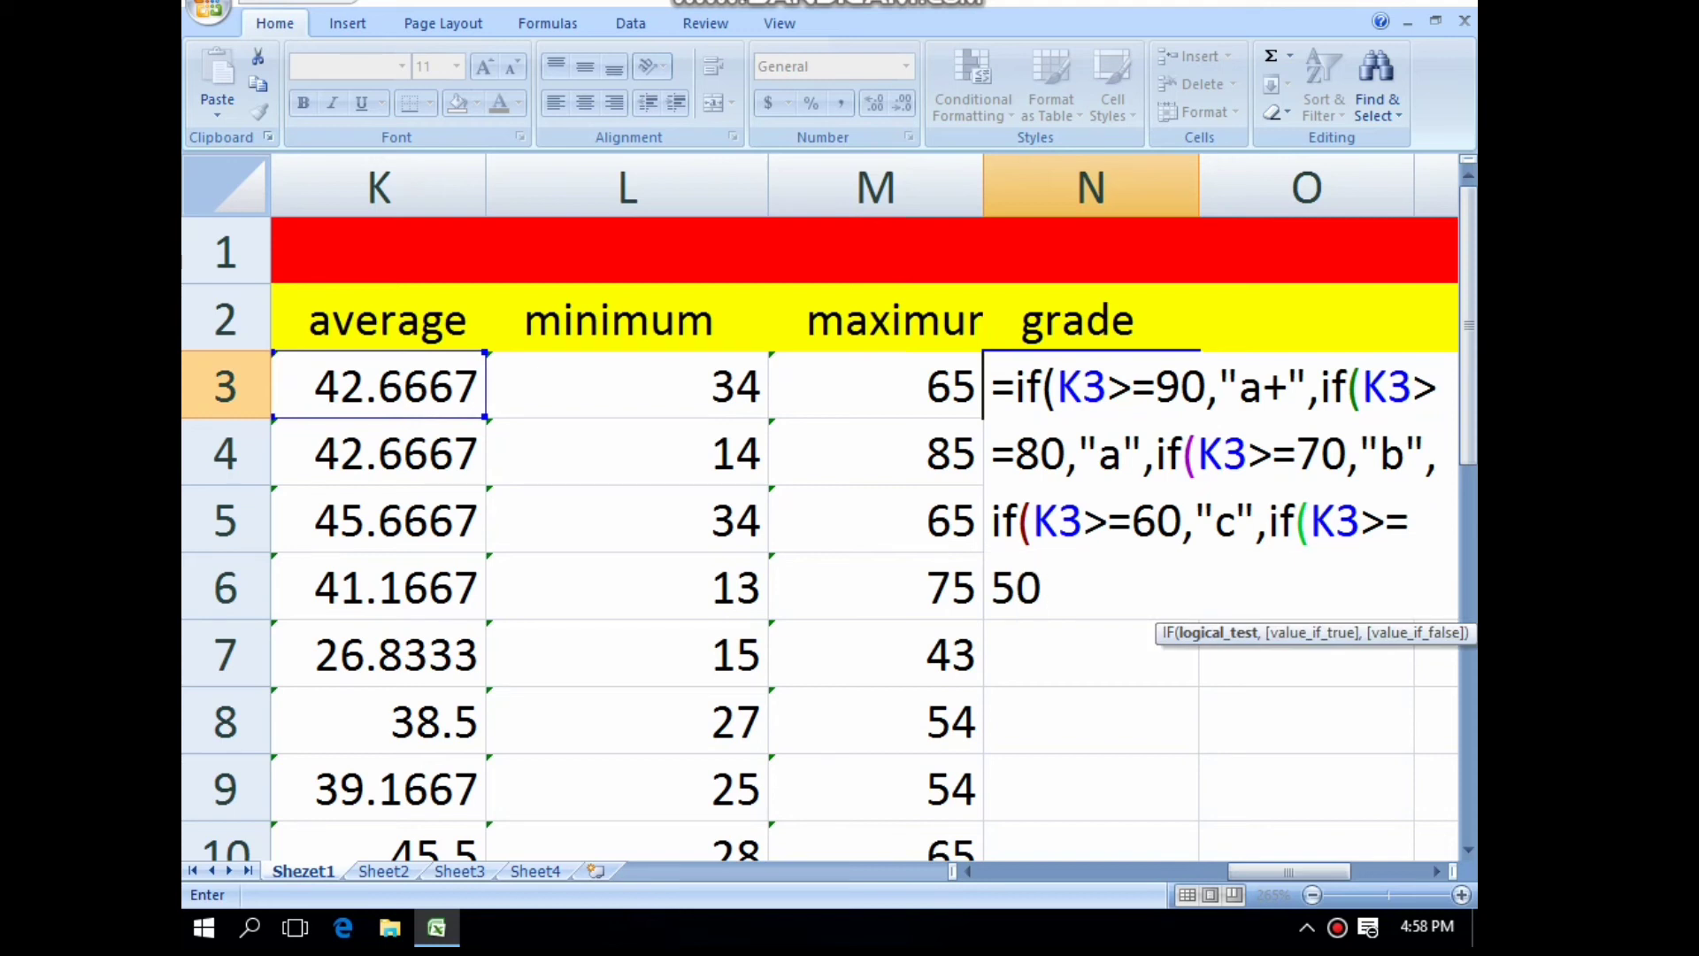
pyautogui.write(',')
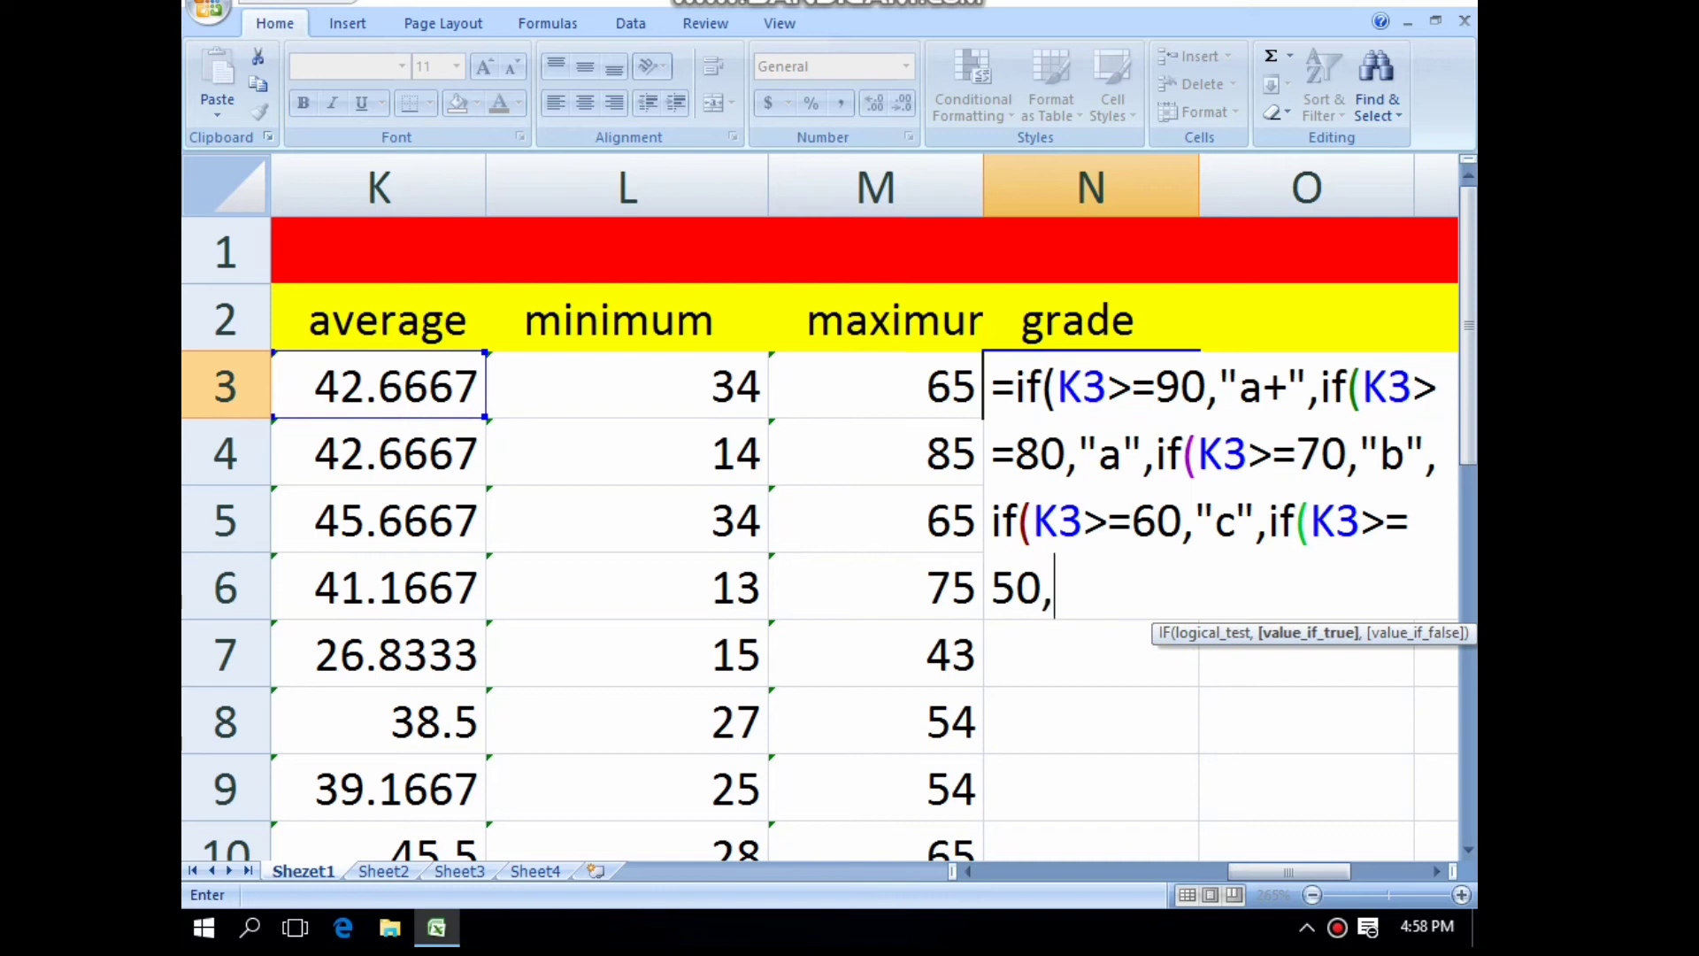
pyautogui.write('"d",')
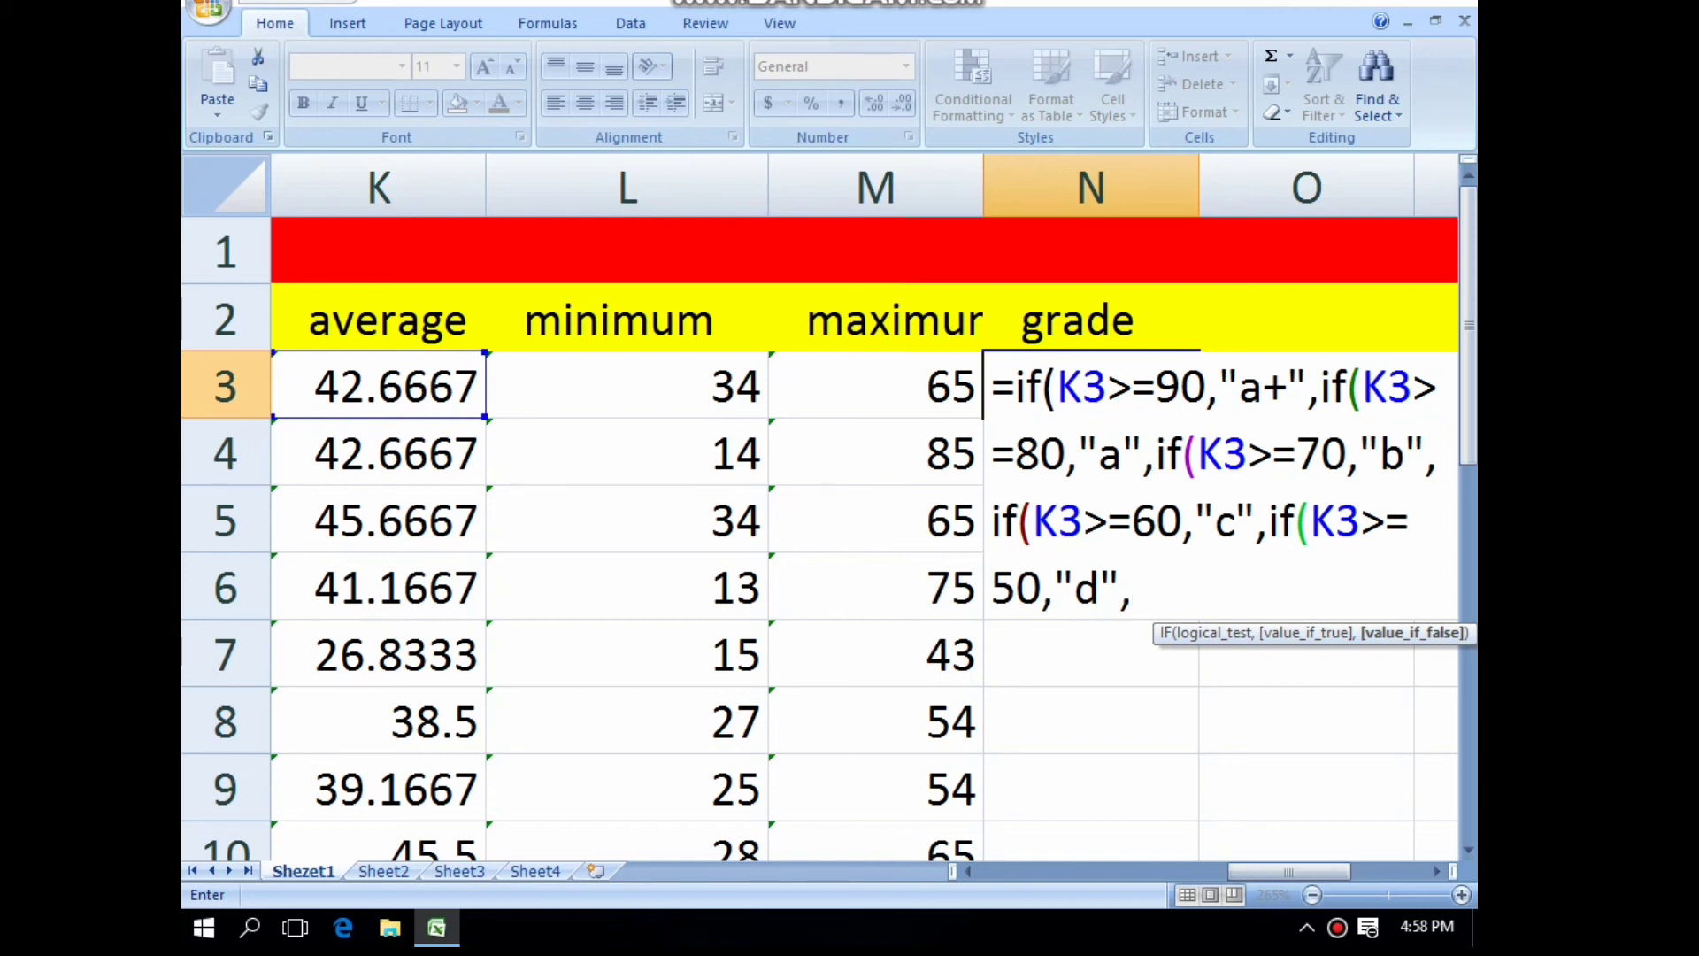
# Nest a sixth IF in the N3 formula that returns "e" when K3>=40, and continue to its value-if-false argument
pyautogui.write('if')
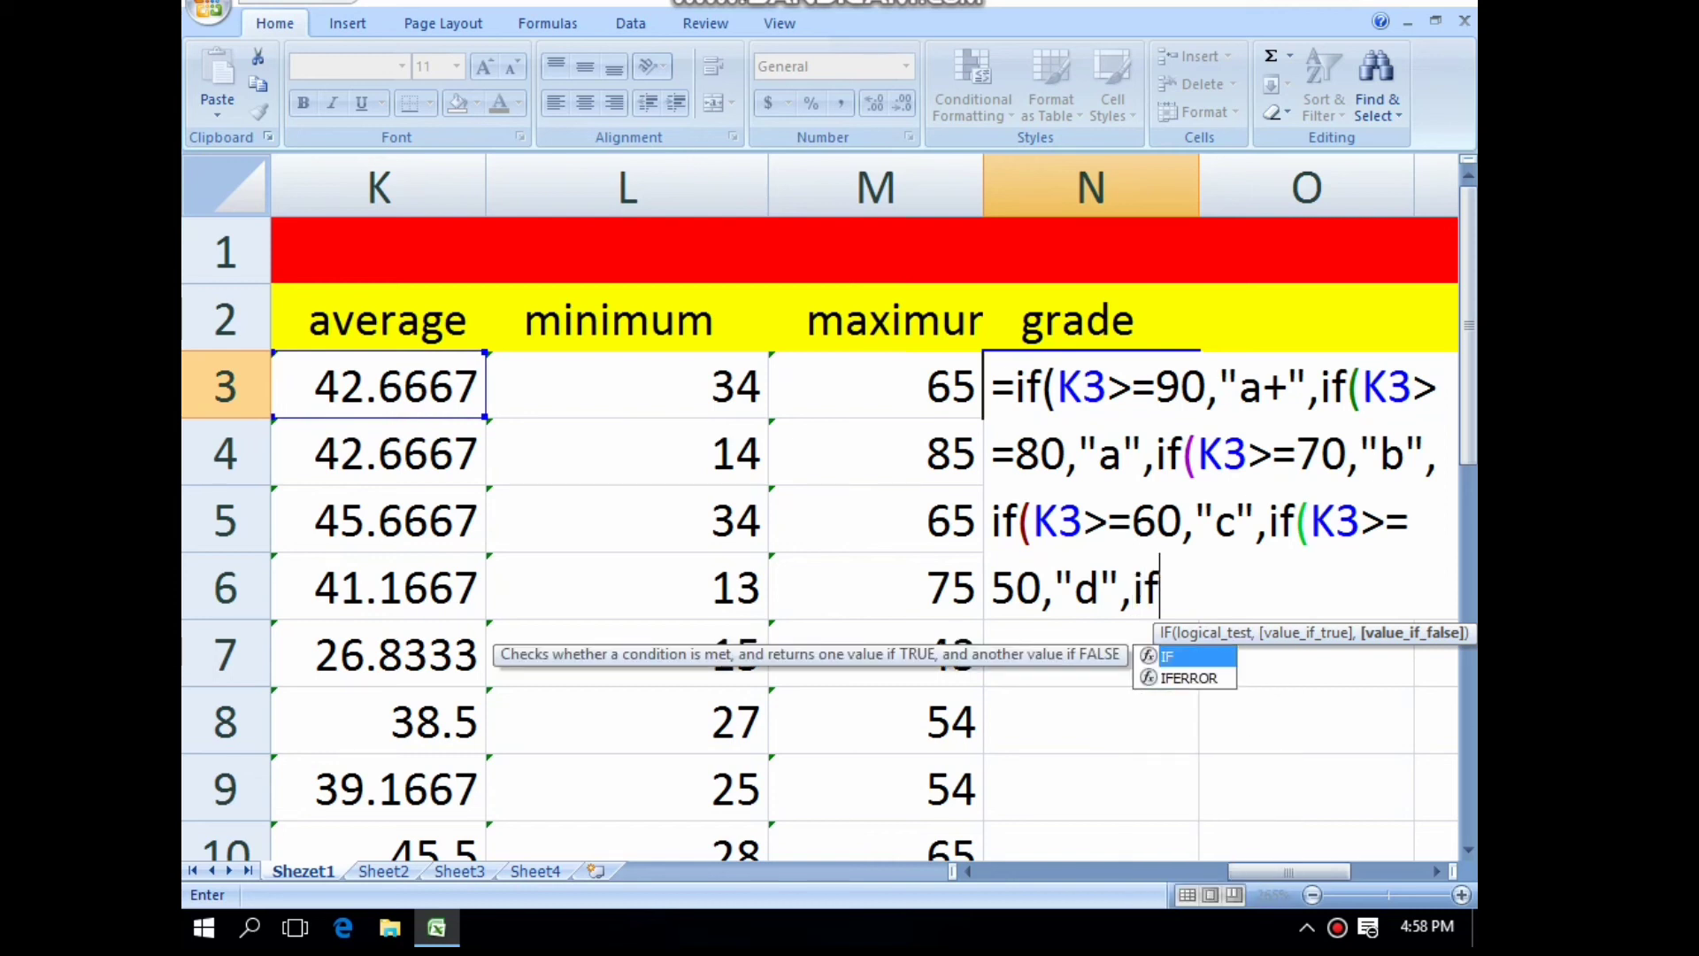
pyautogui.write('(')
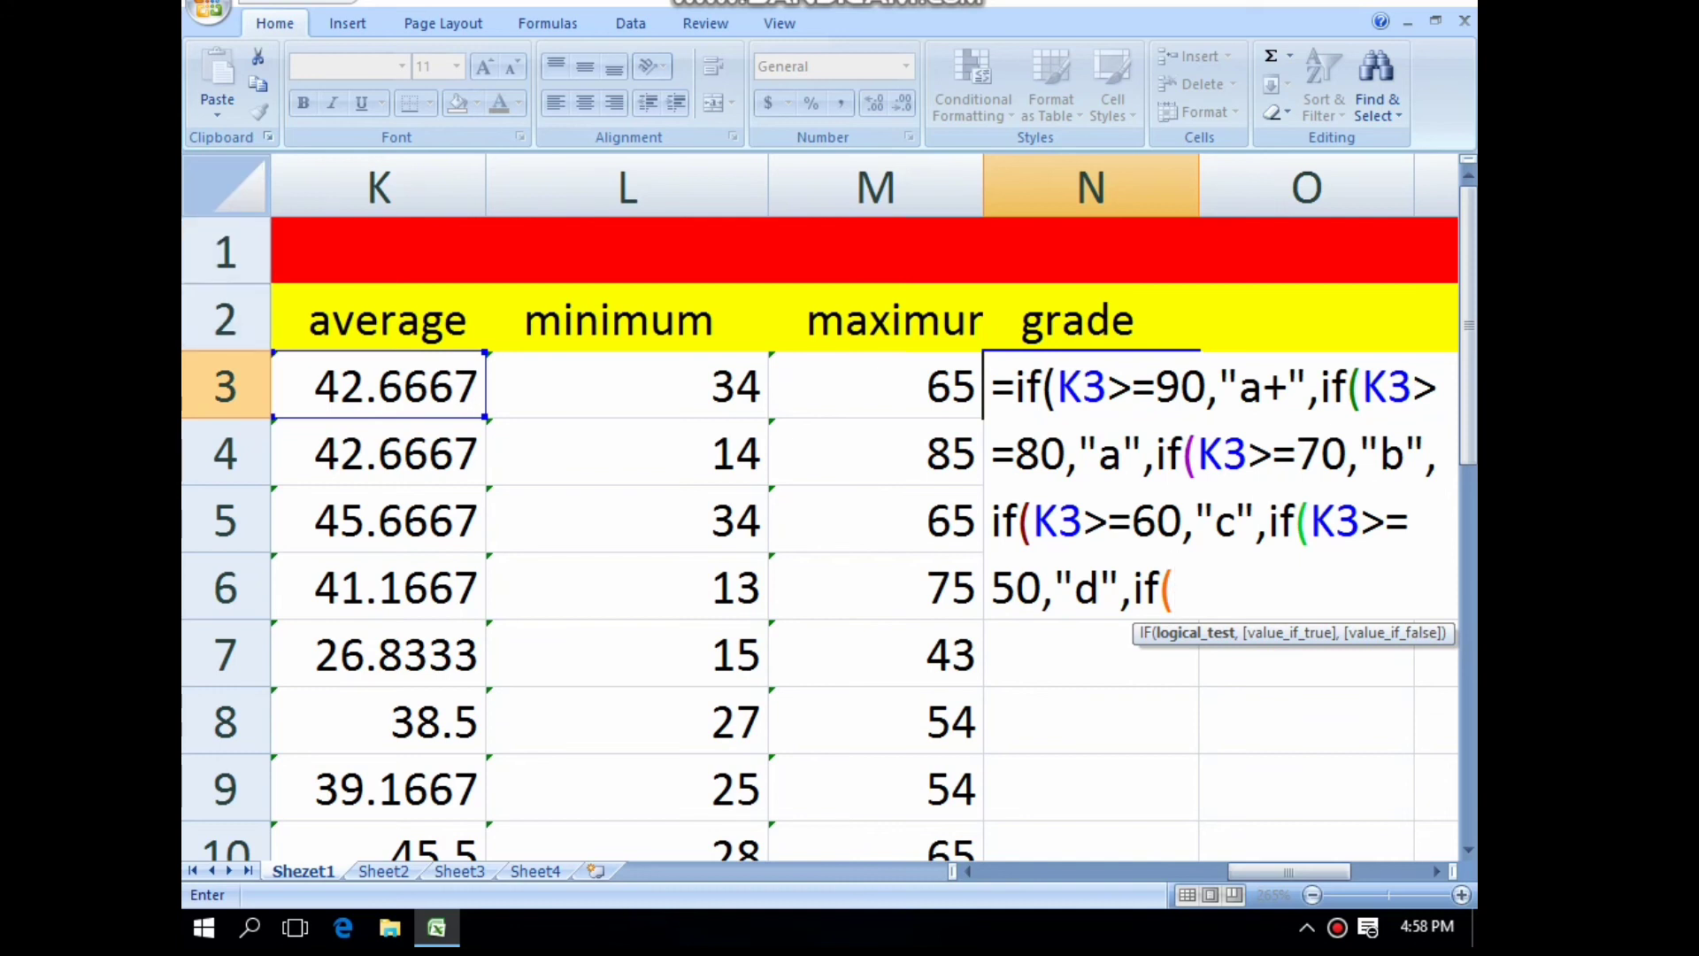
pyautogui.click(379, 386)
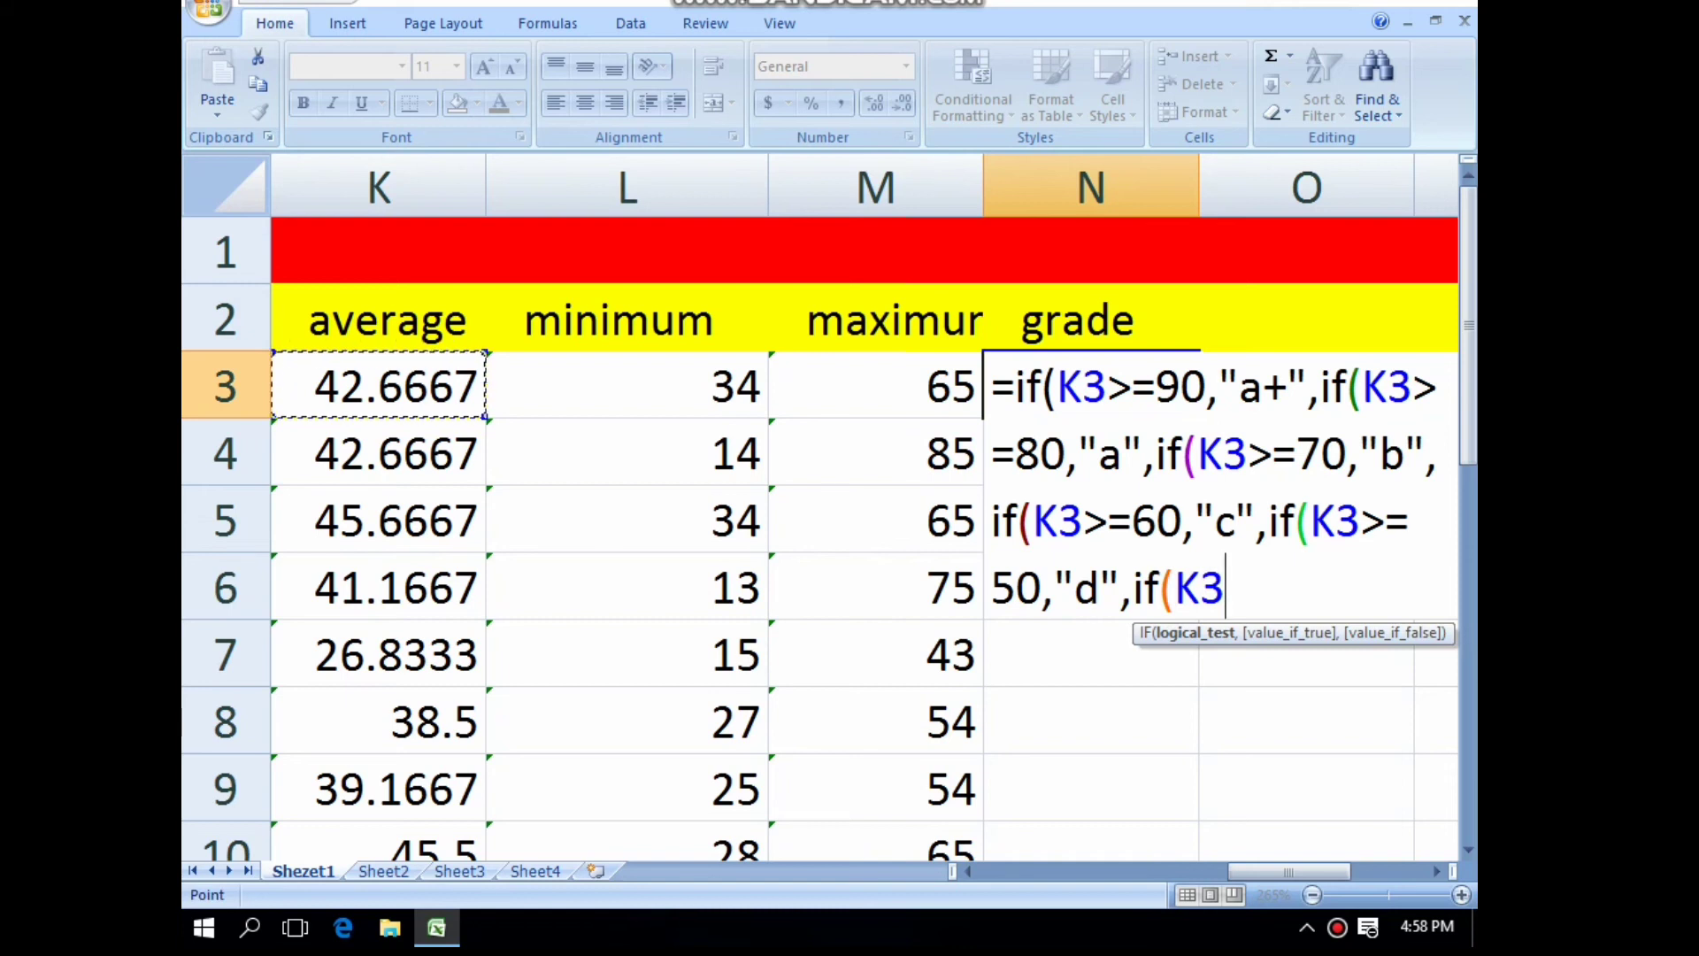
pyautogui.write('?')
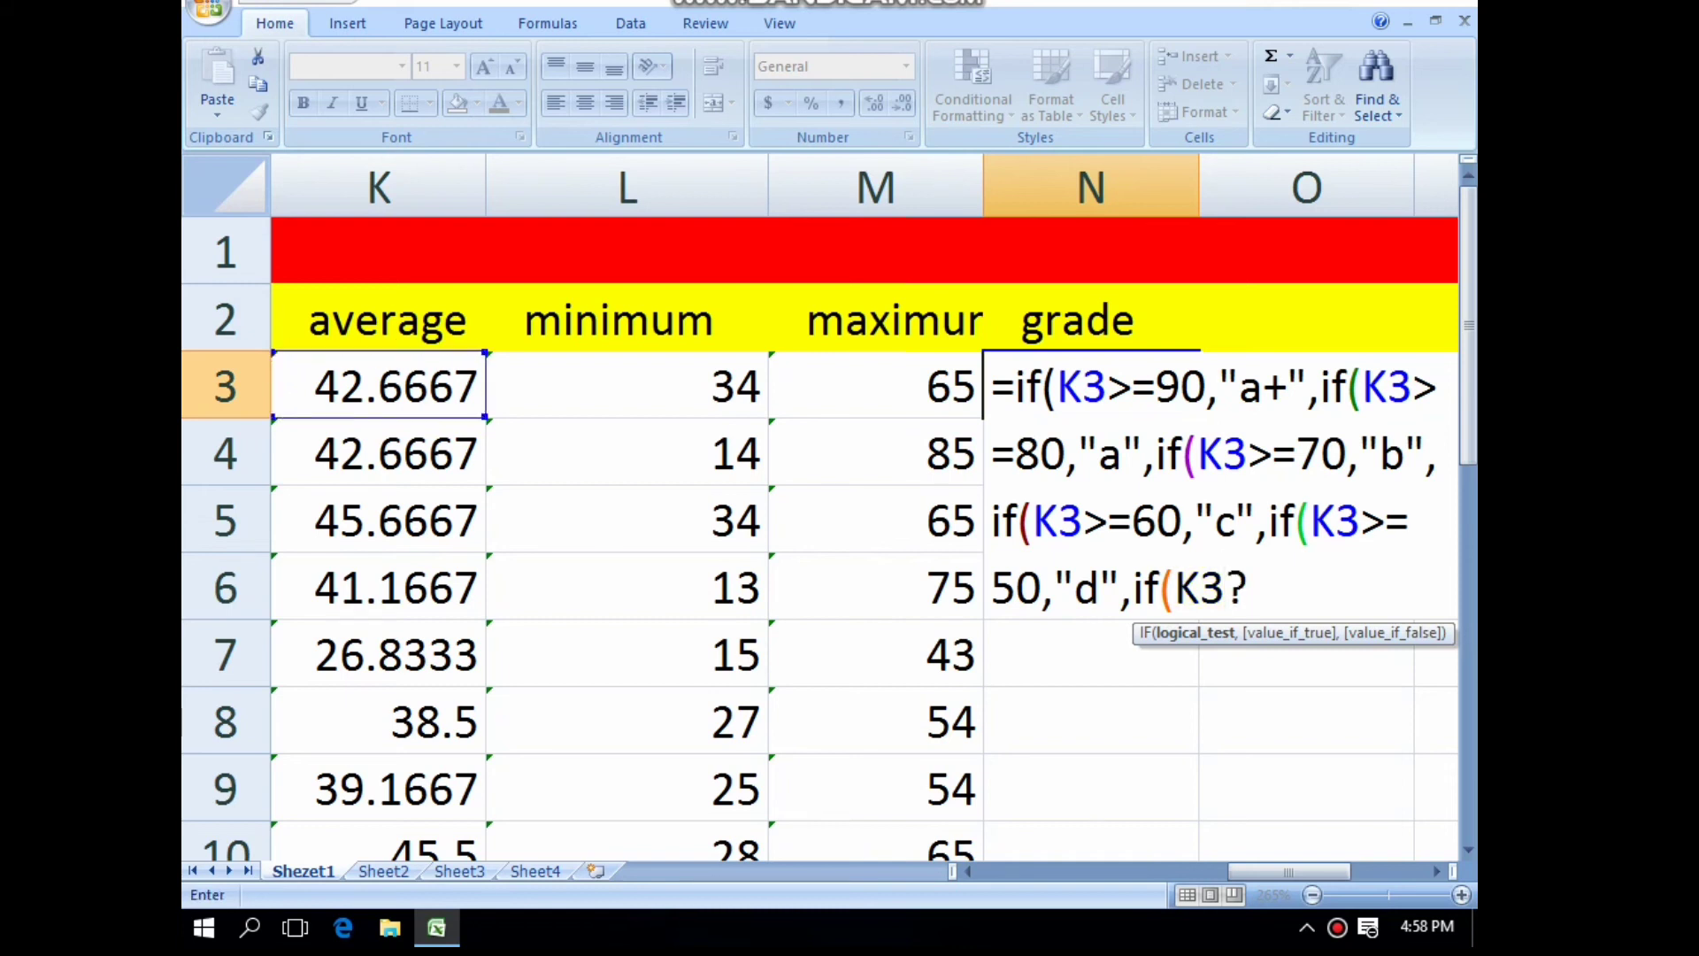
pyautogui.press('BackSpace')
pyautogui.write('>=4')
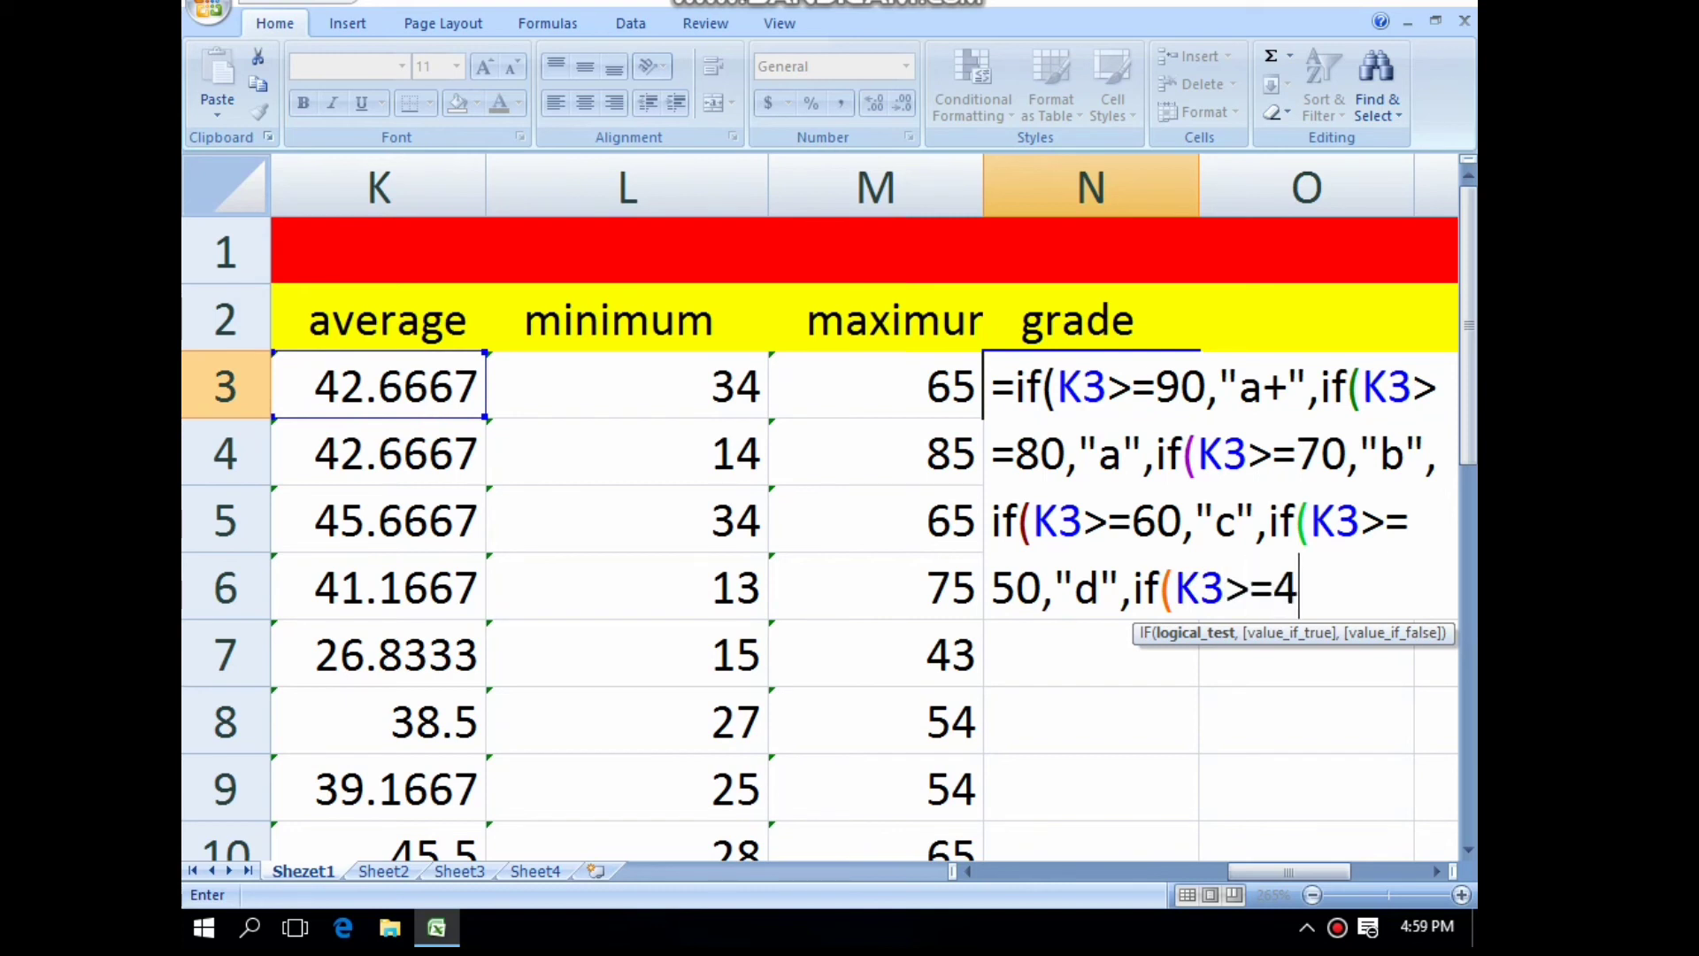
pyautogui.write('0,')
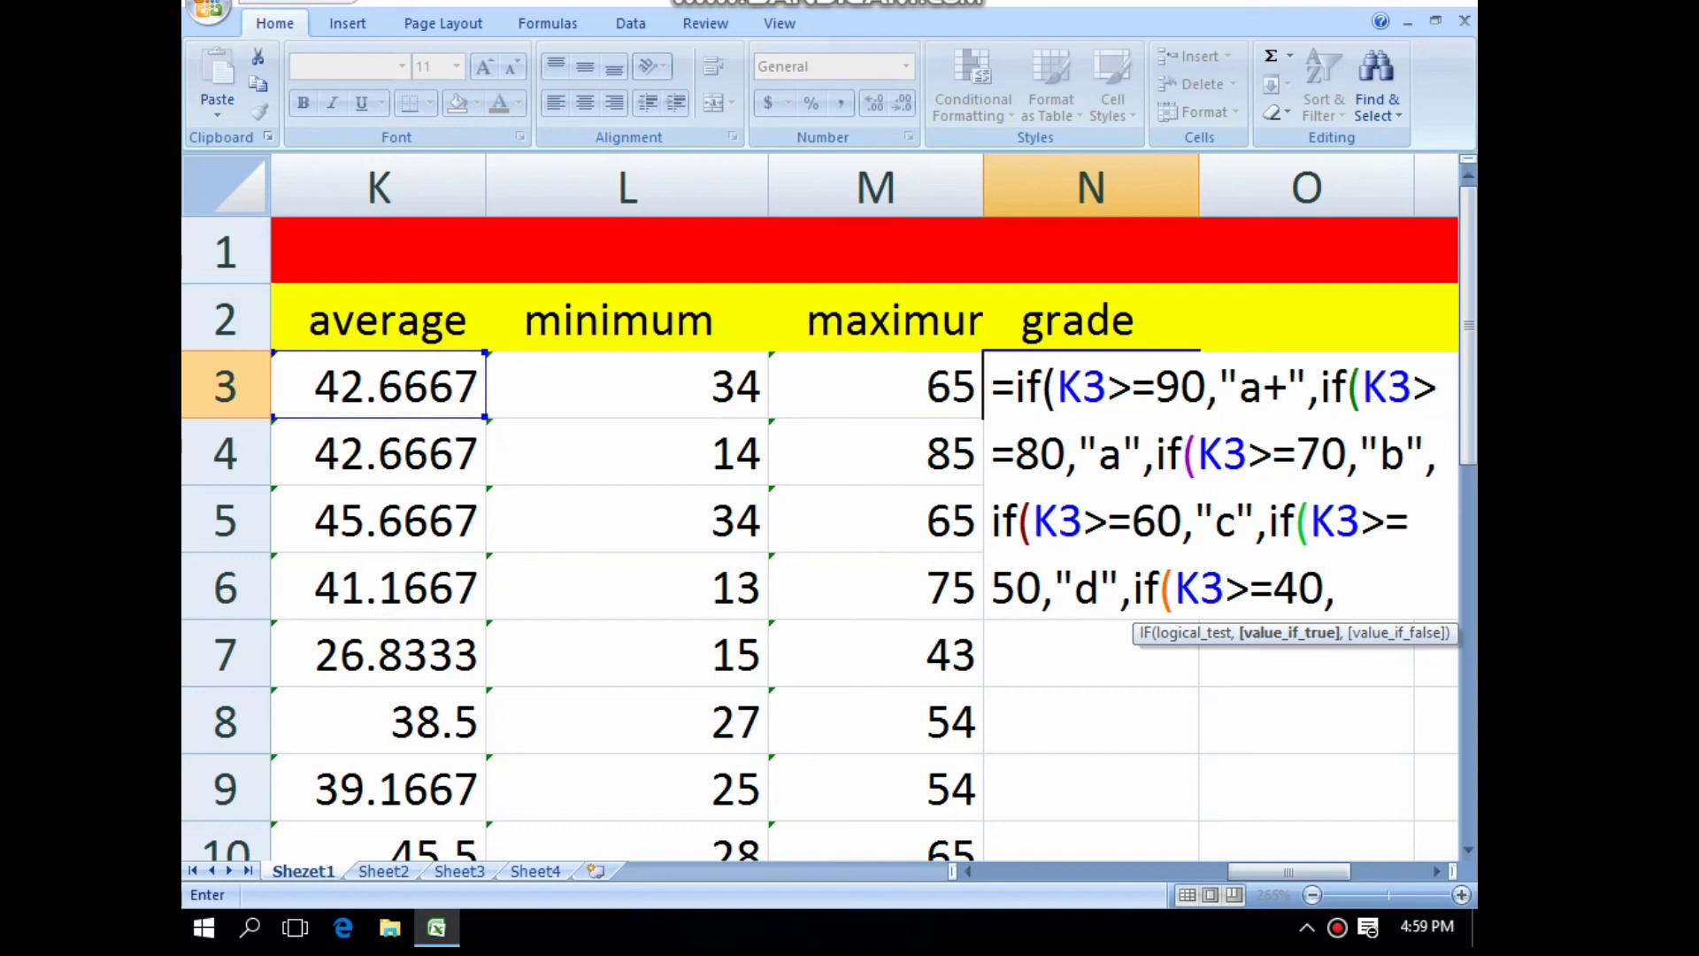
pyautogui.write('"e",')
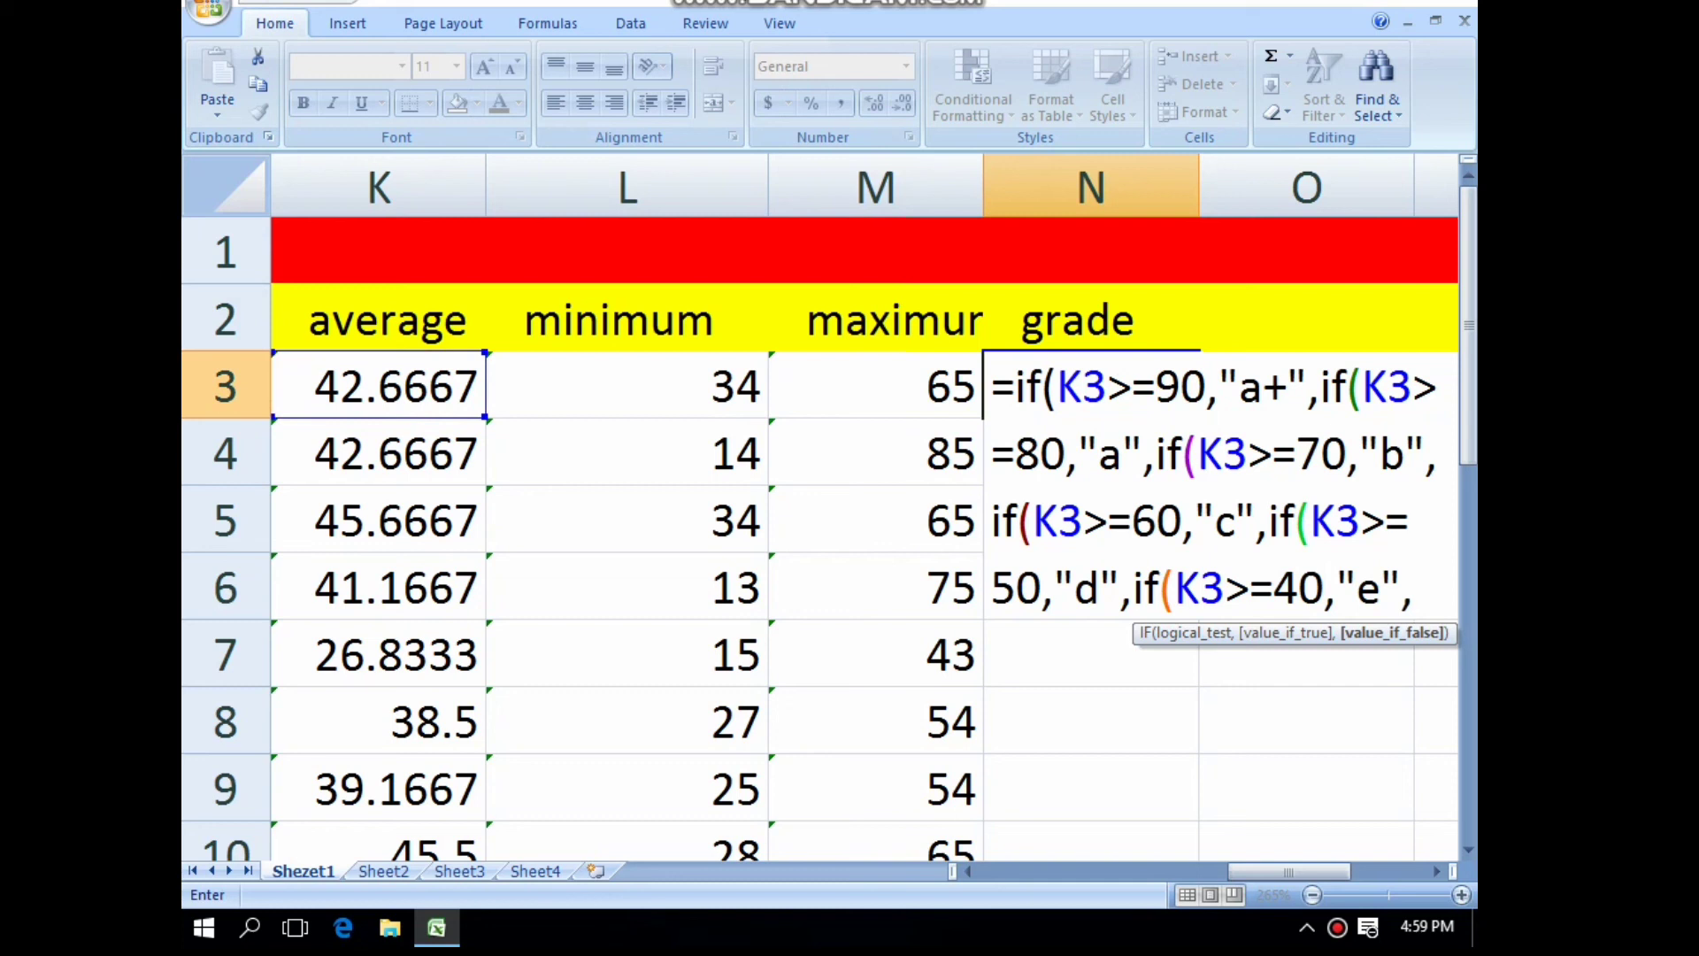
# Nest a final IF returning "f" when K3<=39, close all seven parentheses to enter the formula, and reselect N3
pyautogui.write('if')
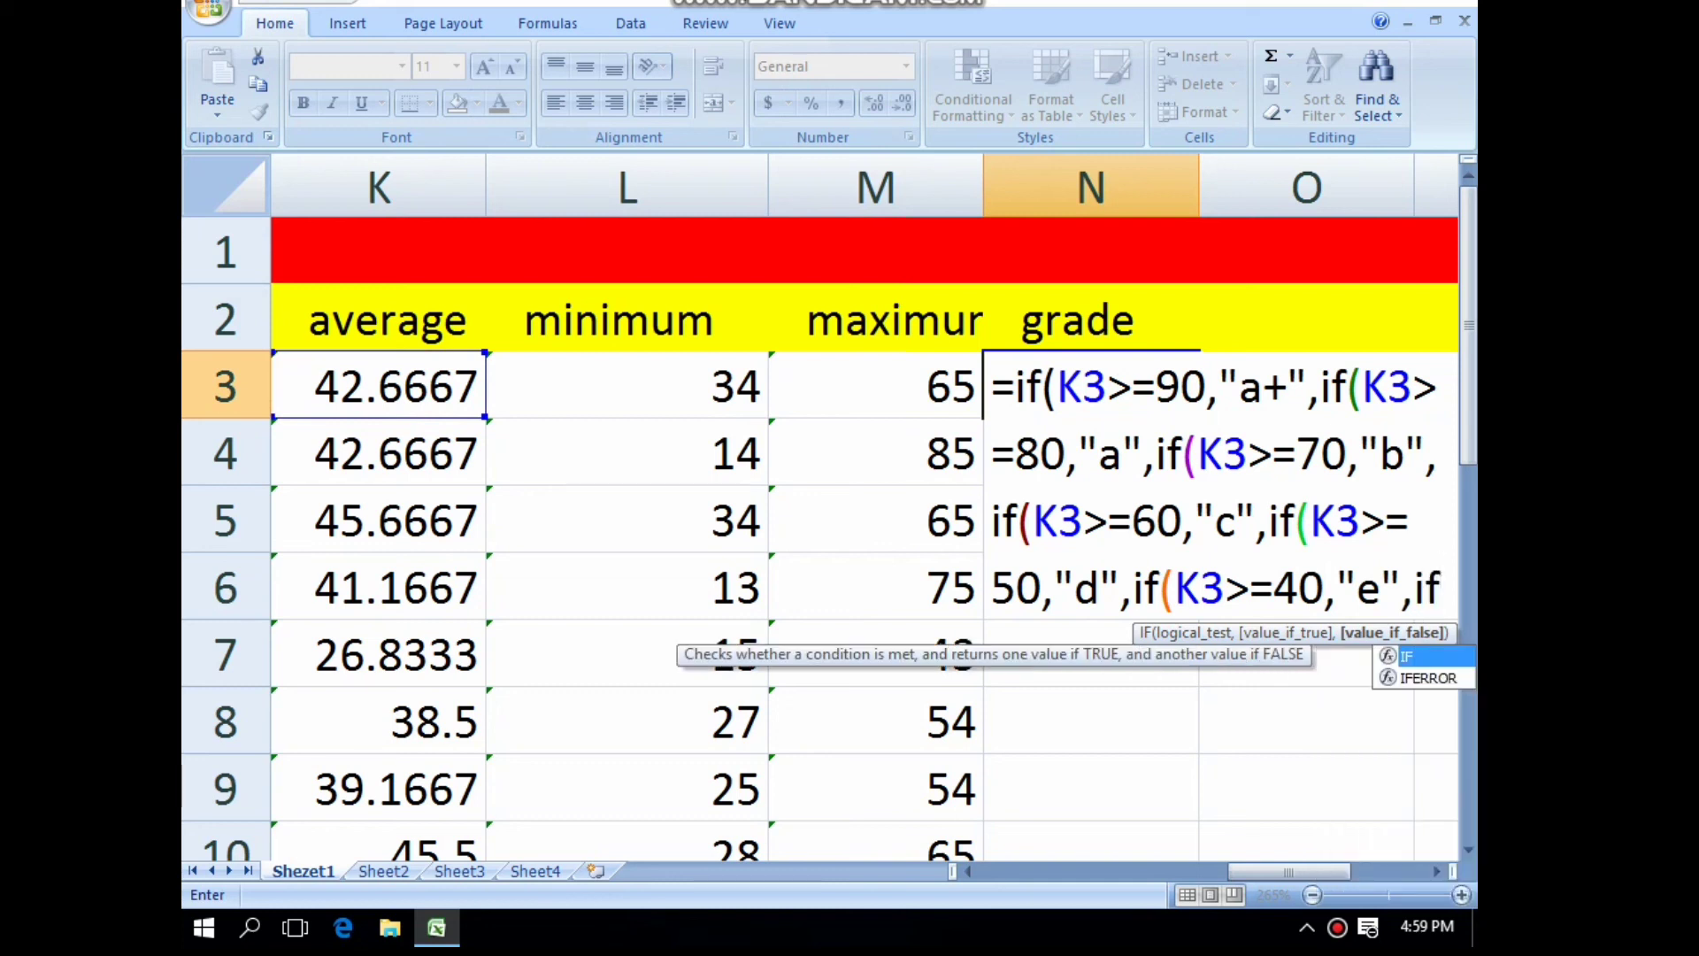
pyautogui.write('(')
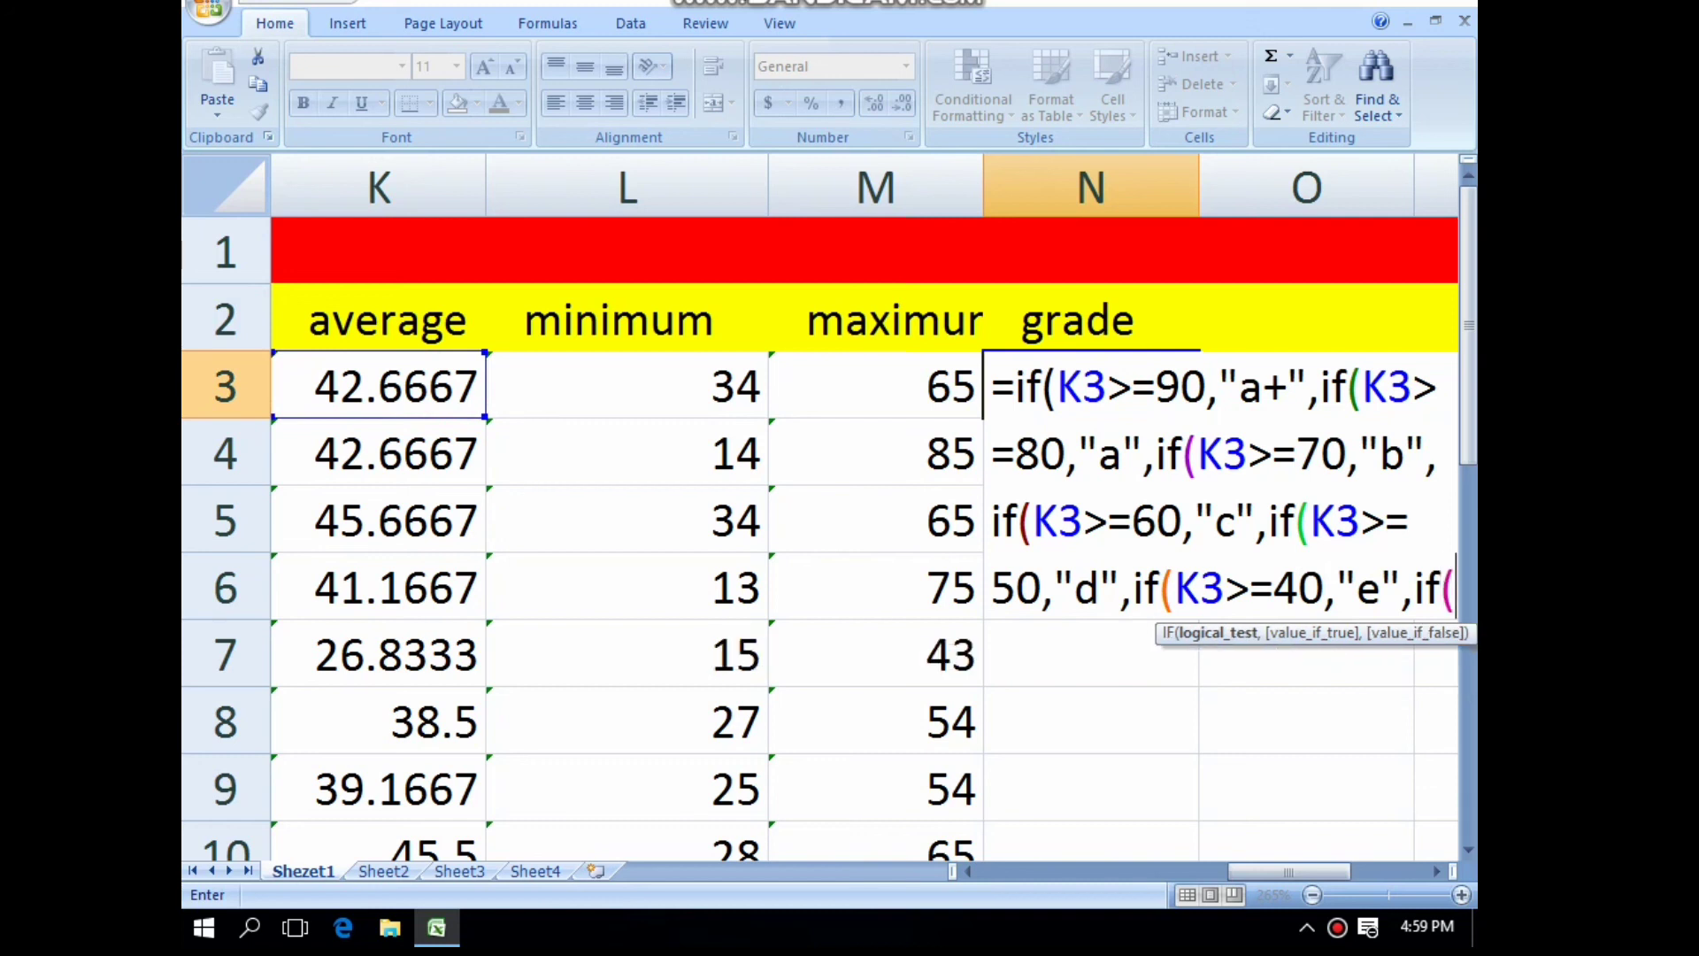
pyautogui.click(379, 386)
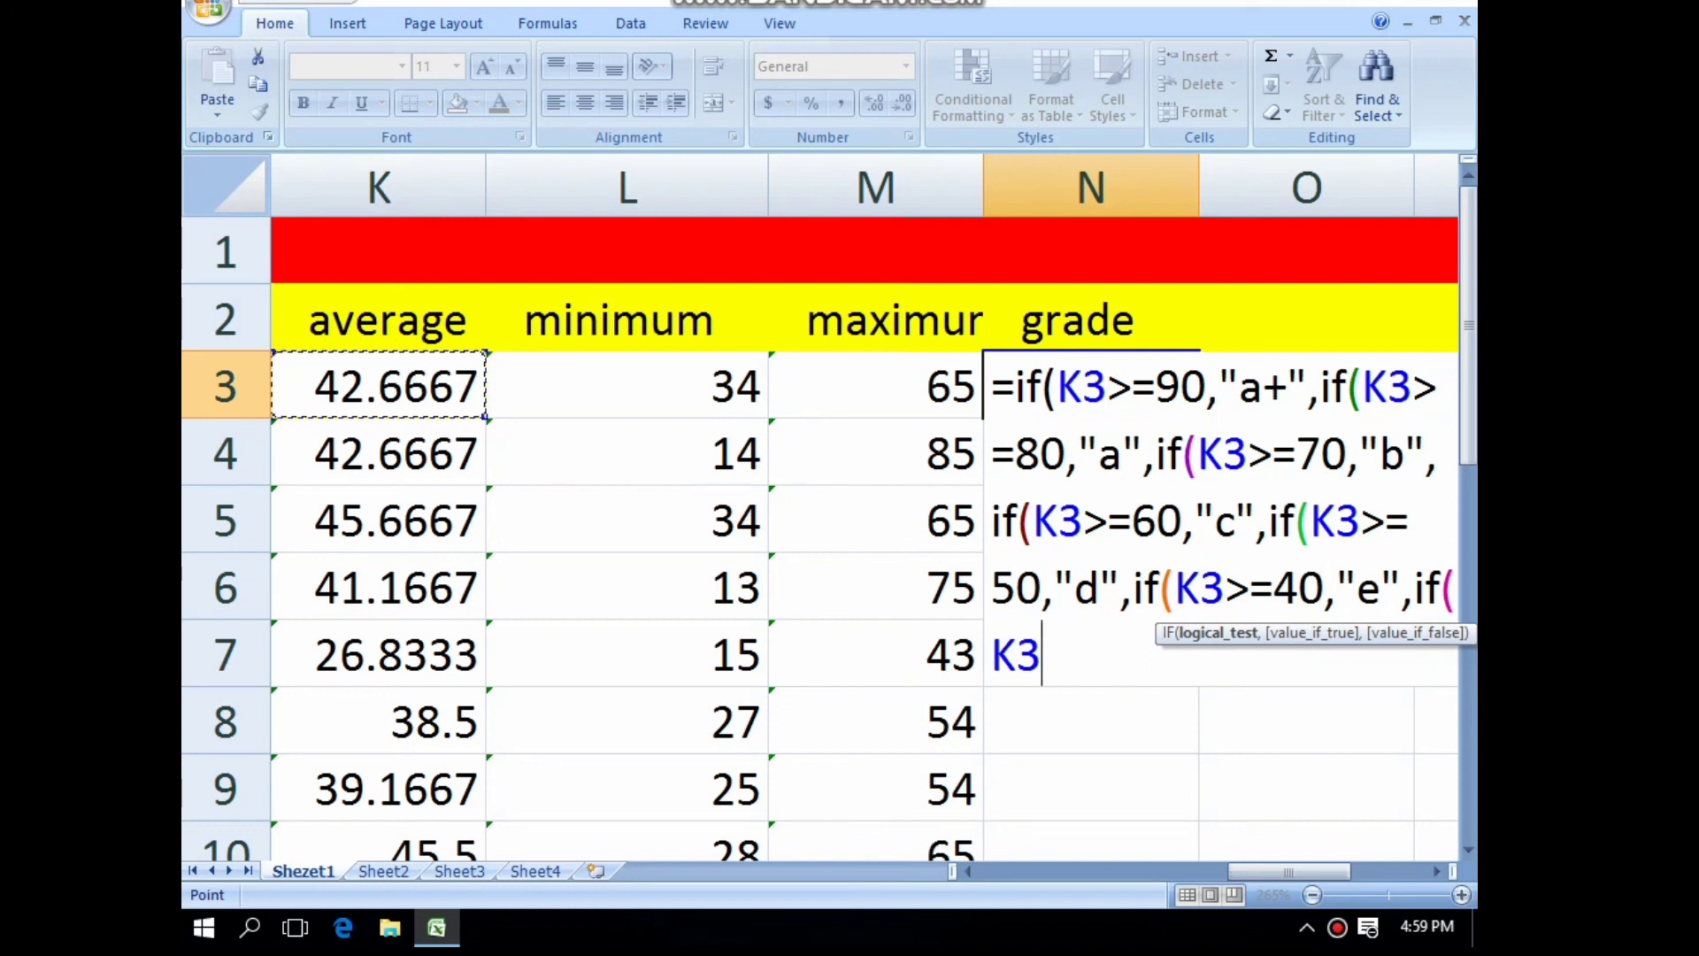
pyautogui.write('<')
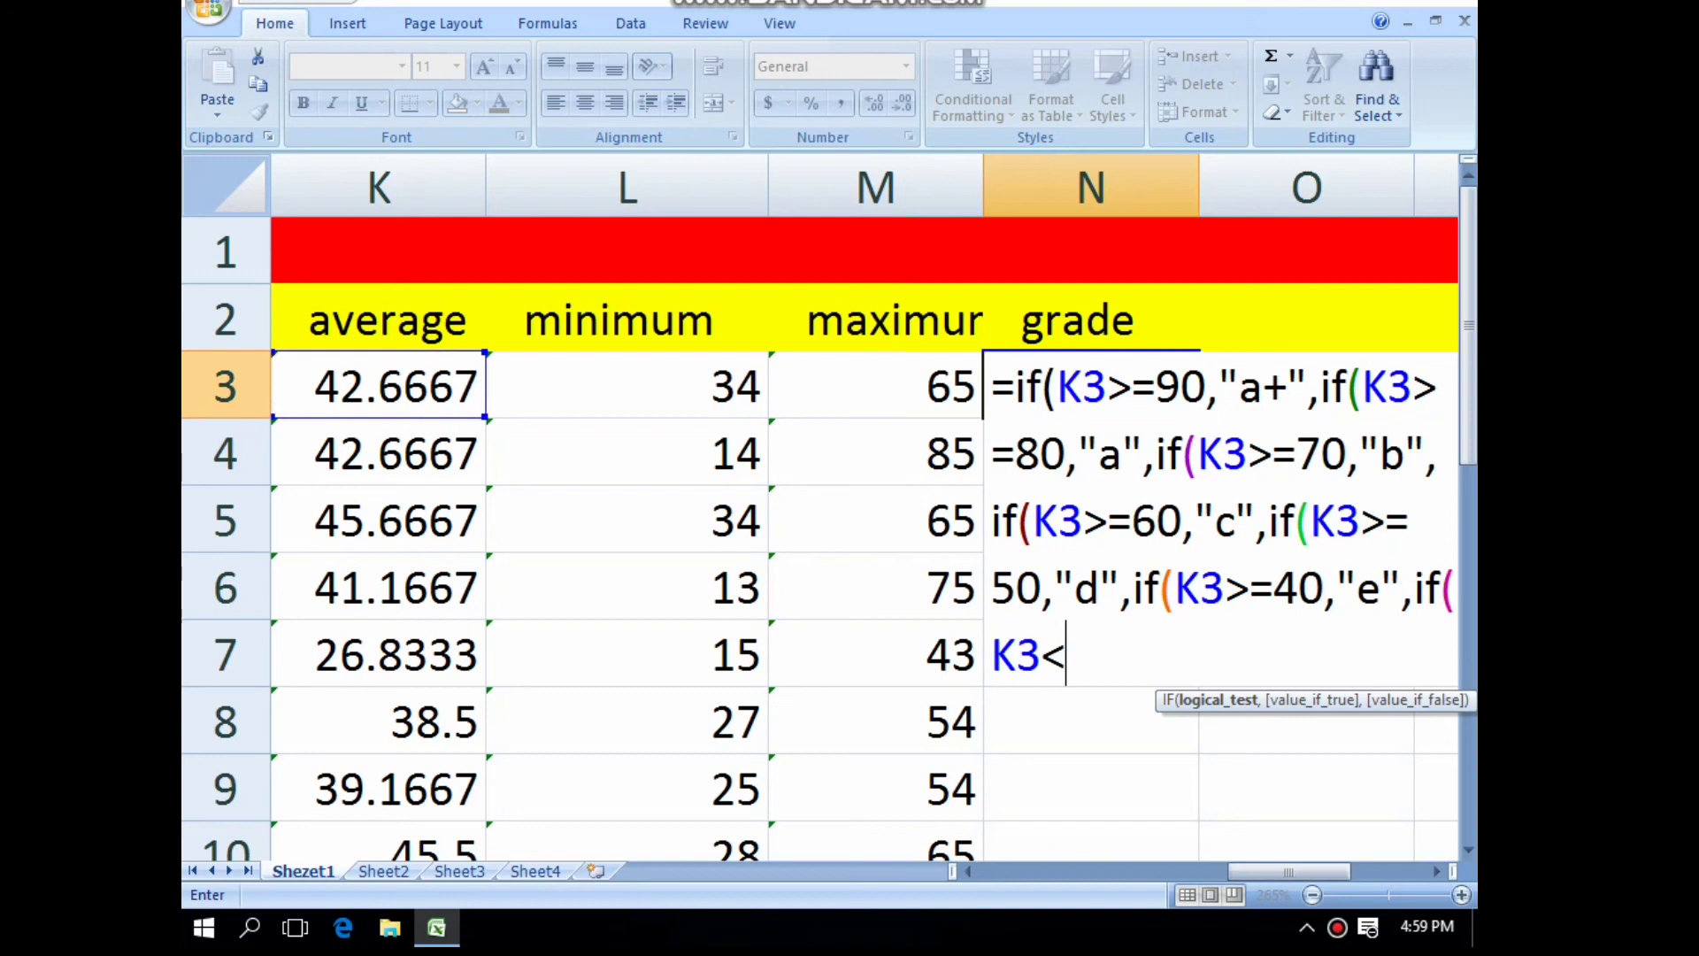
pyautogui.write('=39,')
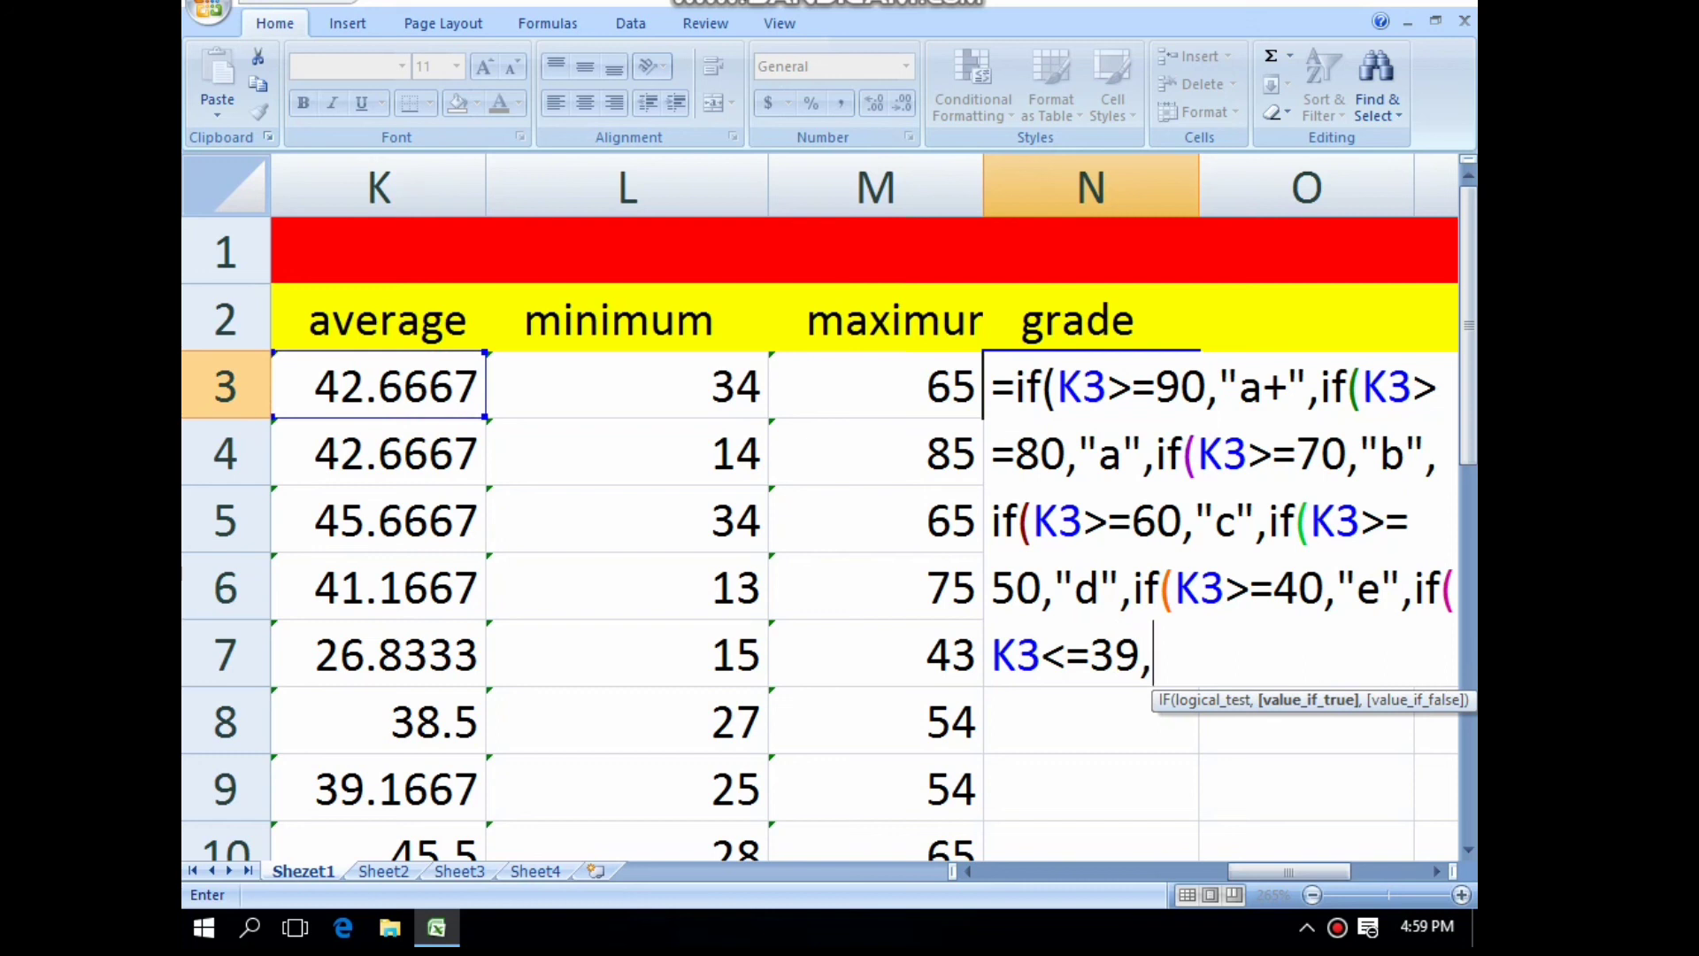
pyautogui.write('"f"')
pyautogui.write(')))))))')
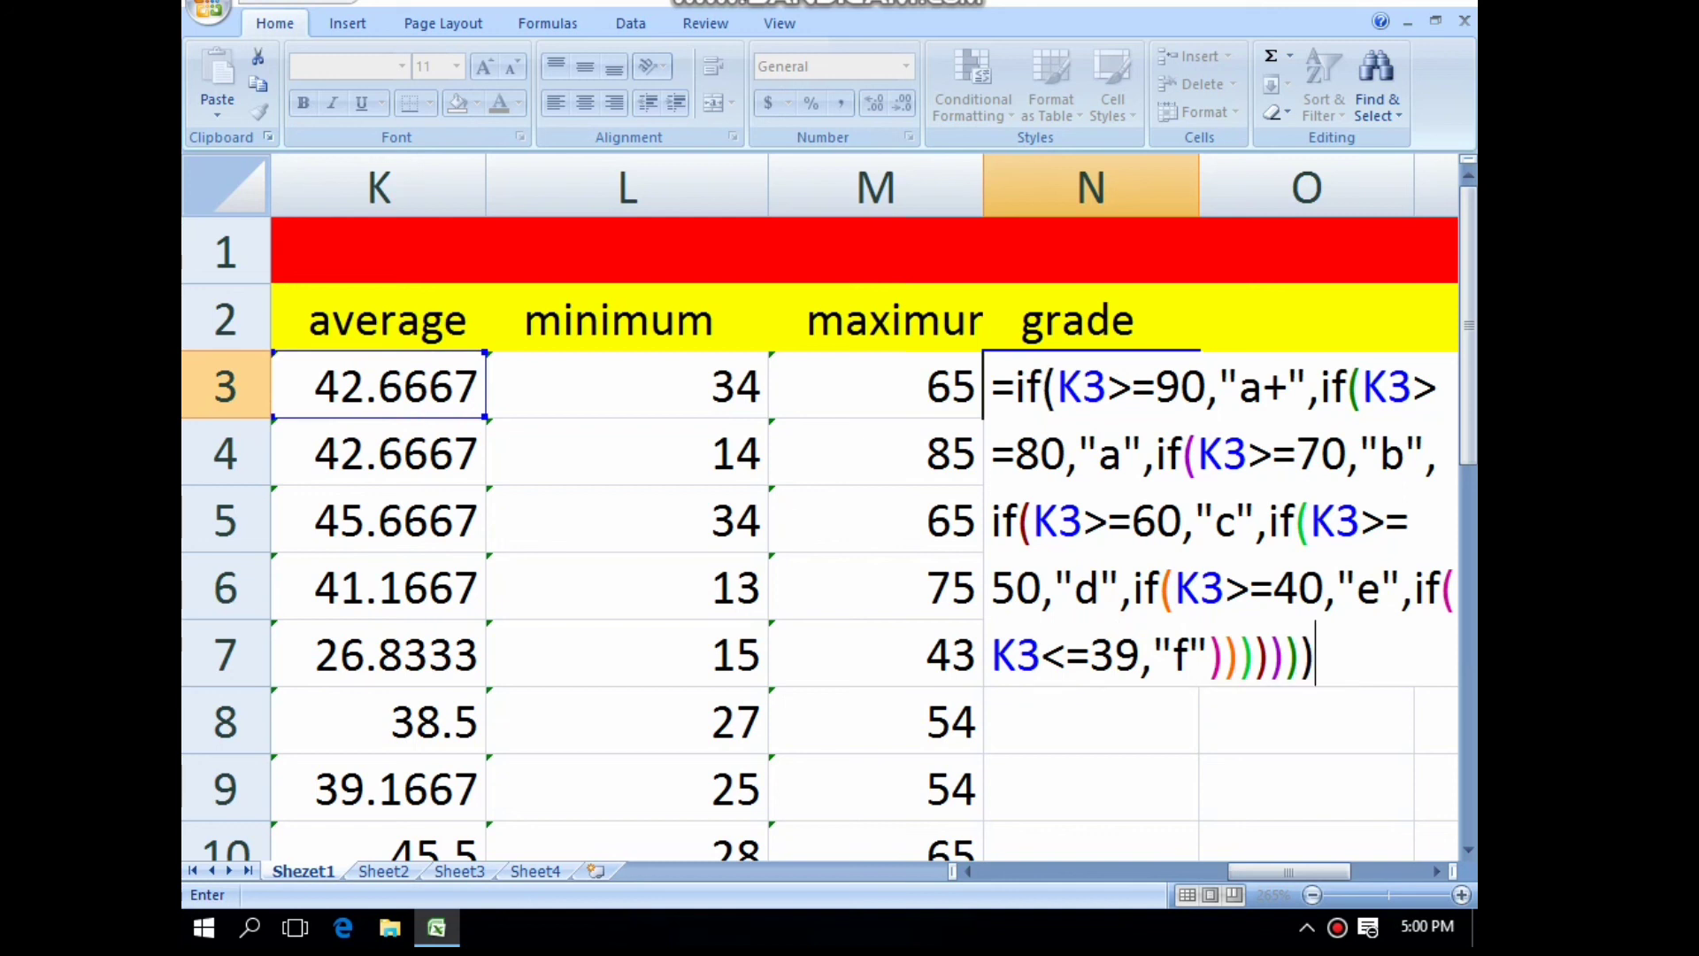
pyautogui.press('Return')
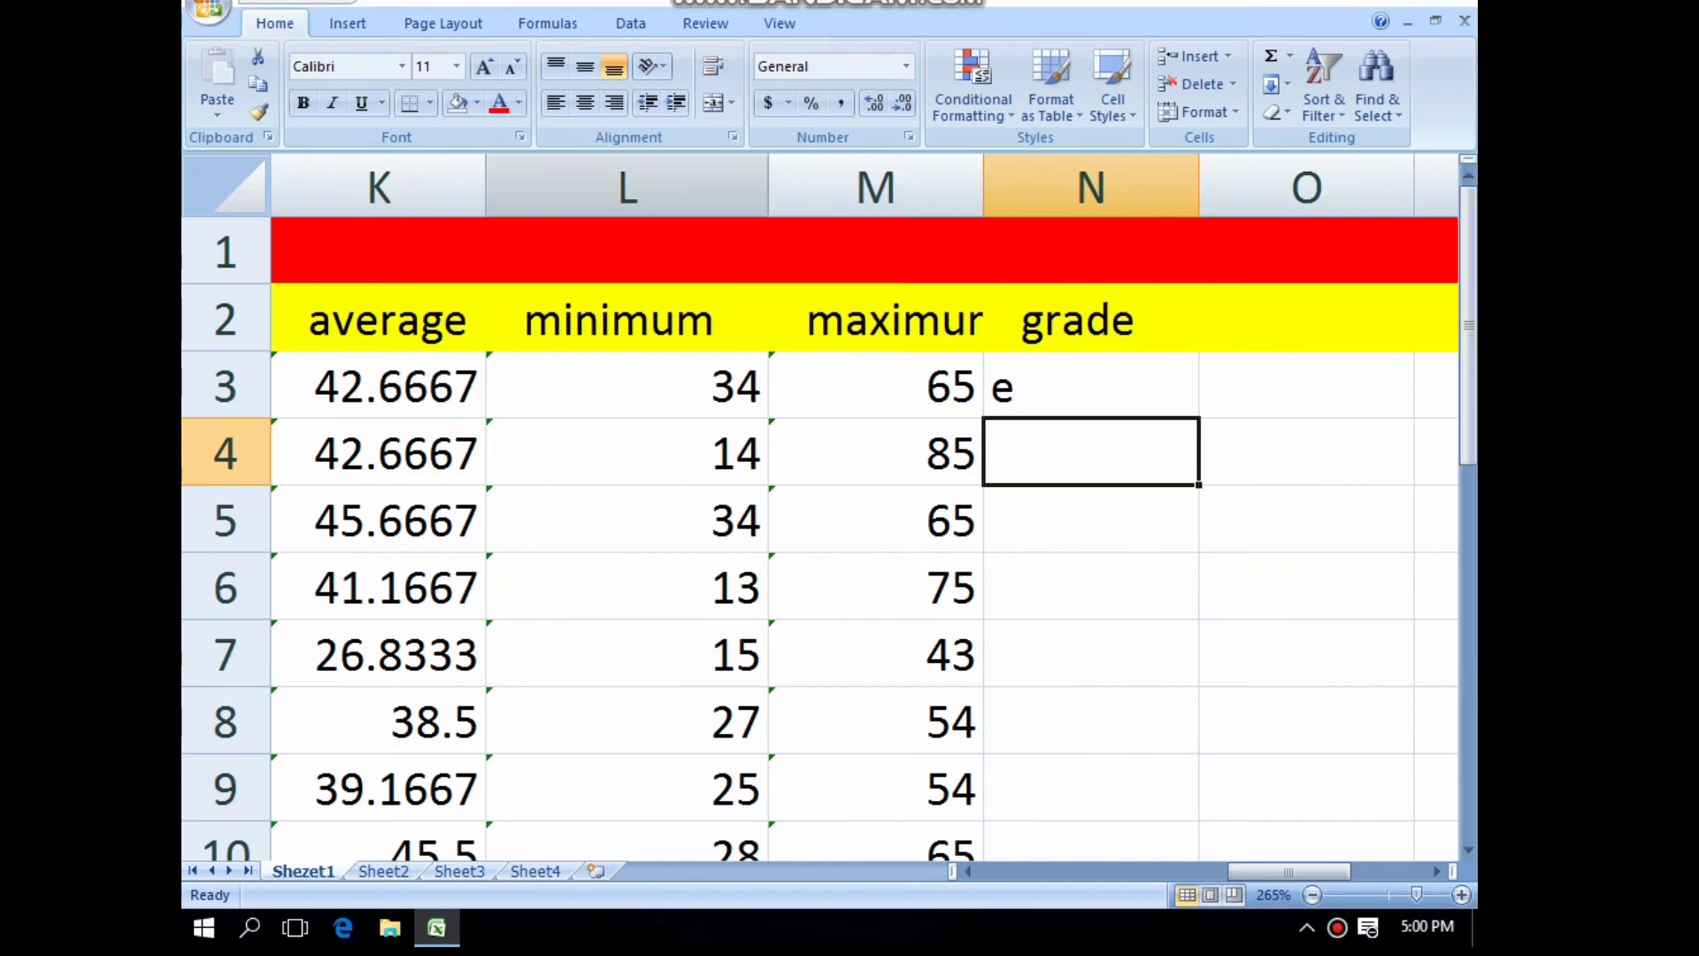
pyautogui.click(1091, 386)
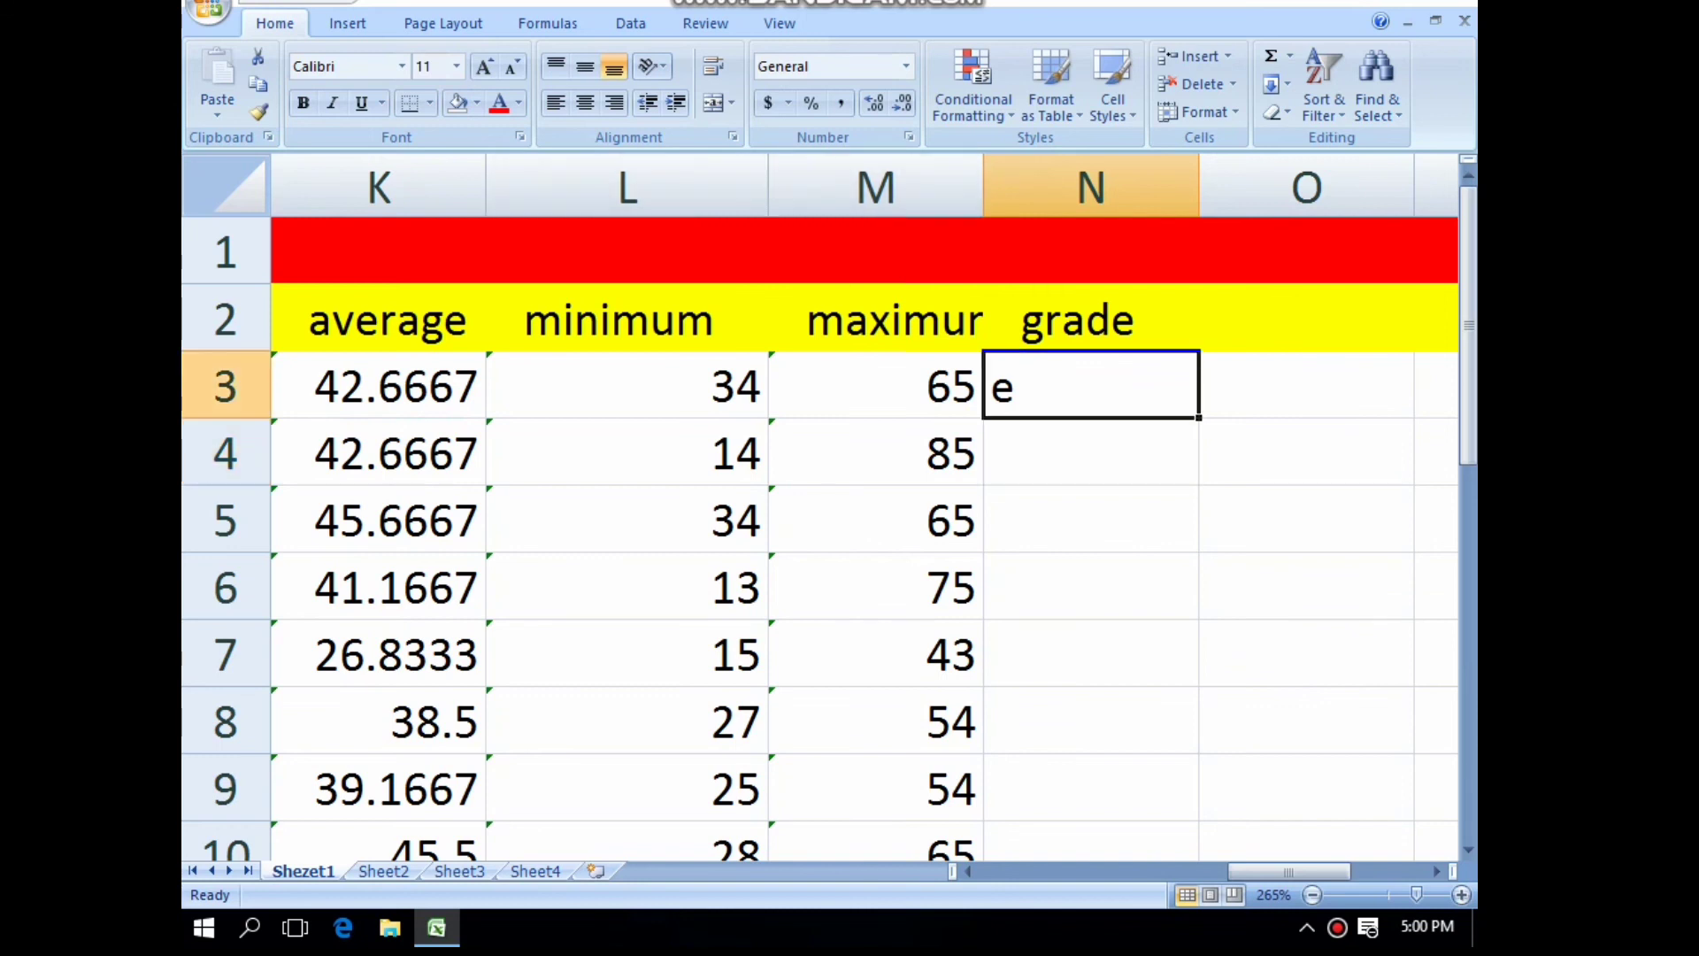